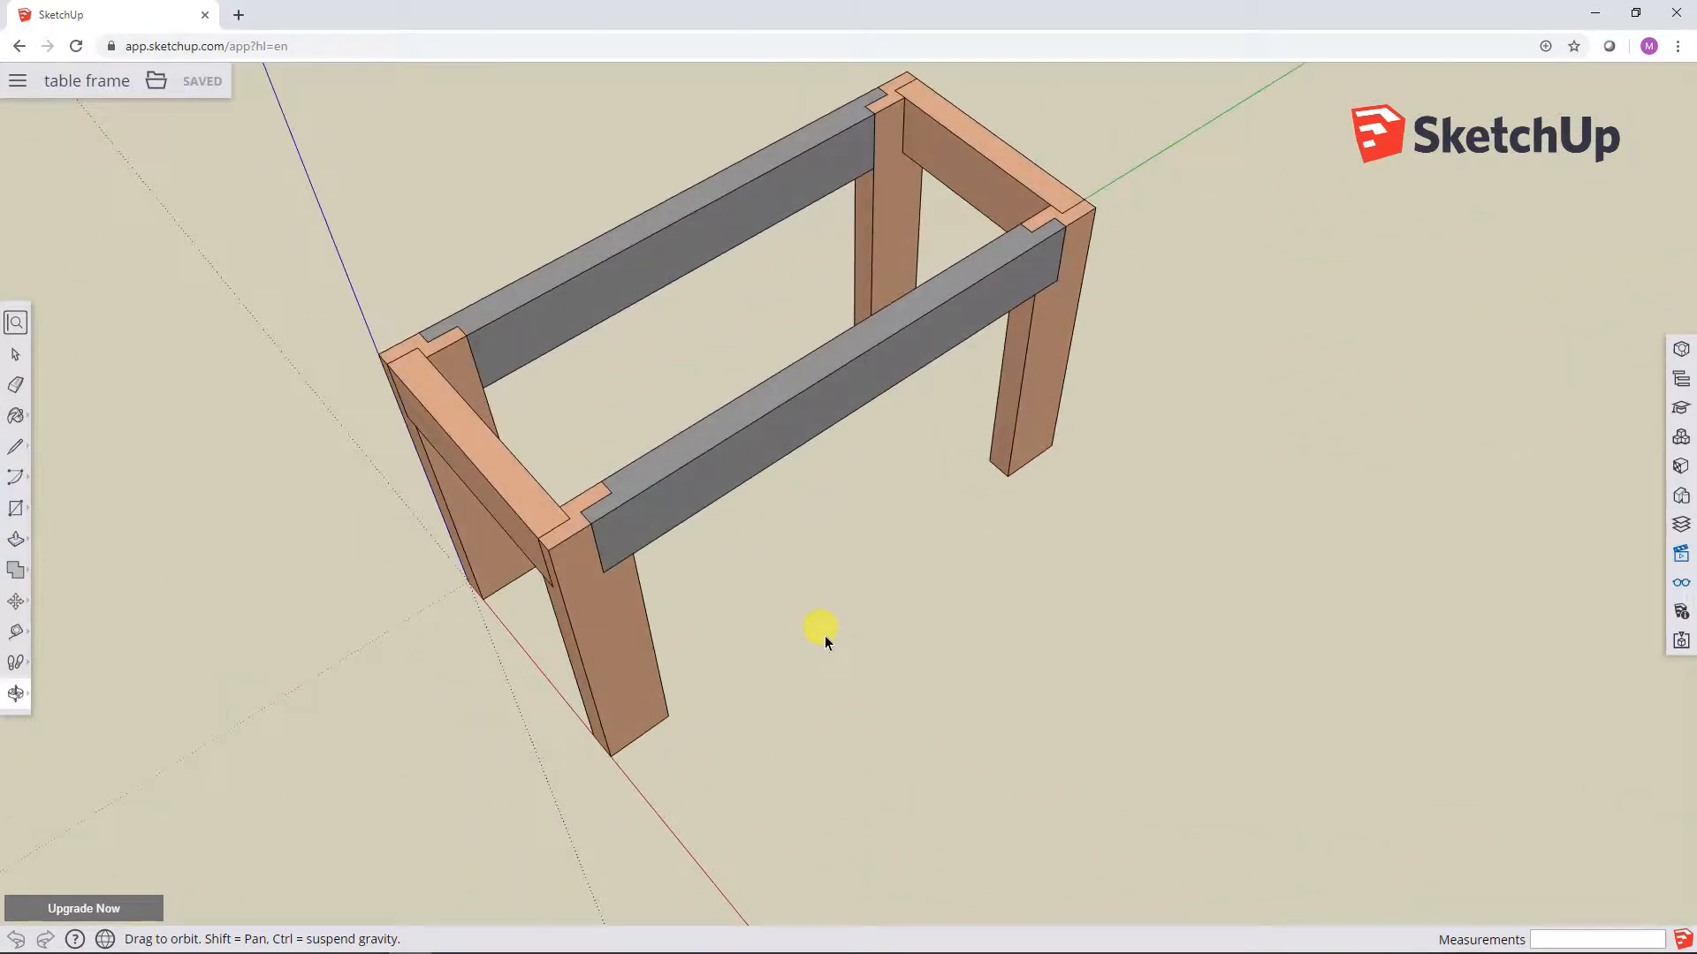
Step: Bring the whole table frame into view, check the browser's print preview of the page, and close it without printing
key("space")
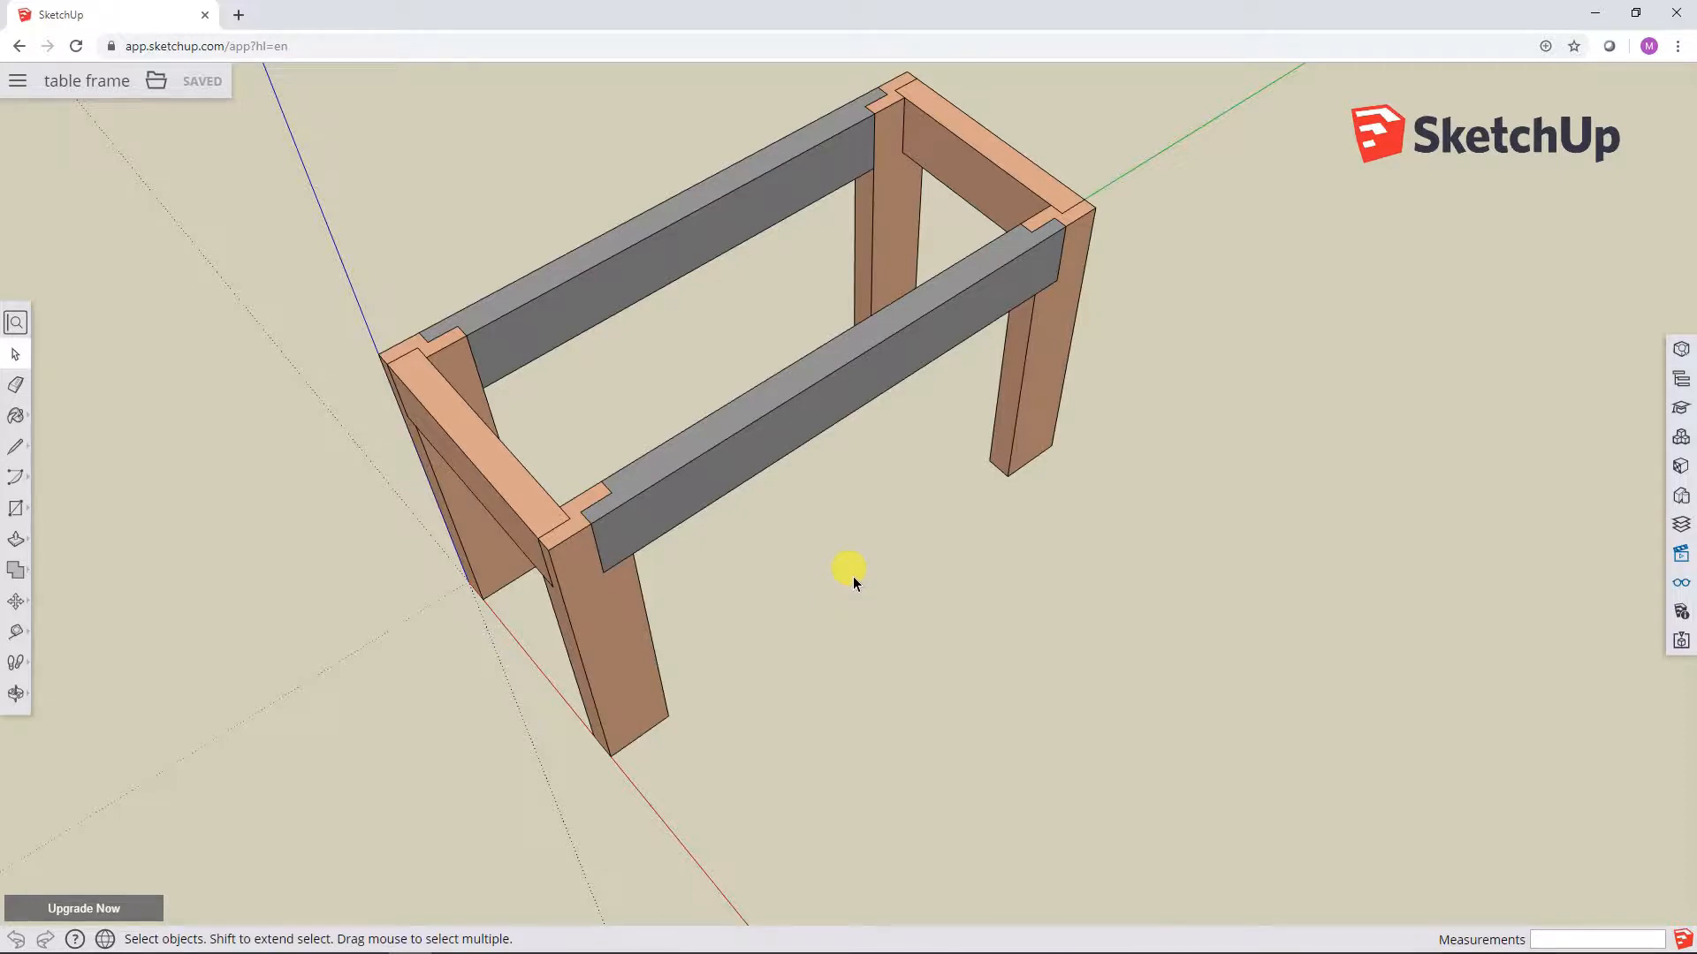
middle_click_drag(843, 522, 869, 604)
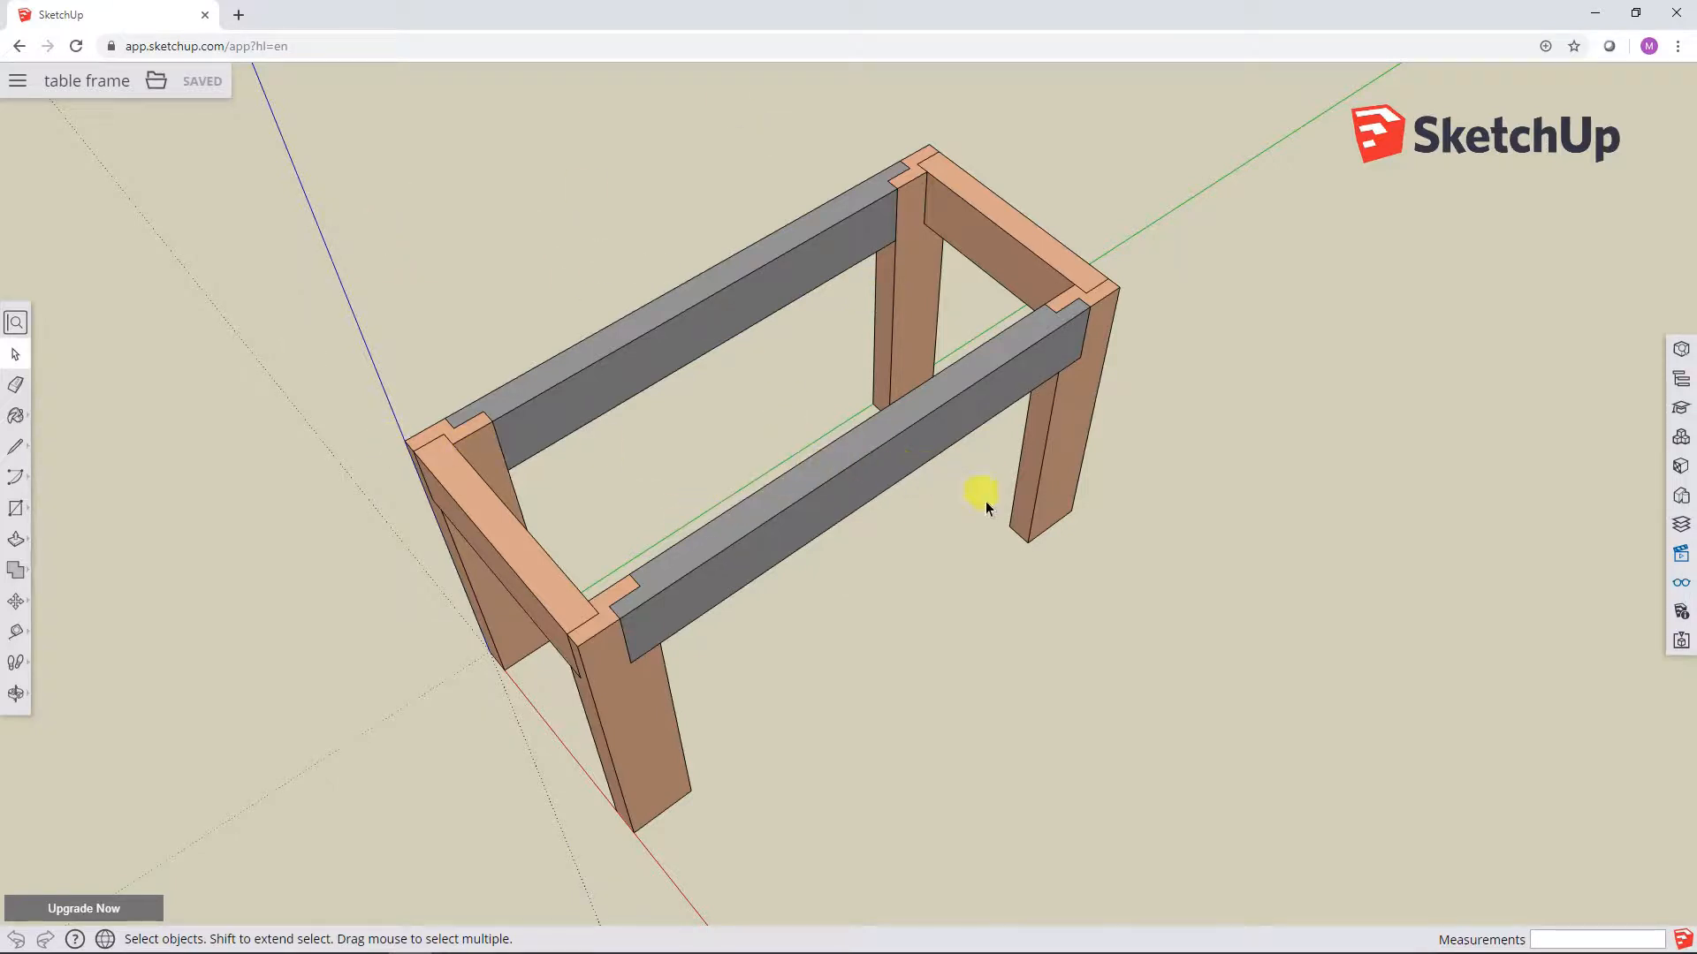
left_click(1678, 48)
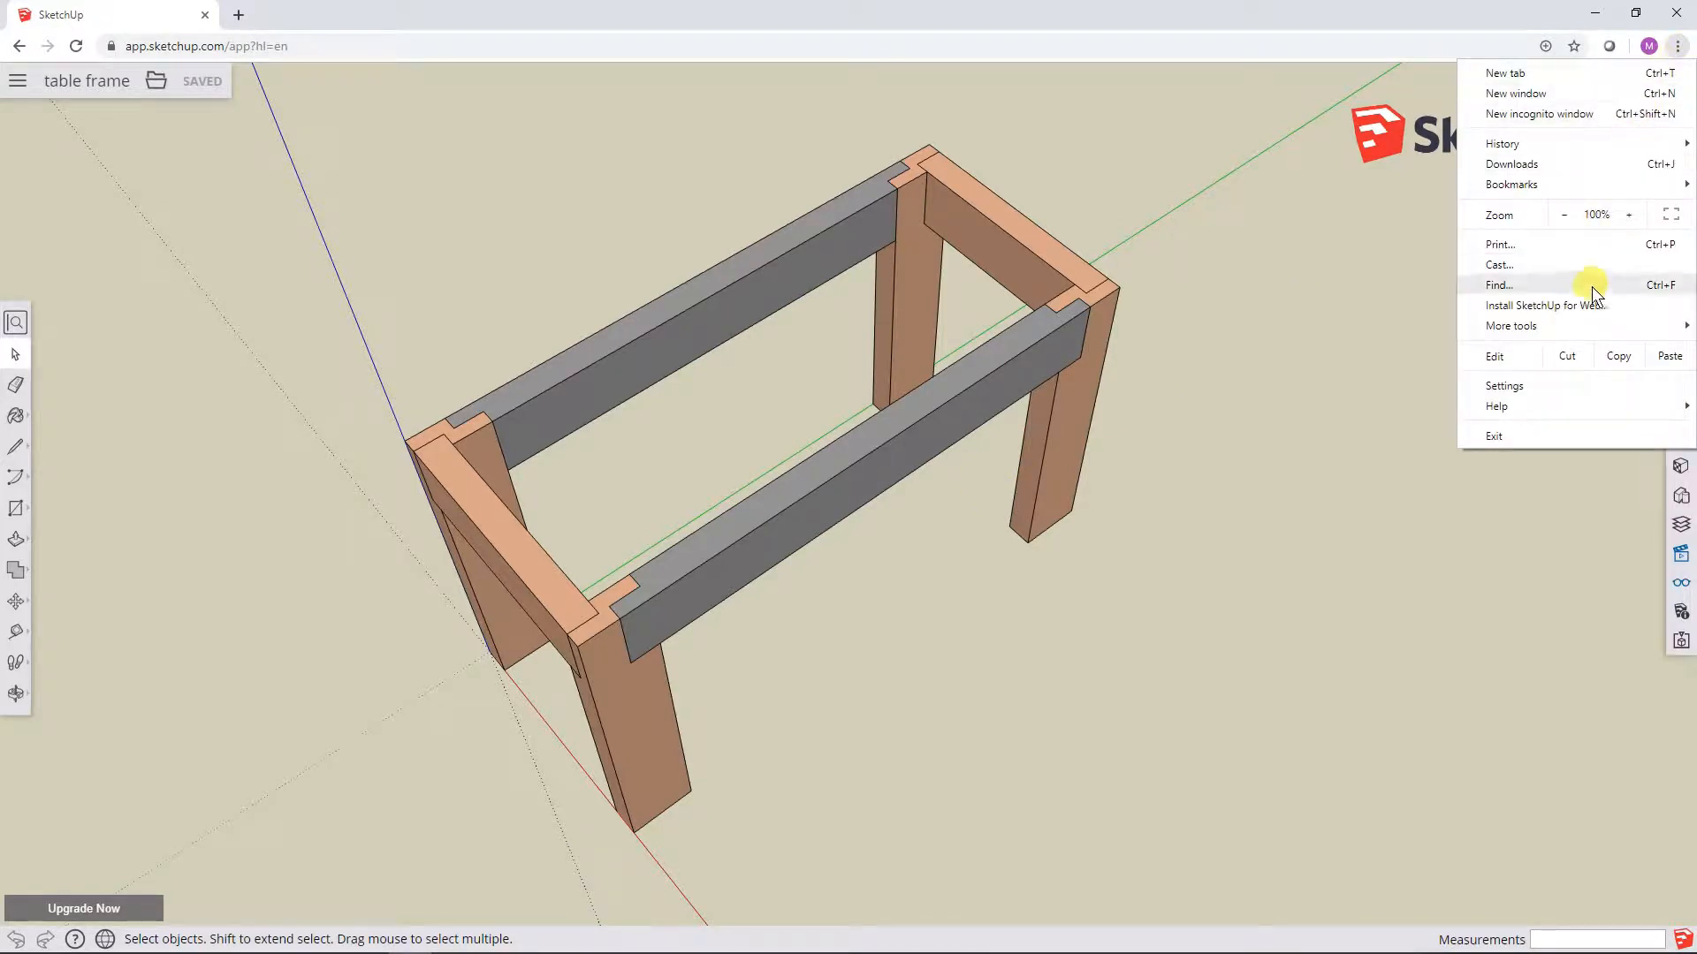
mouse_move(1583, 325)
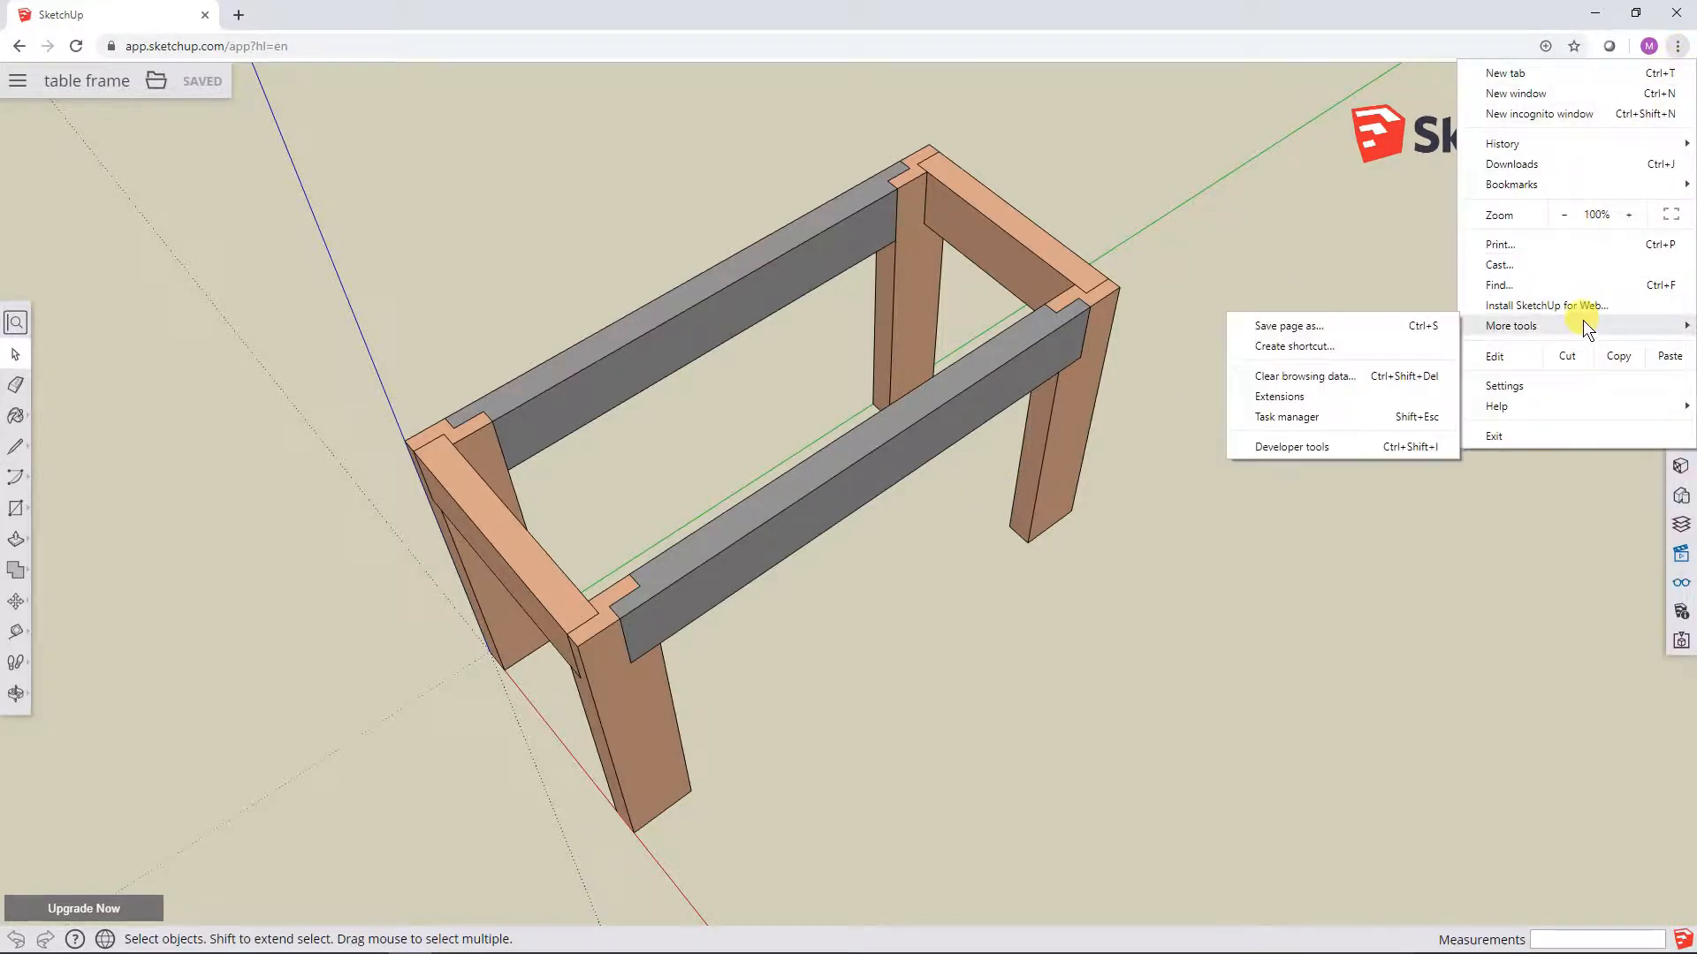
left_click(1542, 242)
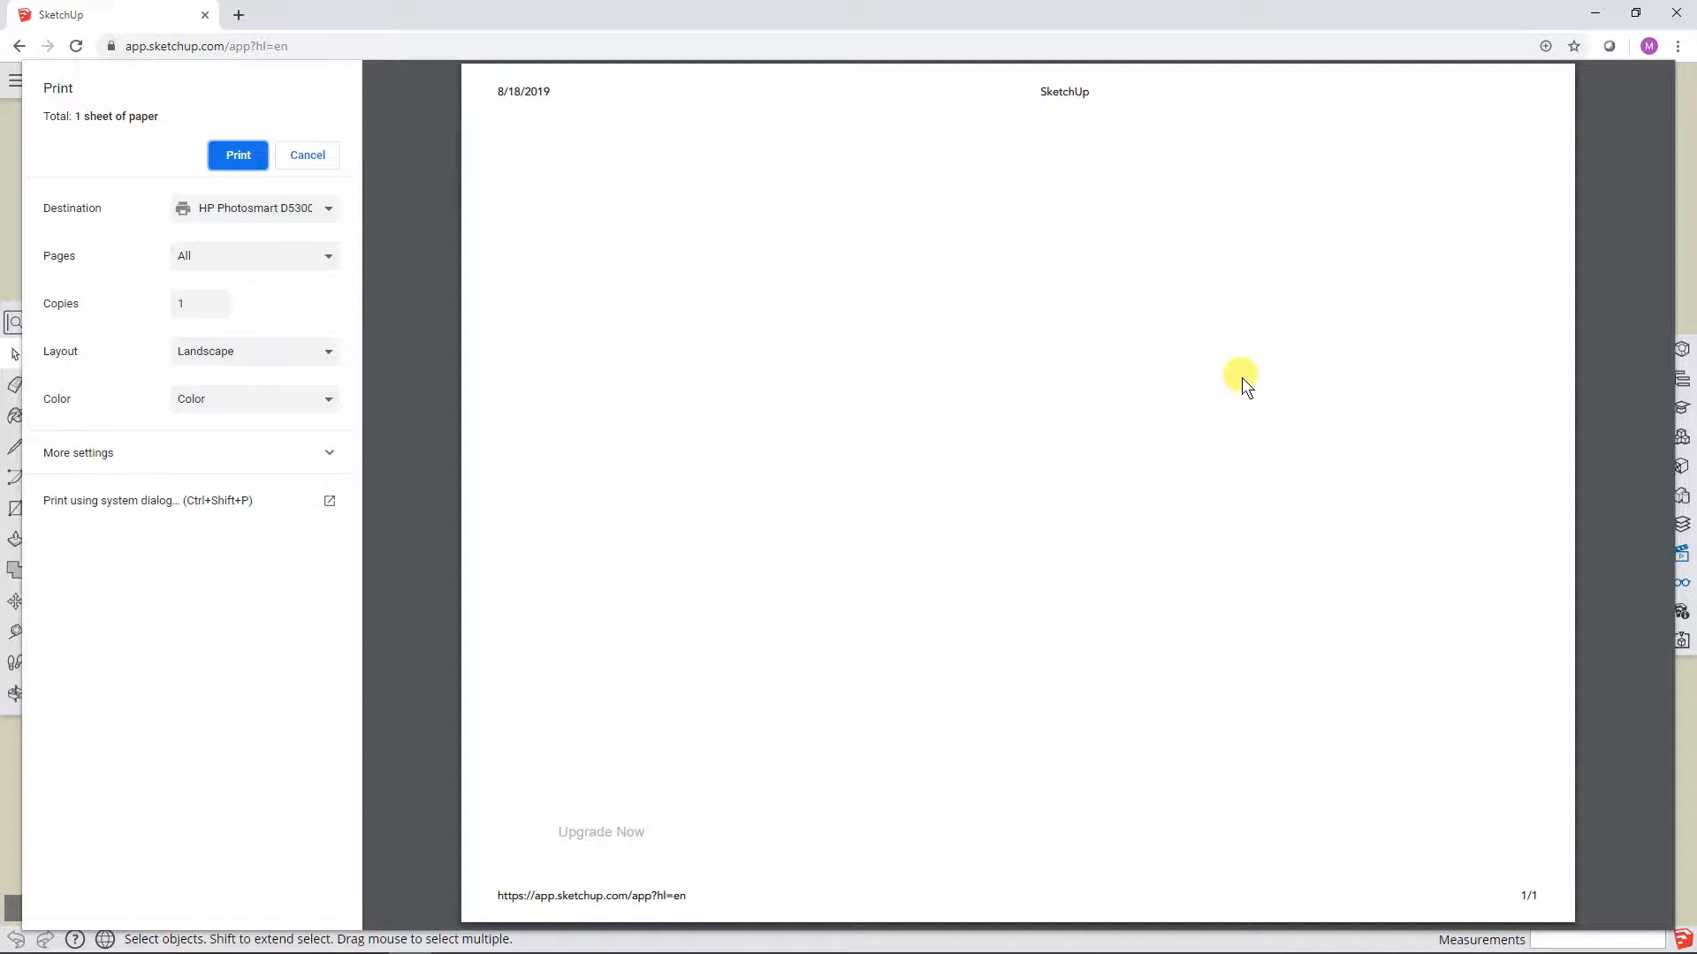
left_click(307, 155)
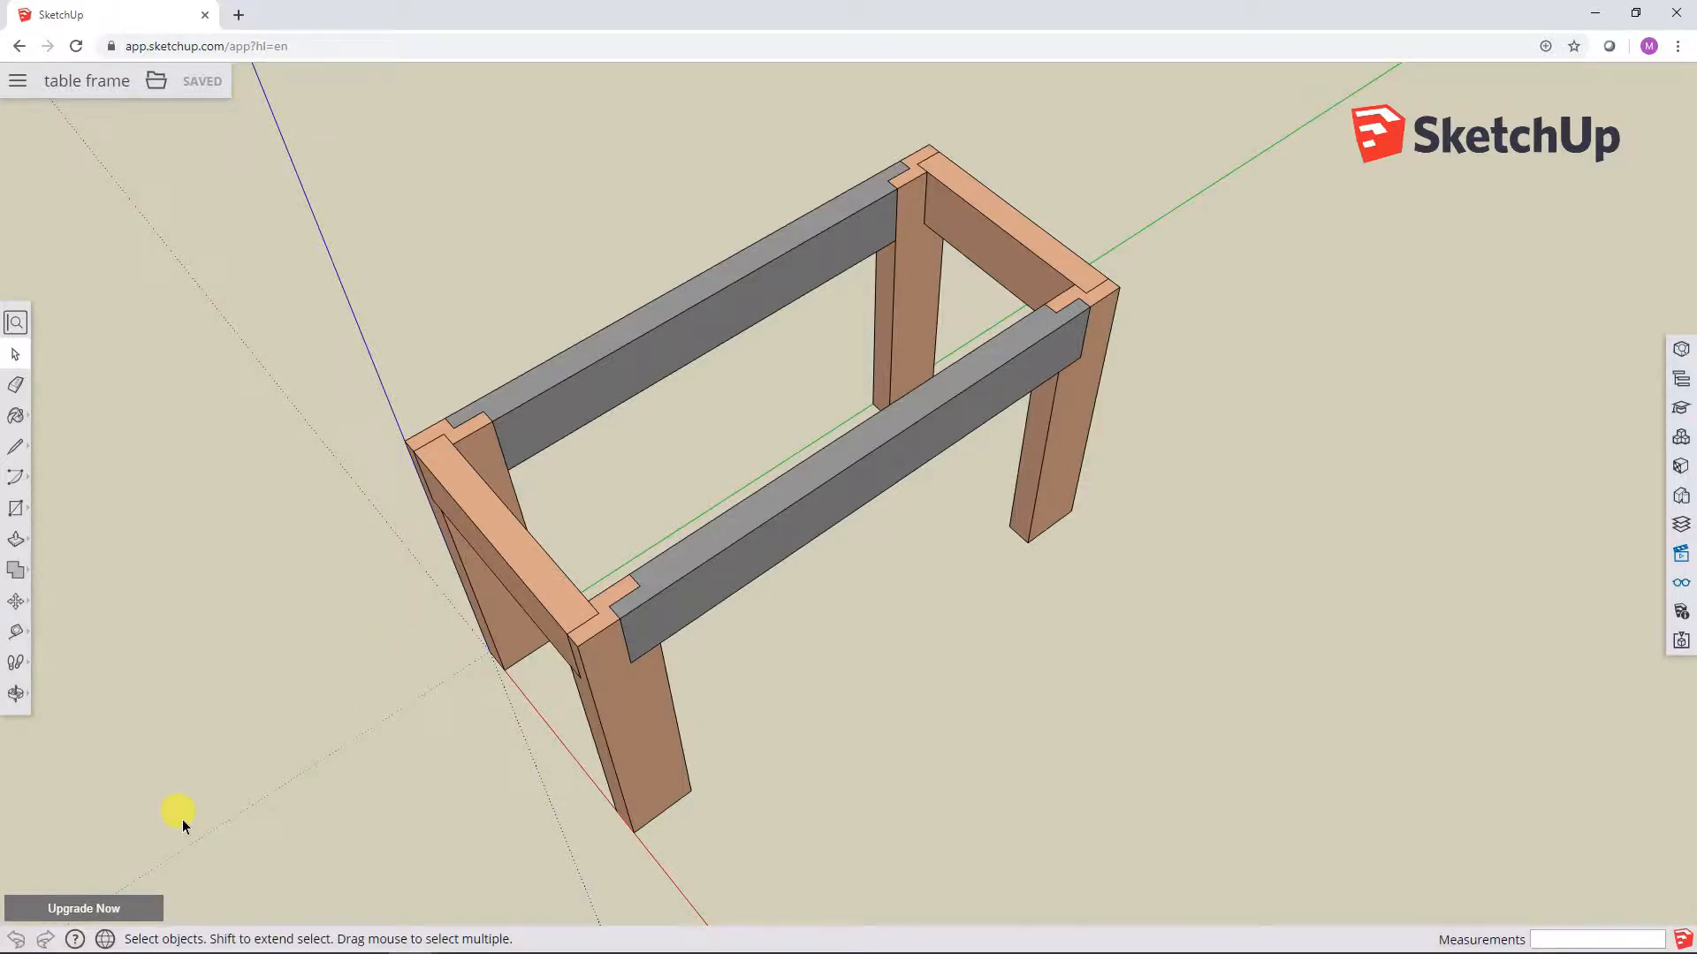
Step: Open the Windows Snipping Tool and move its window clear of the table frame
left_click(21, 936)
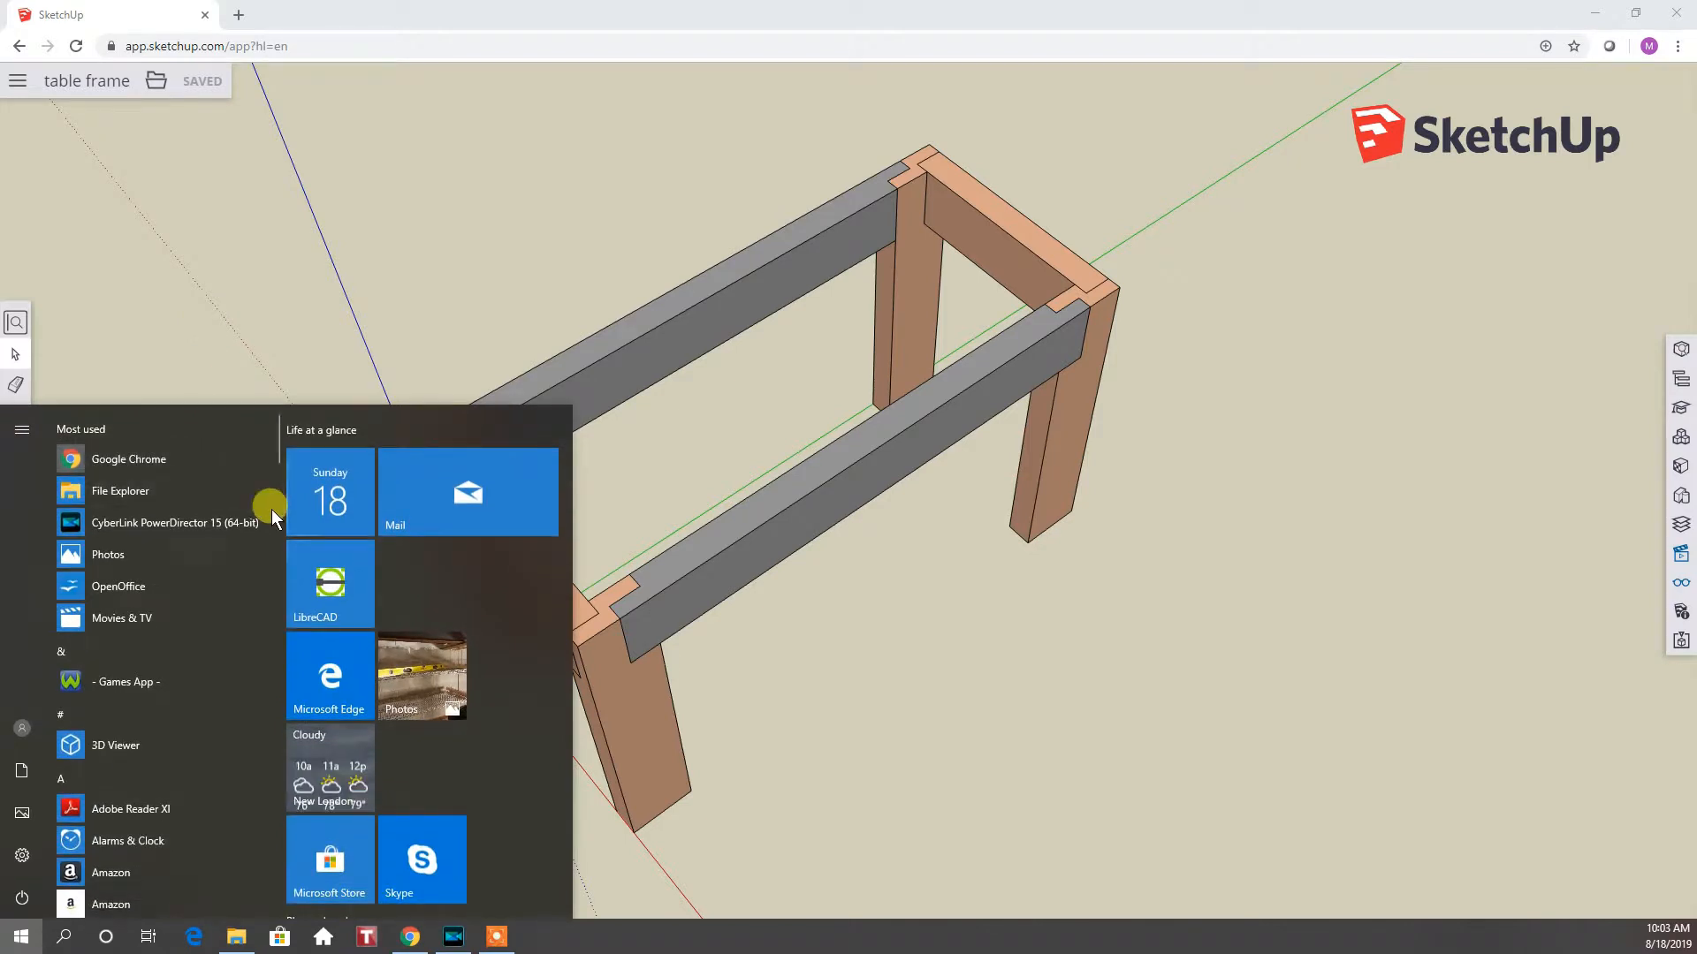
left_click_drag(281, 454, 232, 875)
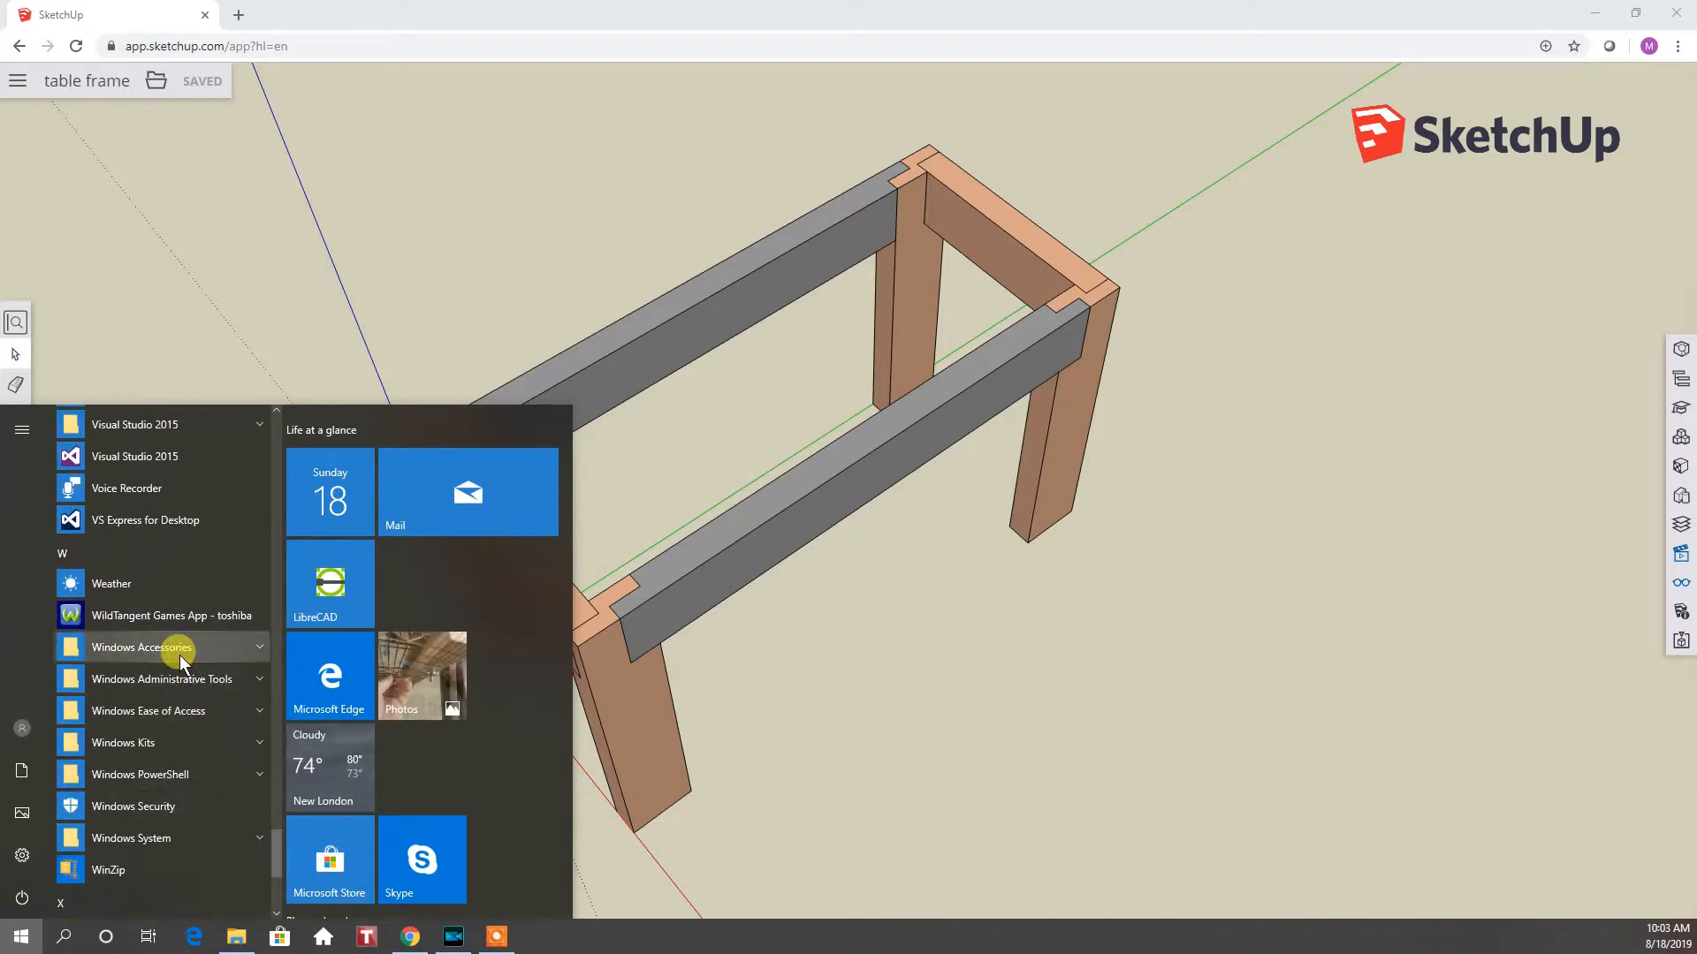
left_click(217, 645)
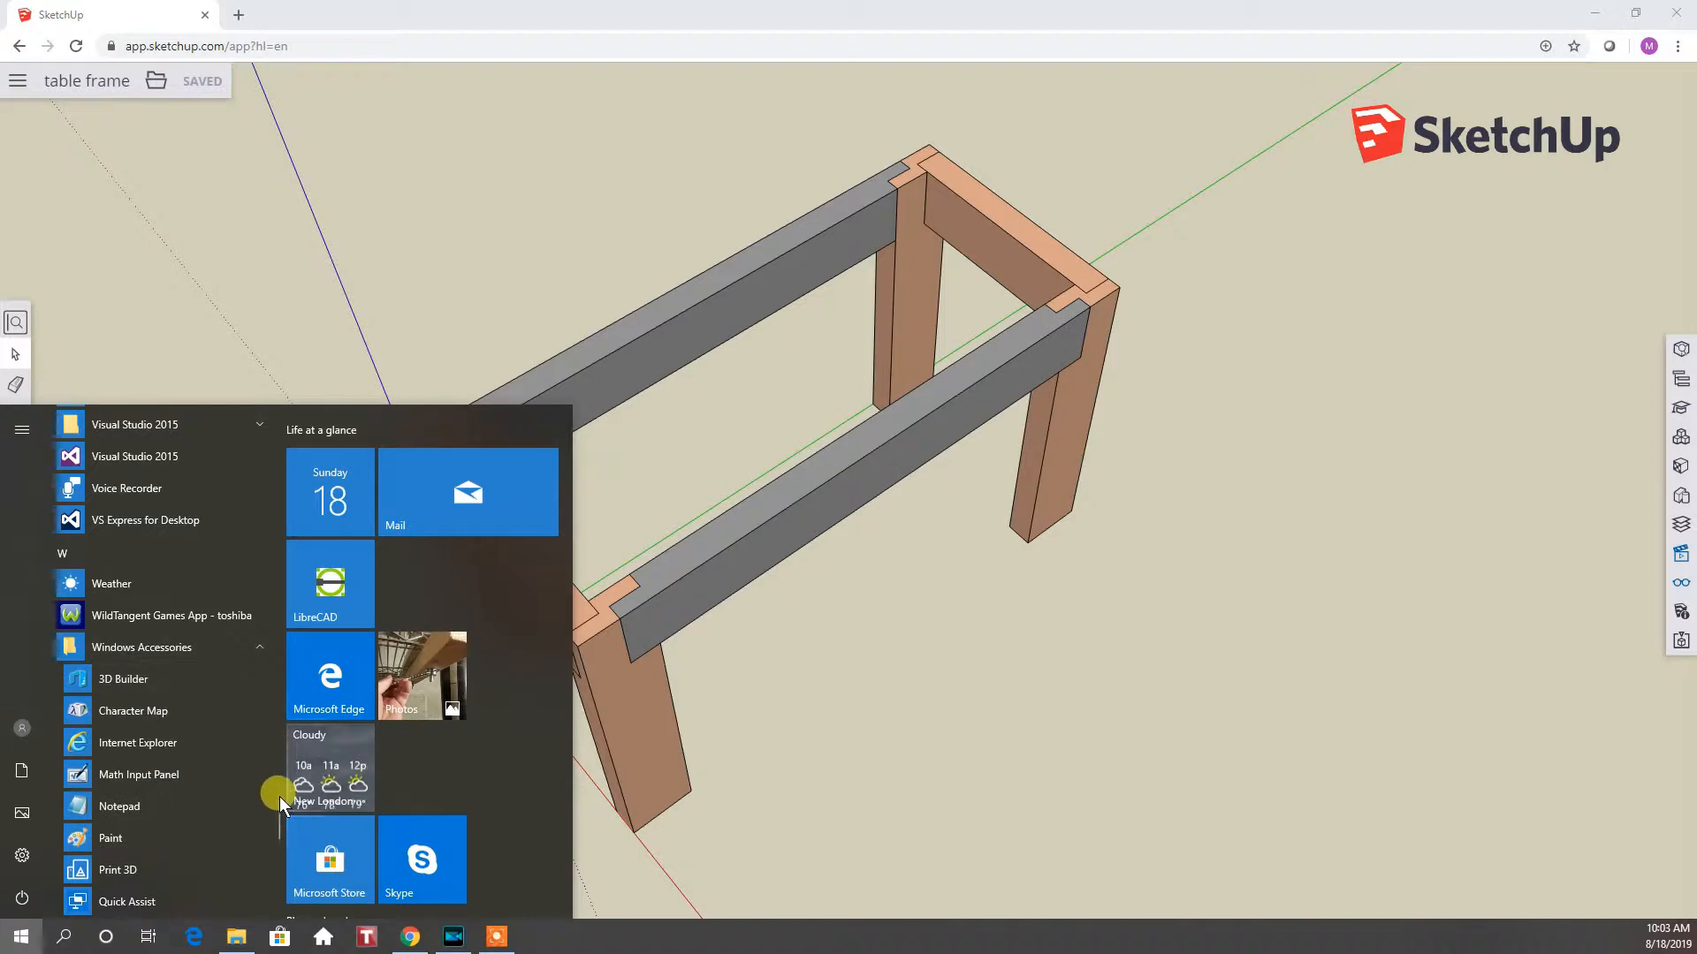
left_click_drag(279, 799, 278, 822)
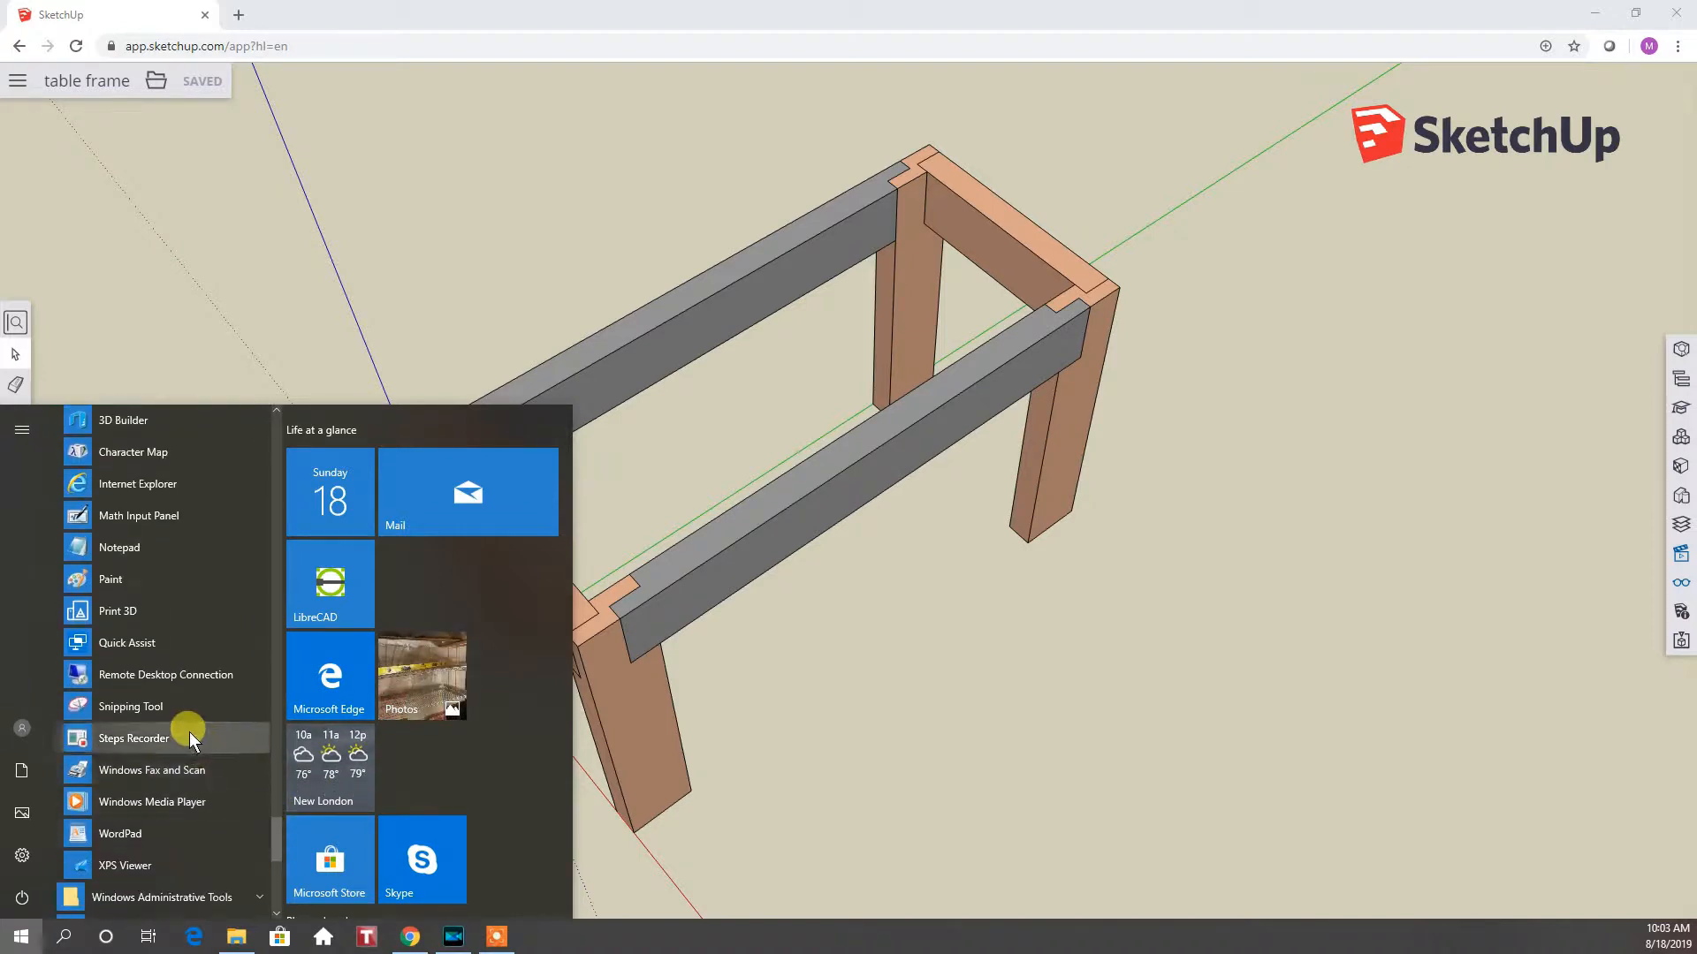
left_click(171, 708)
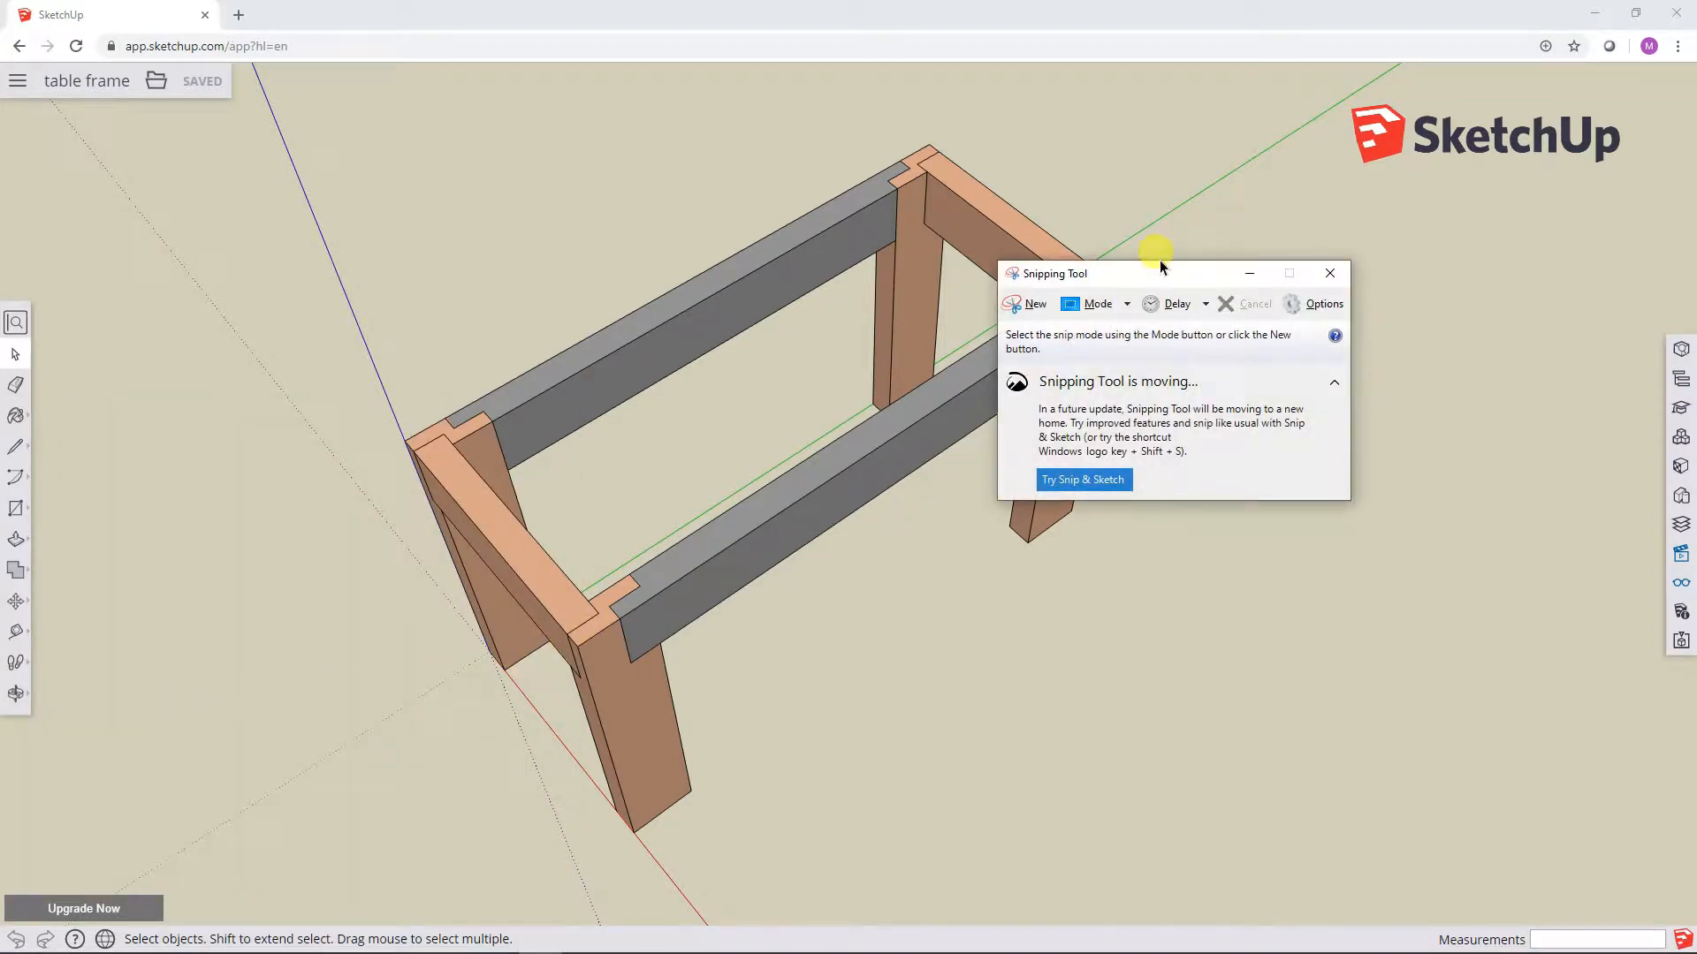
left_click_drag(1154, 269, 1184, 163)
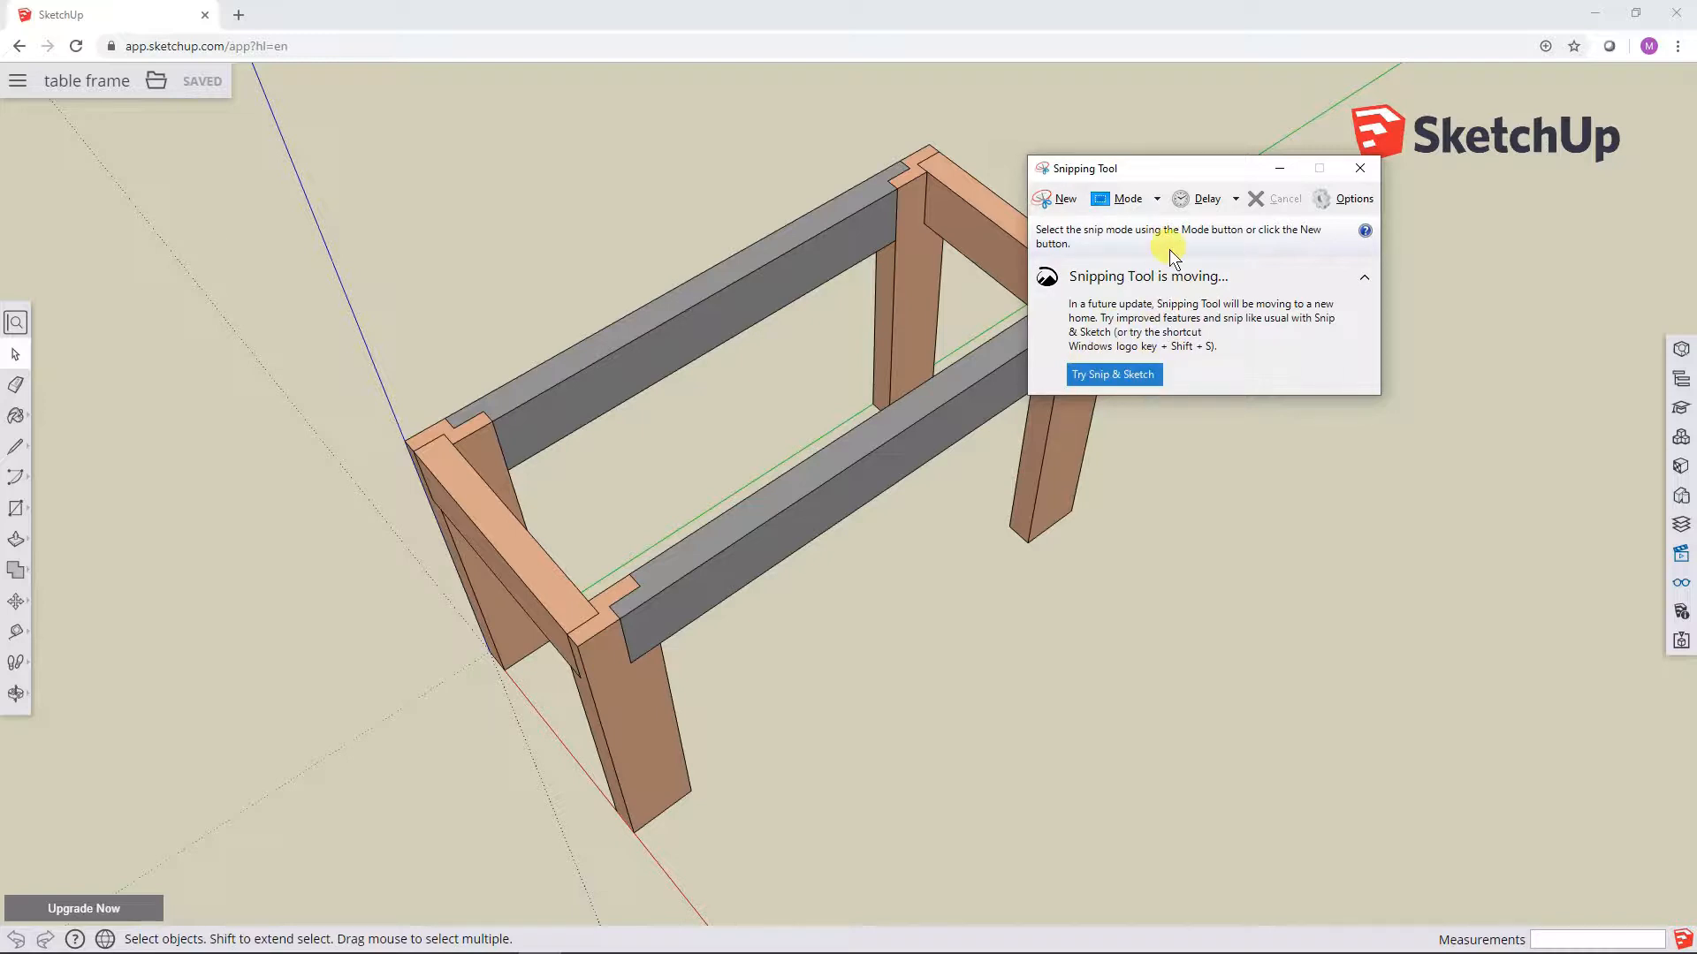
left_click_drag(1184, 163, 1329, 265)
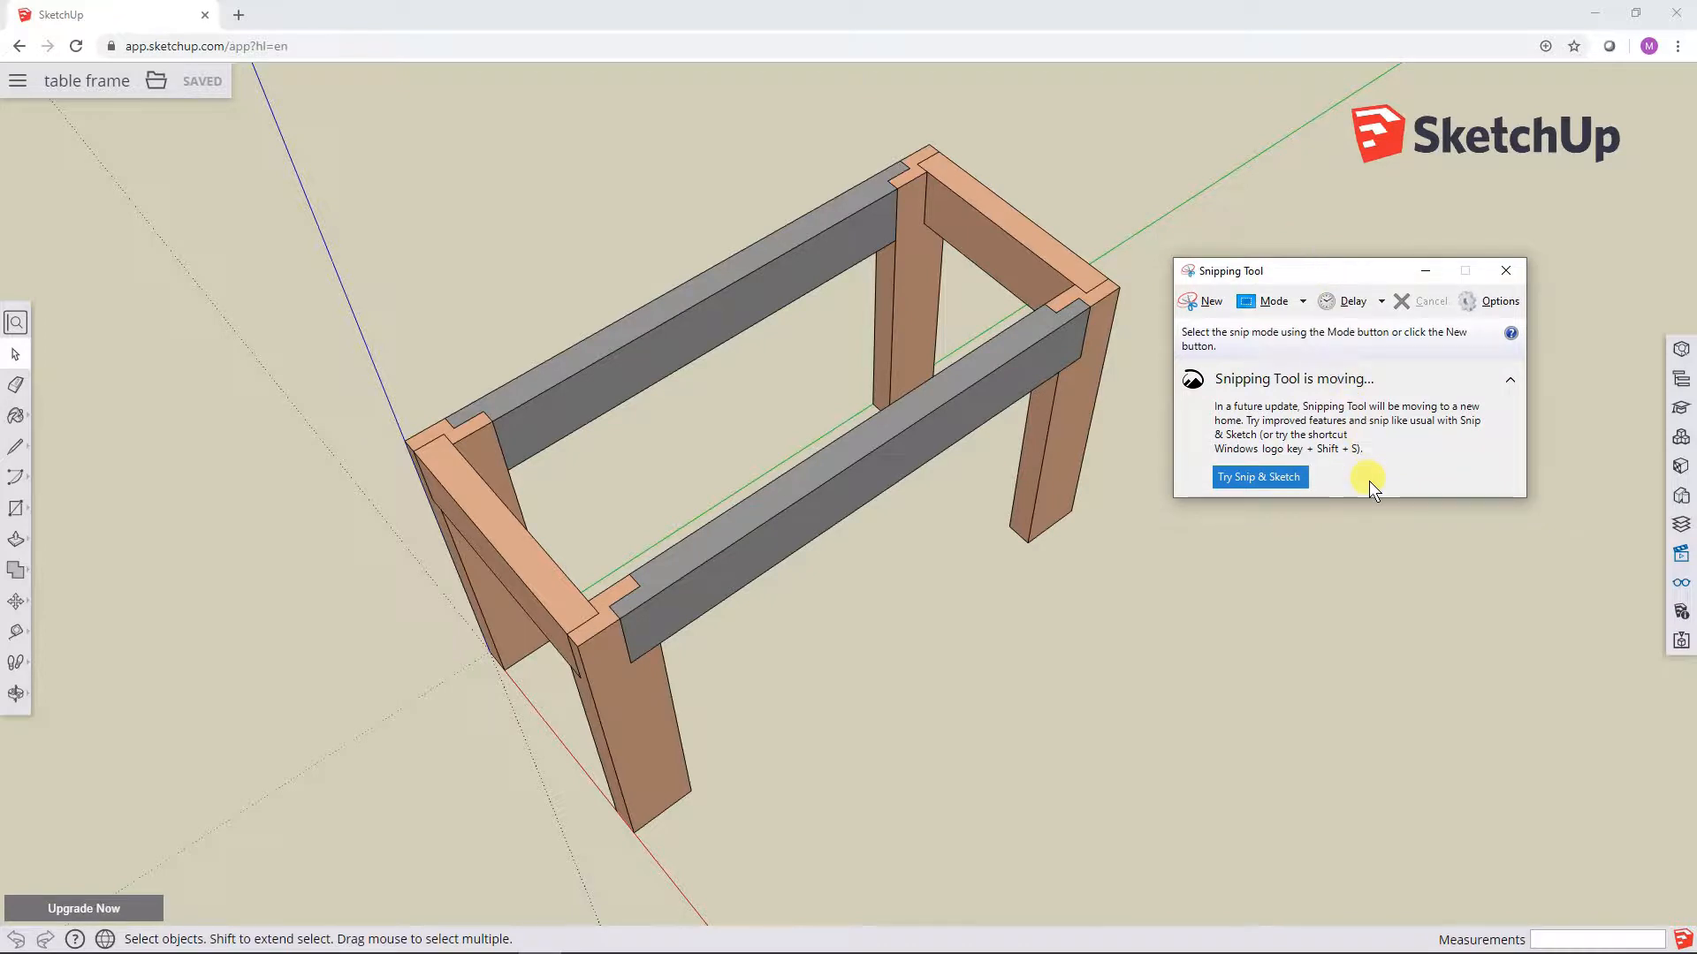
Step: Capture a new rectangular snip around the whole table frame and reposition the window showing the capture
left_click(1202, 298)
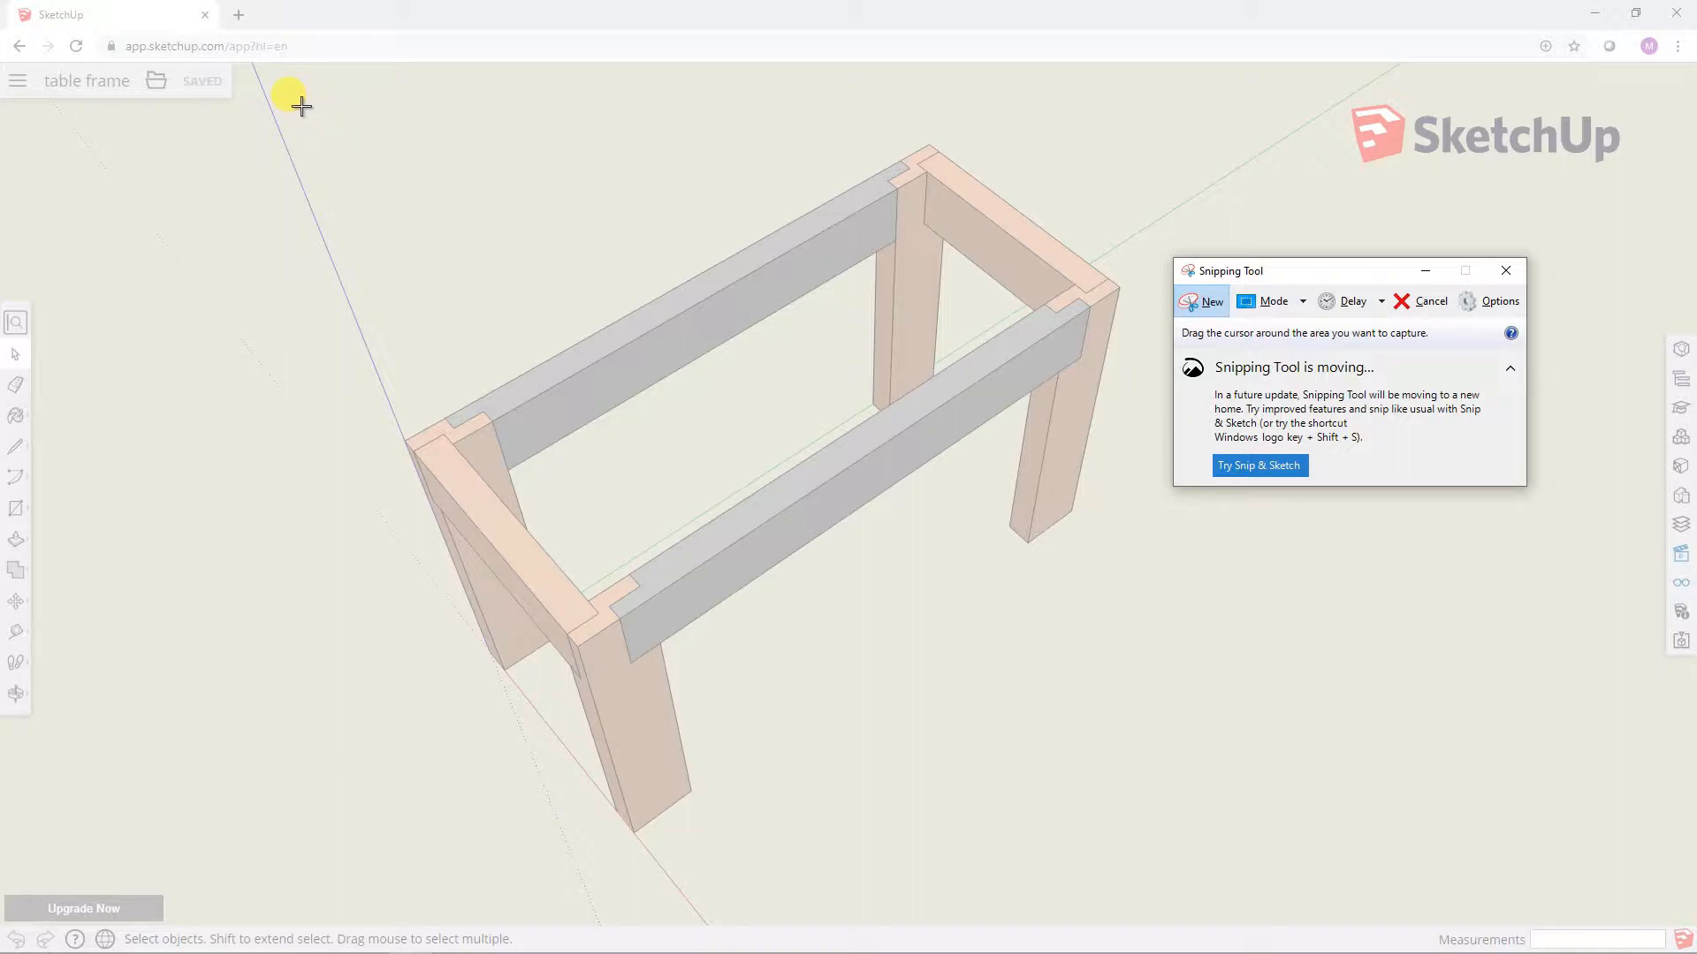
left_click_drag(302, 106, 1316, 888)
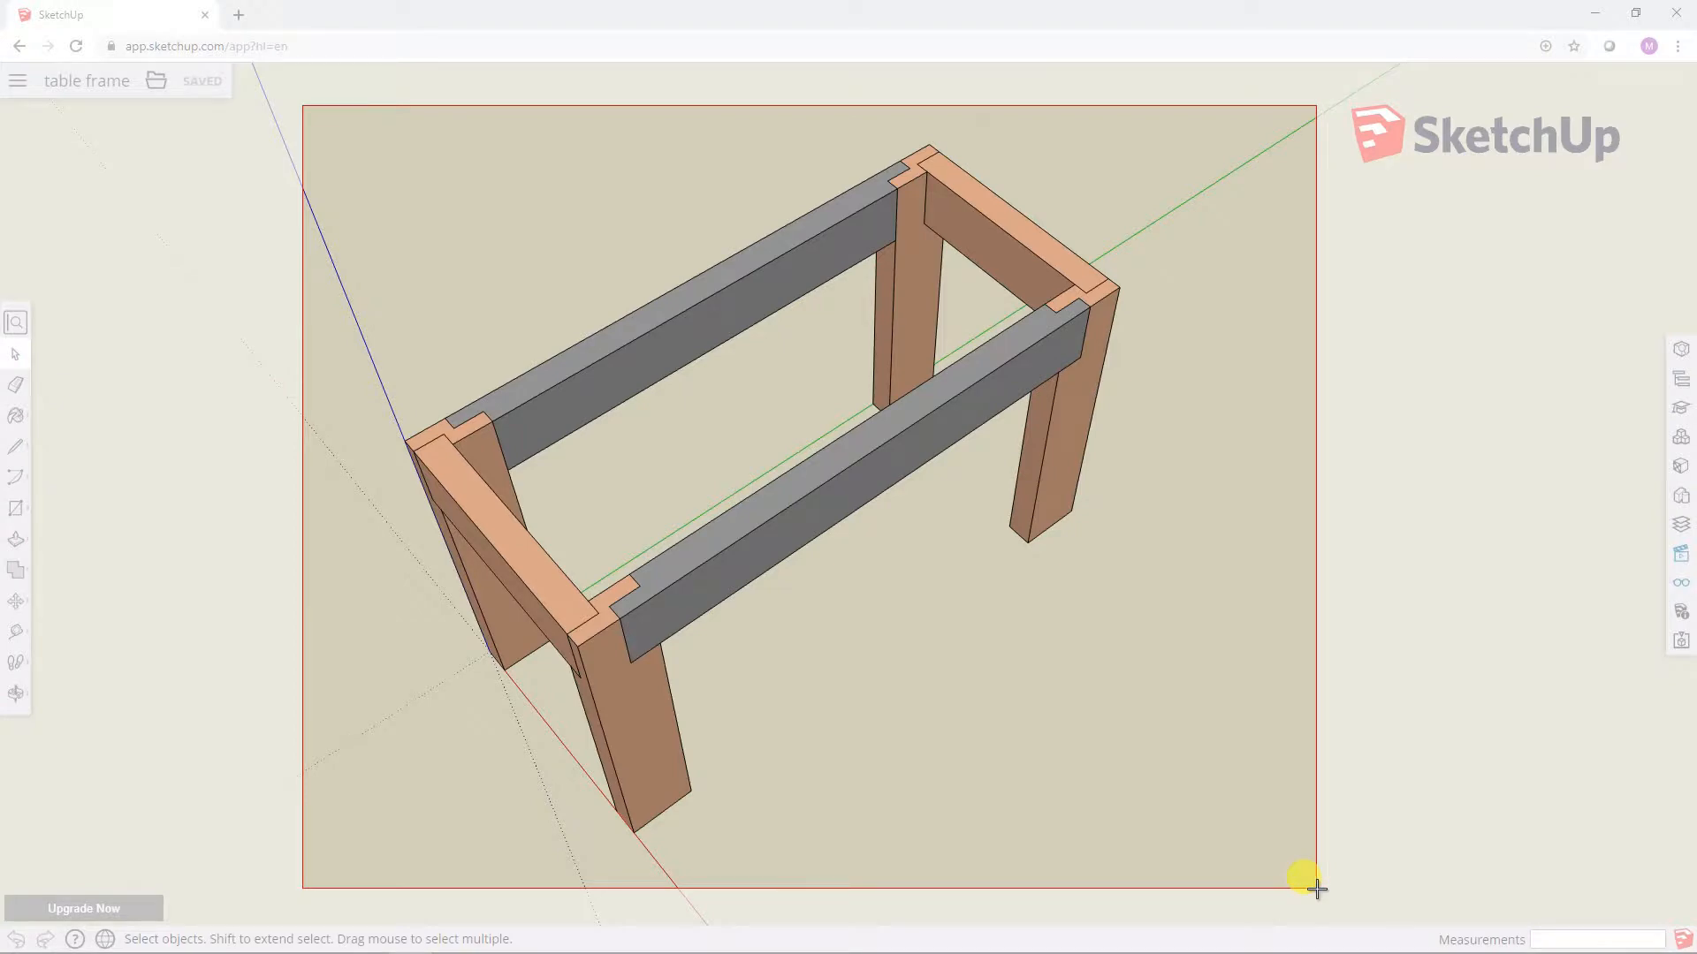
left_click_drag(1317, 888, 1316, 886)
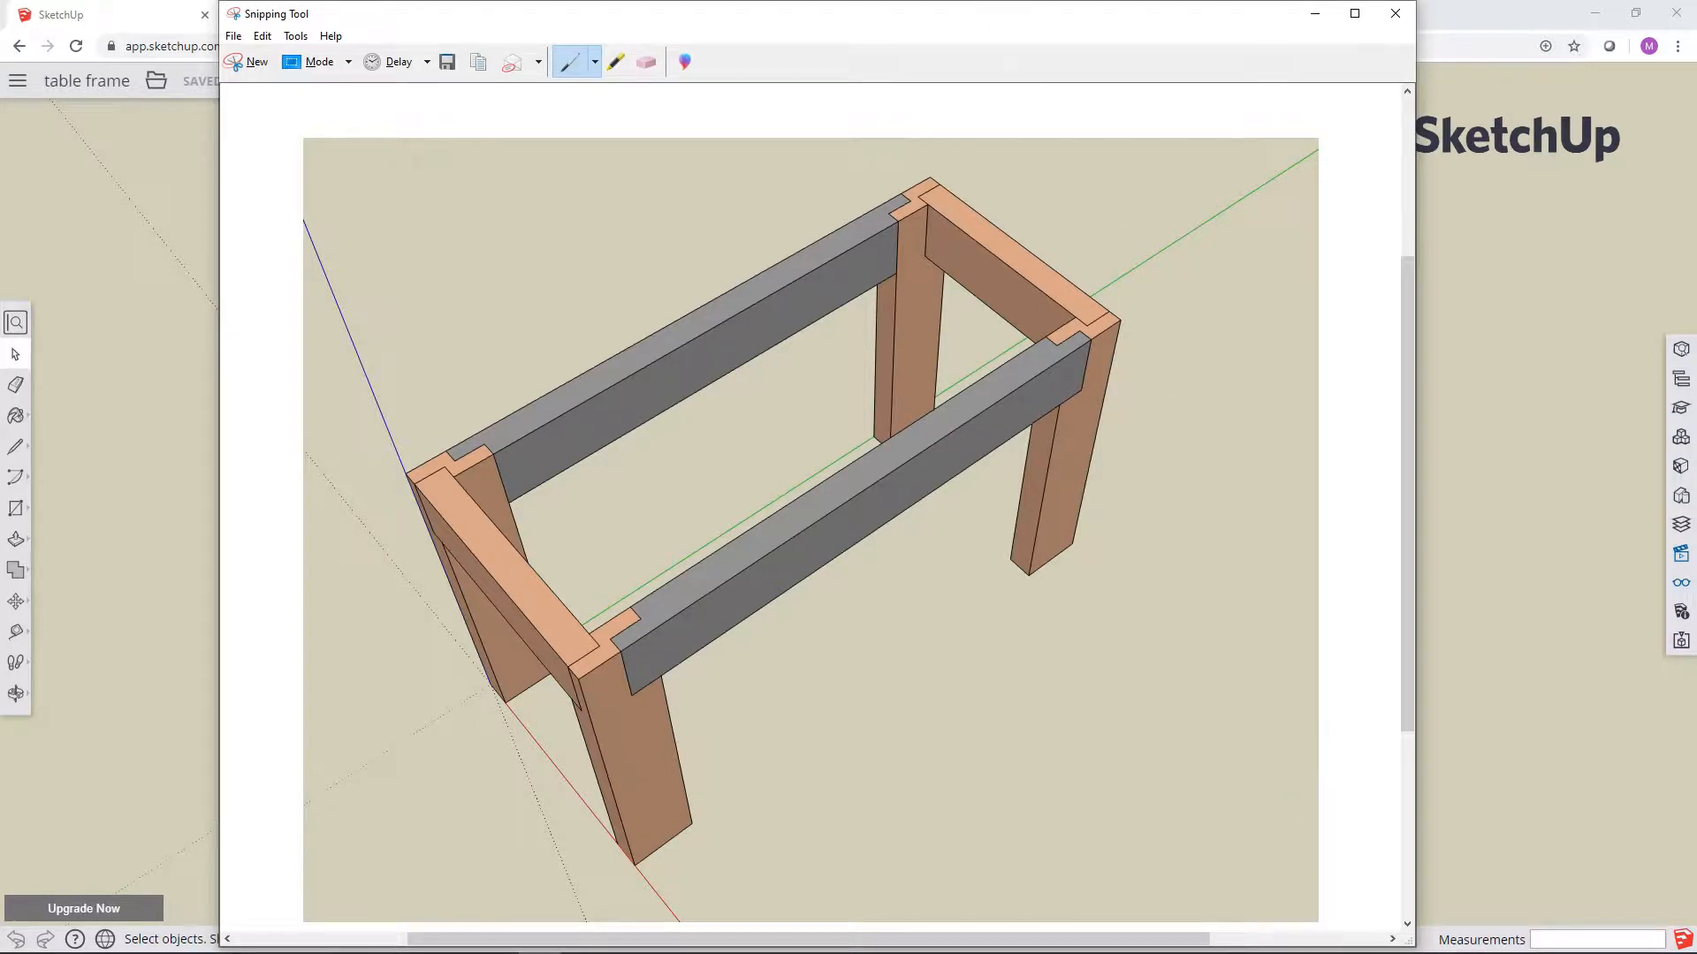
left_click_drag(1003, 13, 972, 42)
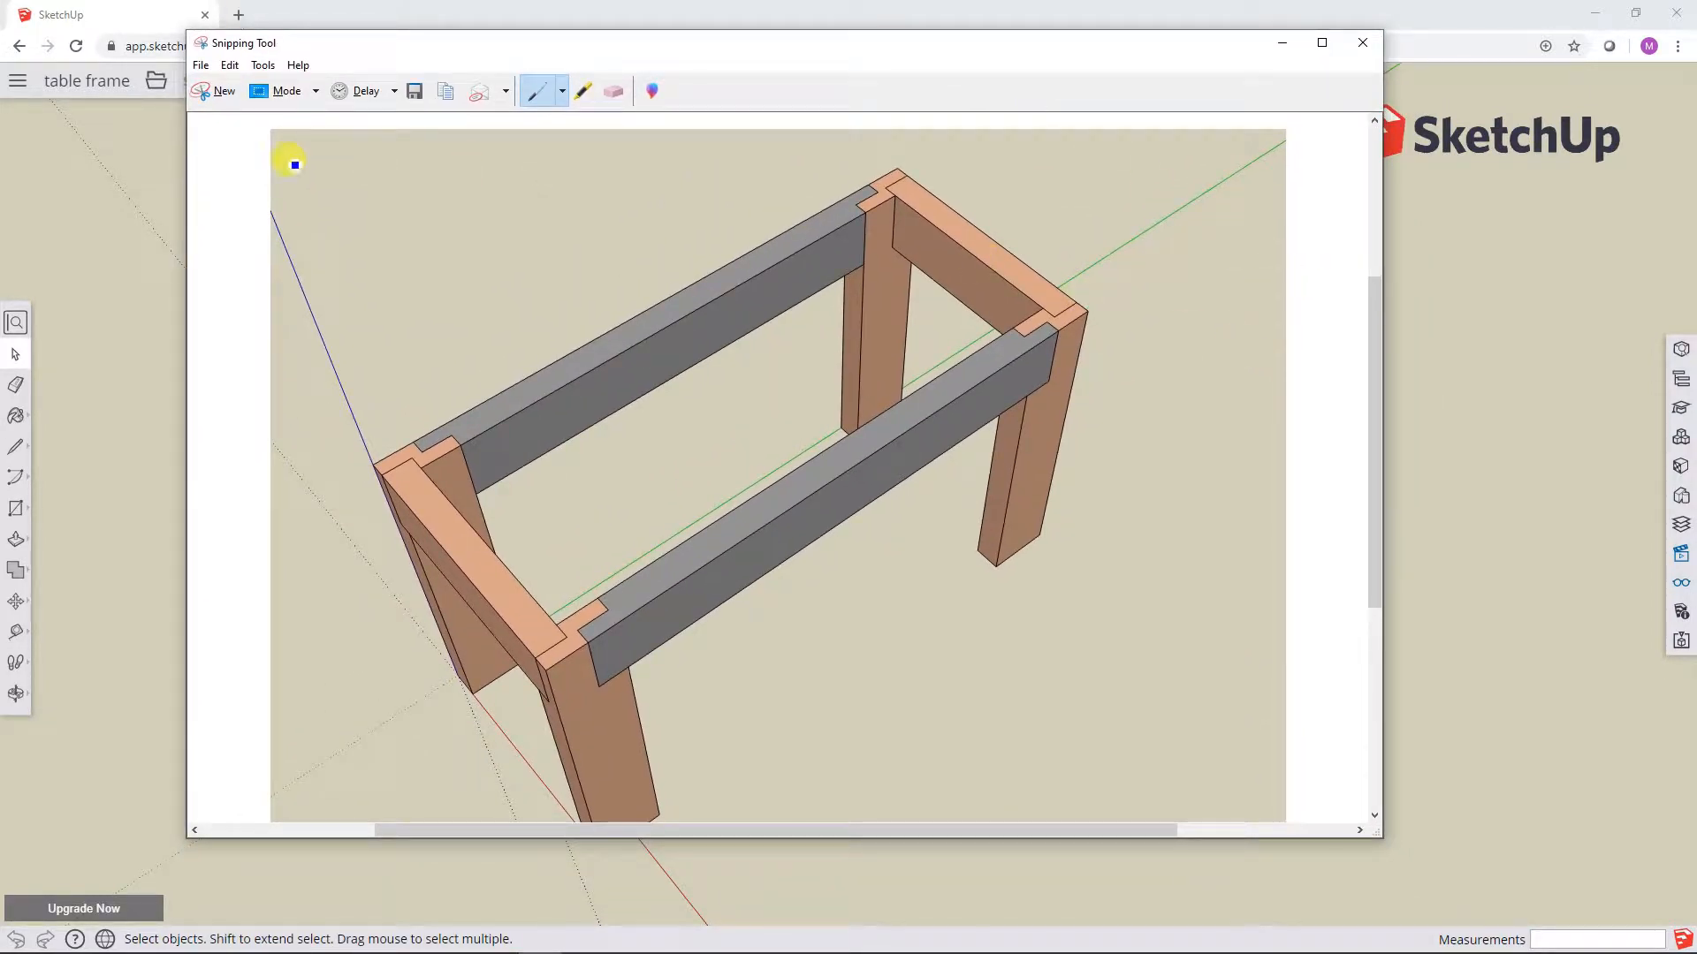
Step: Save the snip as a JPEG file named "table frame 1" in the 2019-08-15 SketchUp Free part 4 folder
left_click(415, 91)
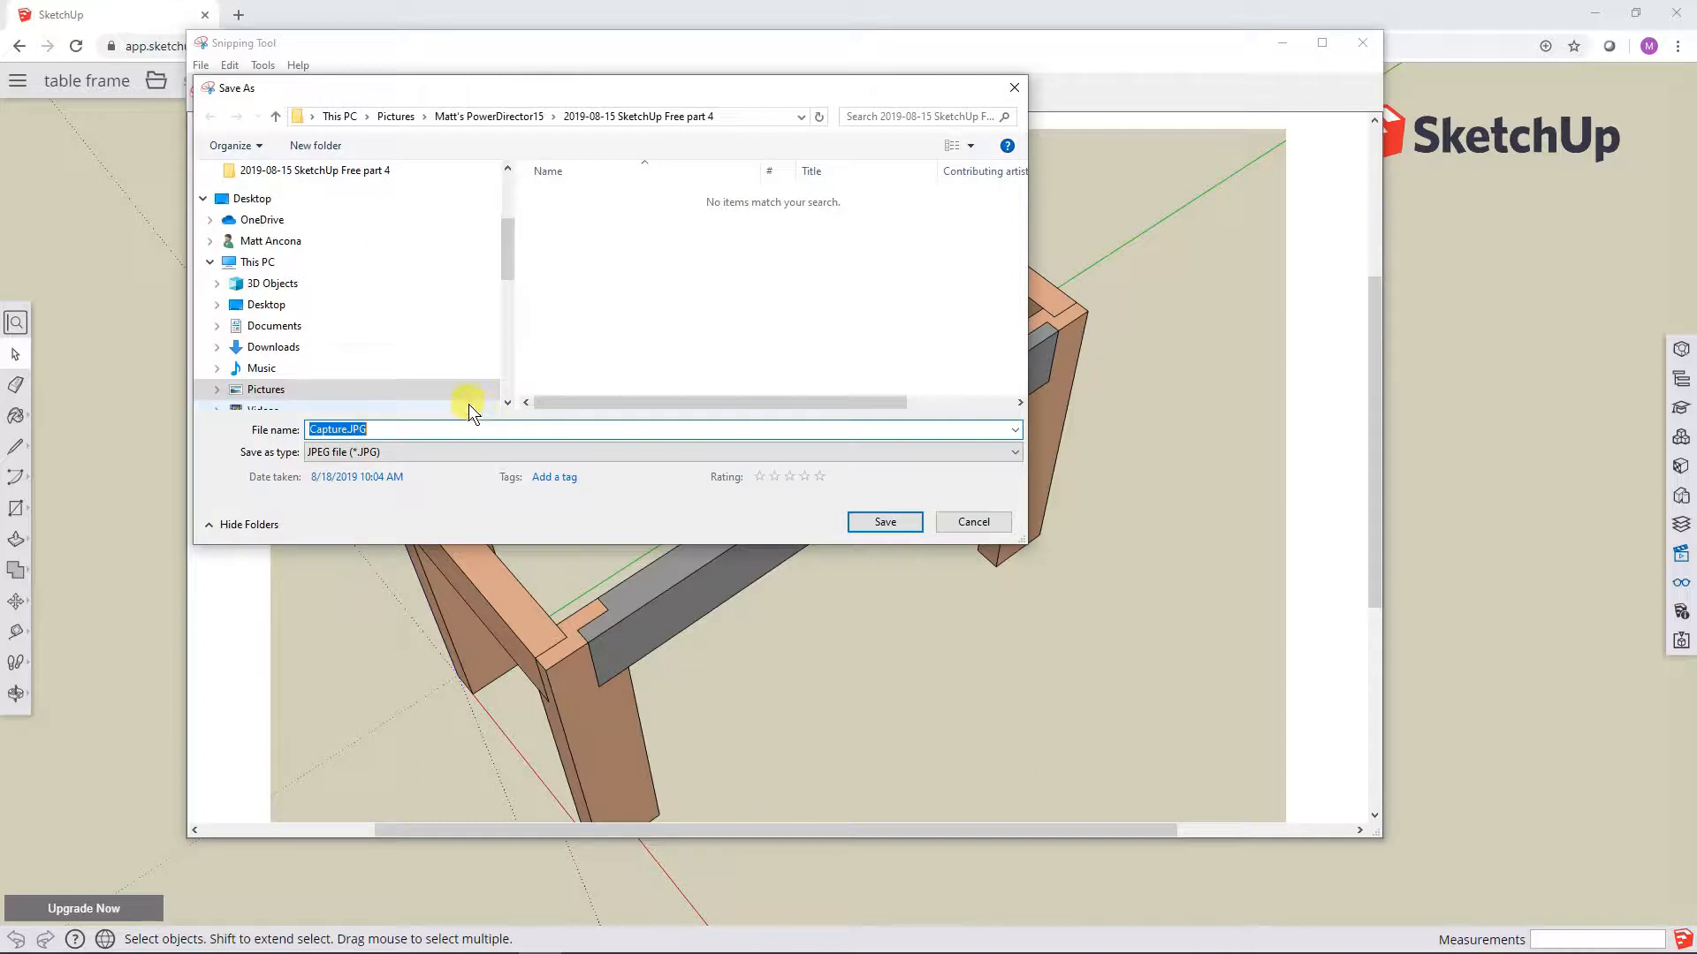
type("t")
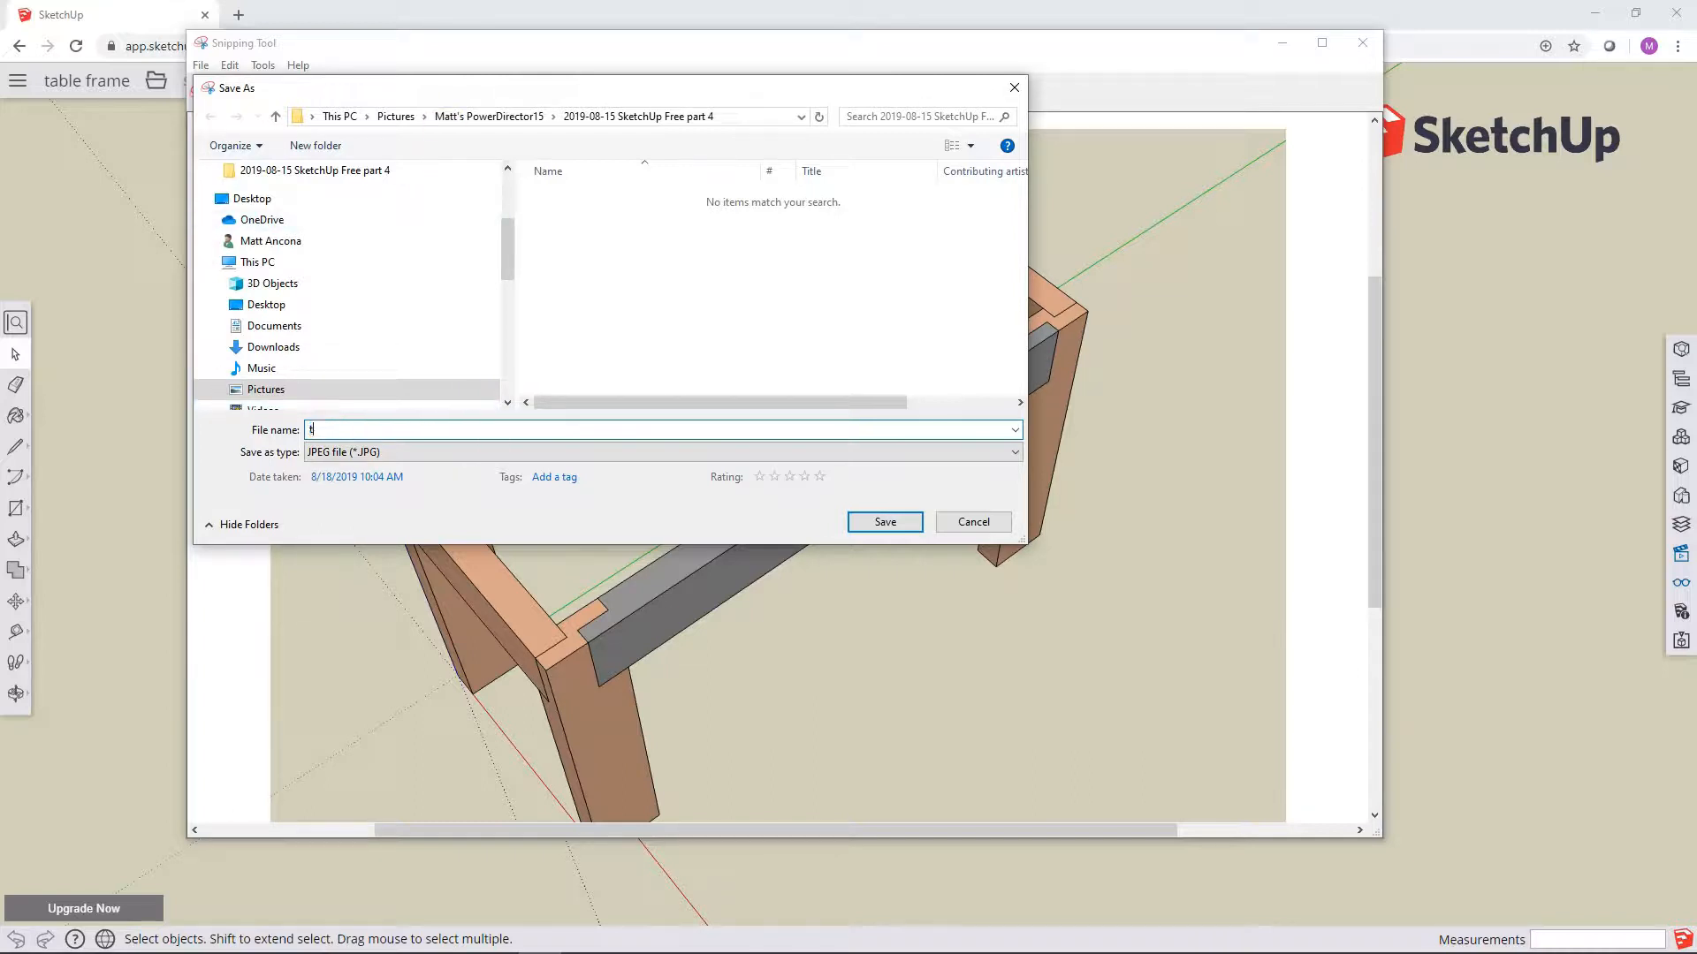
type("able frame 1")
left_click(886, 522)
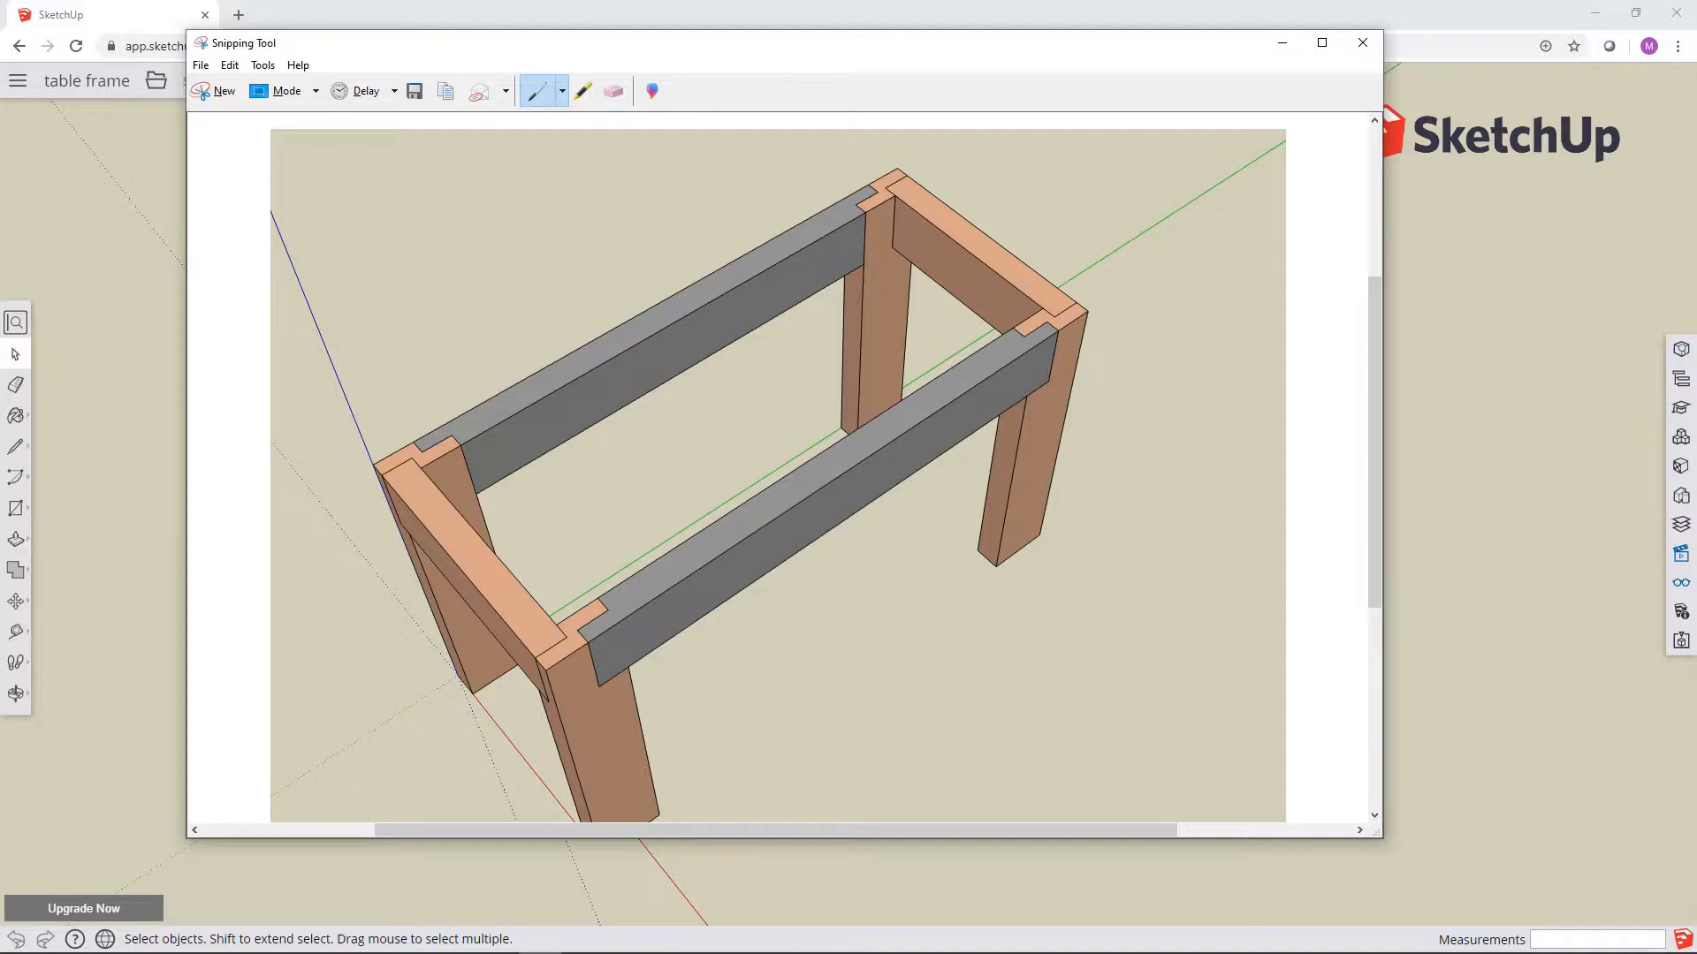
Step: Open table frame 1.JPG from its folder in Photos and look through the available image editing options
left_click_drag(0, 212, 687, 82)
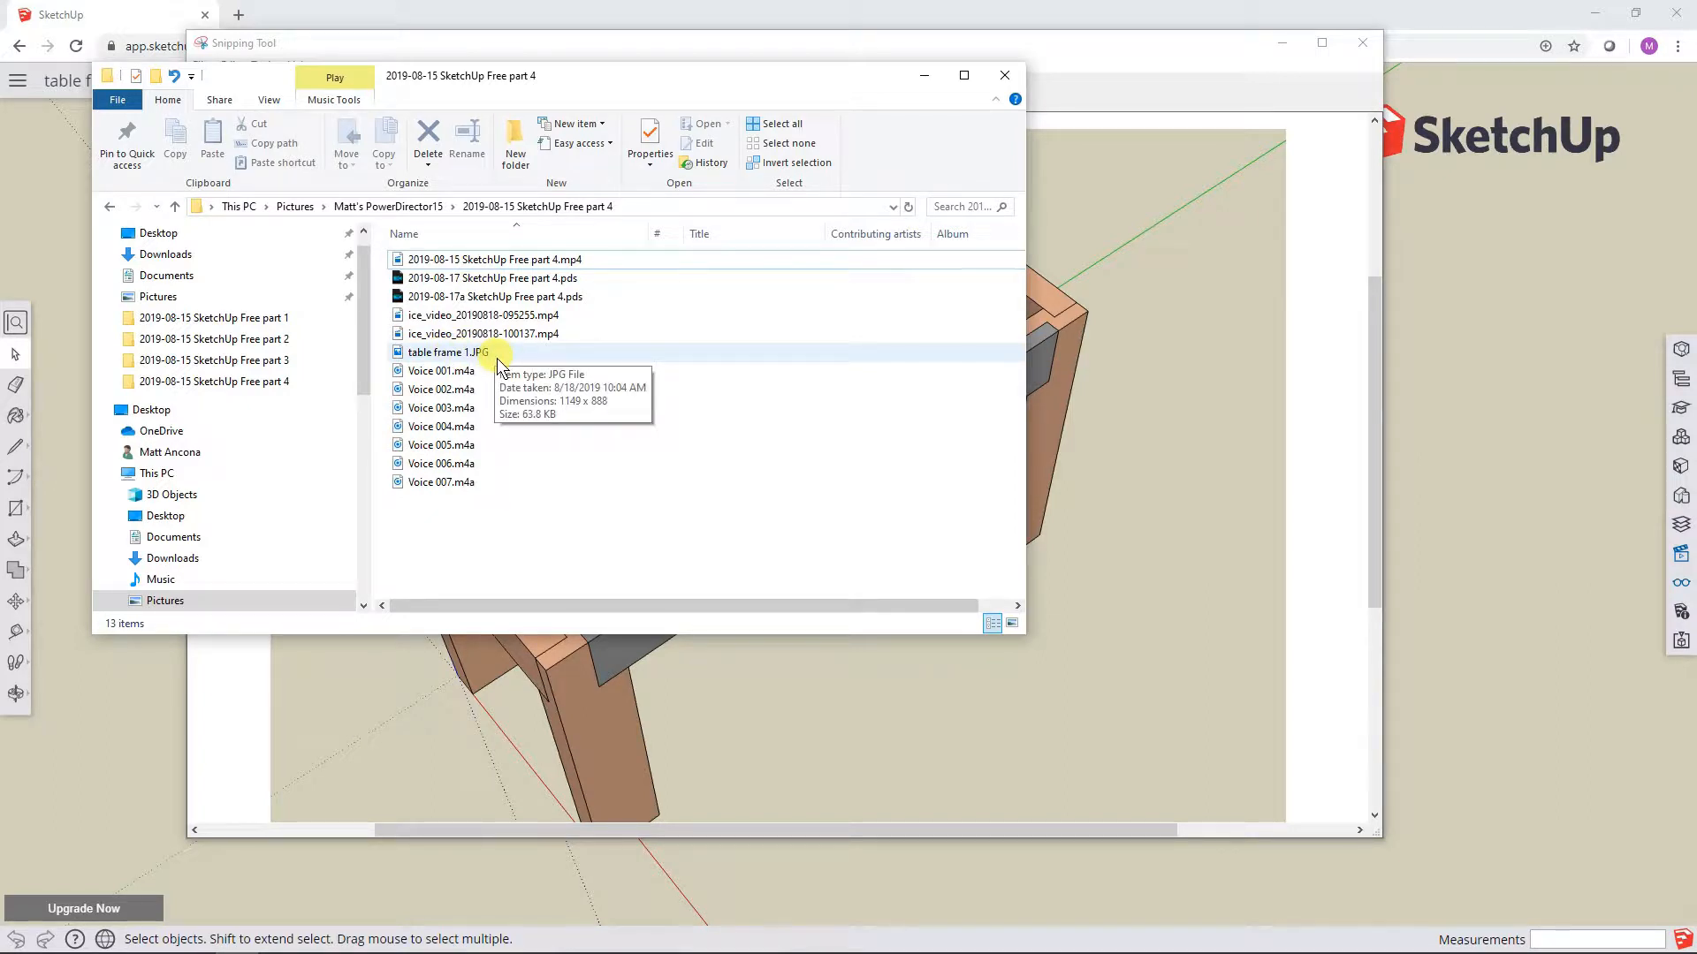
right_click(470, 354)
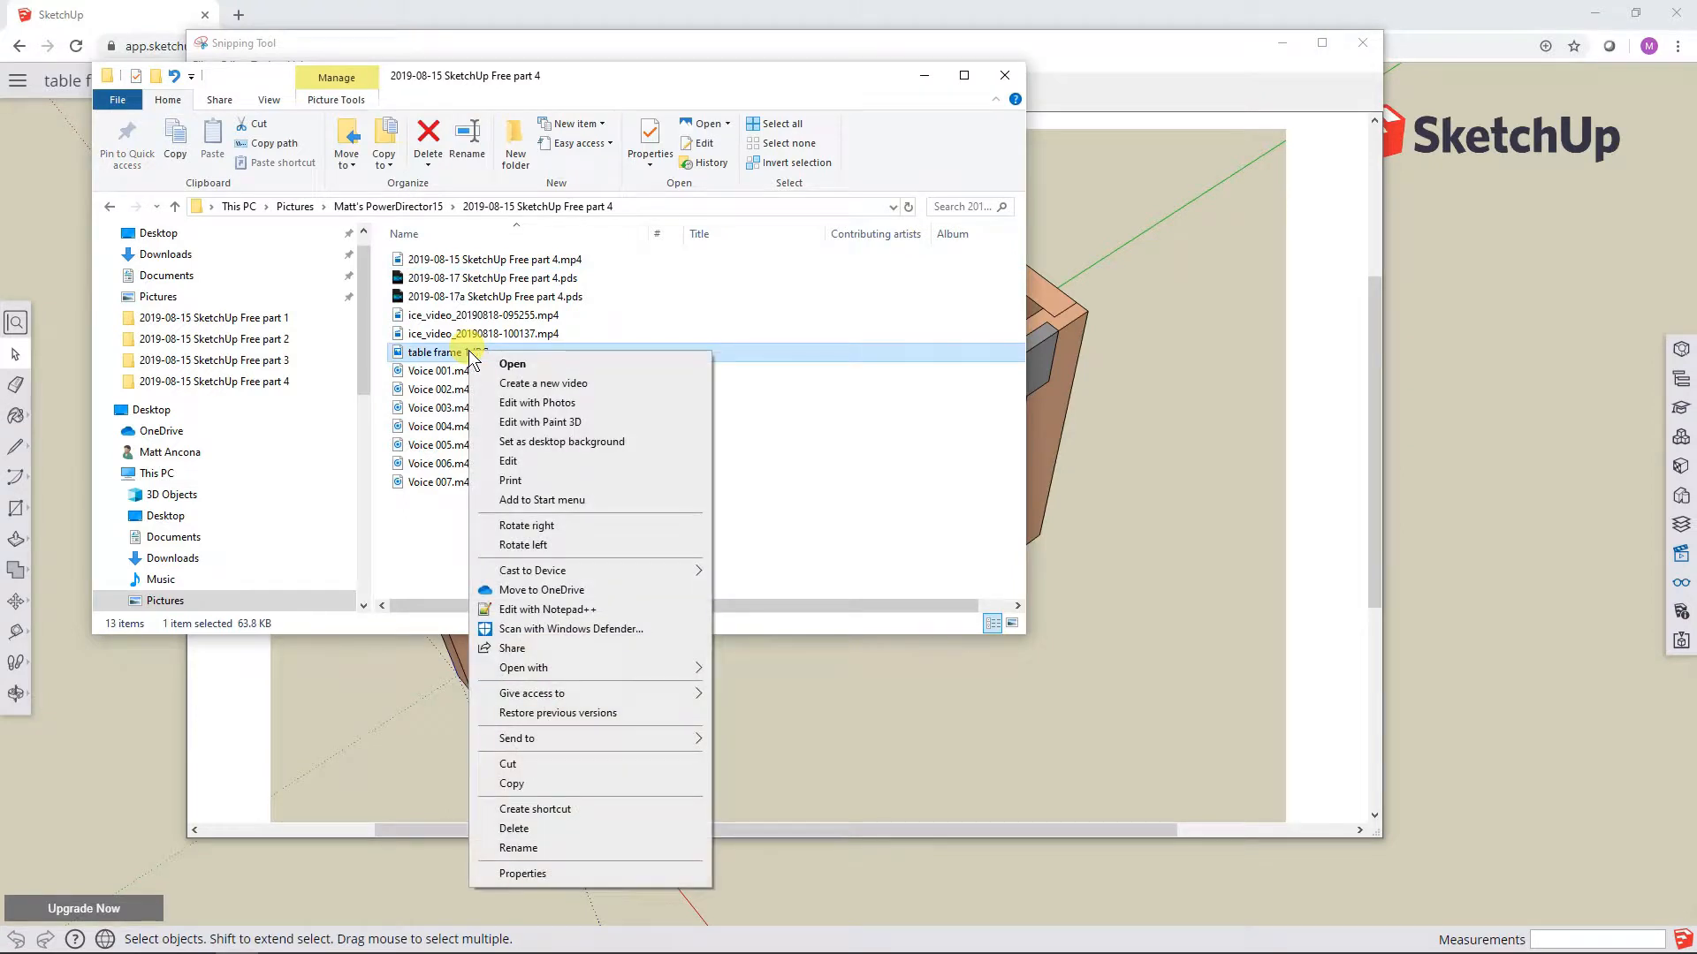
left_click(536, 364)
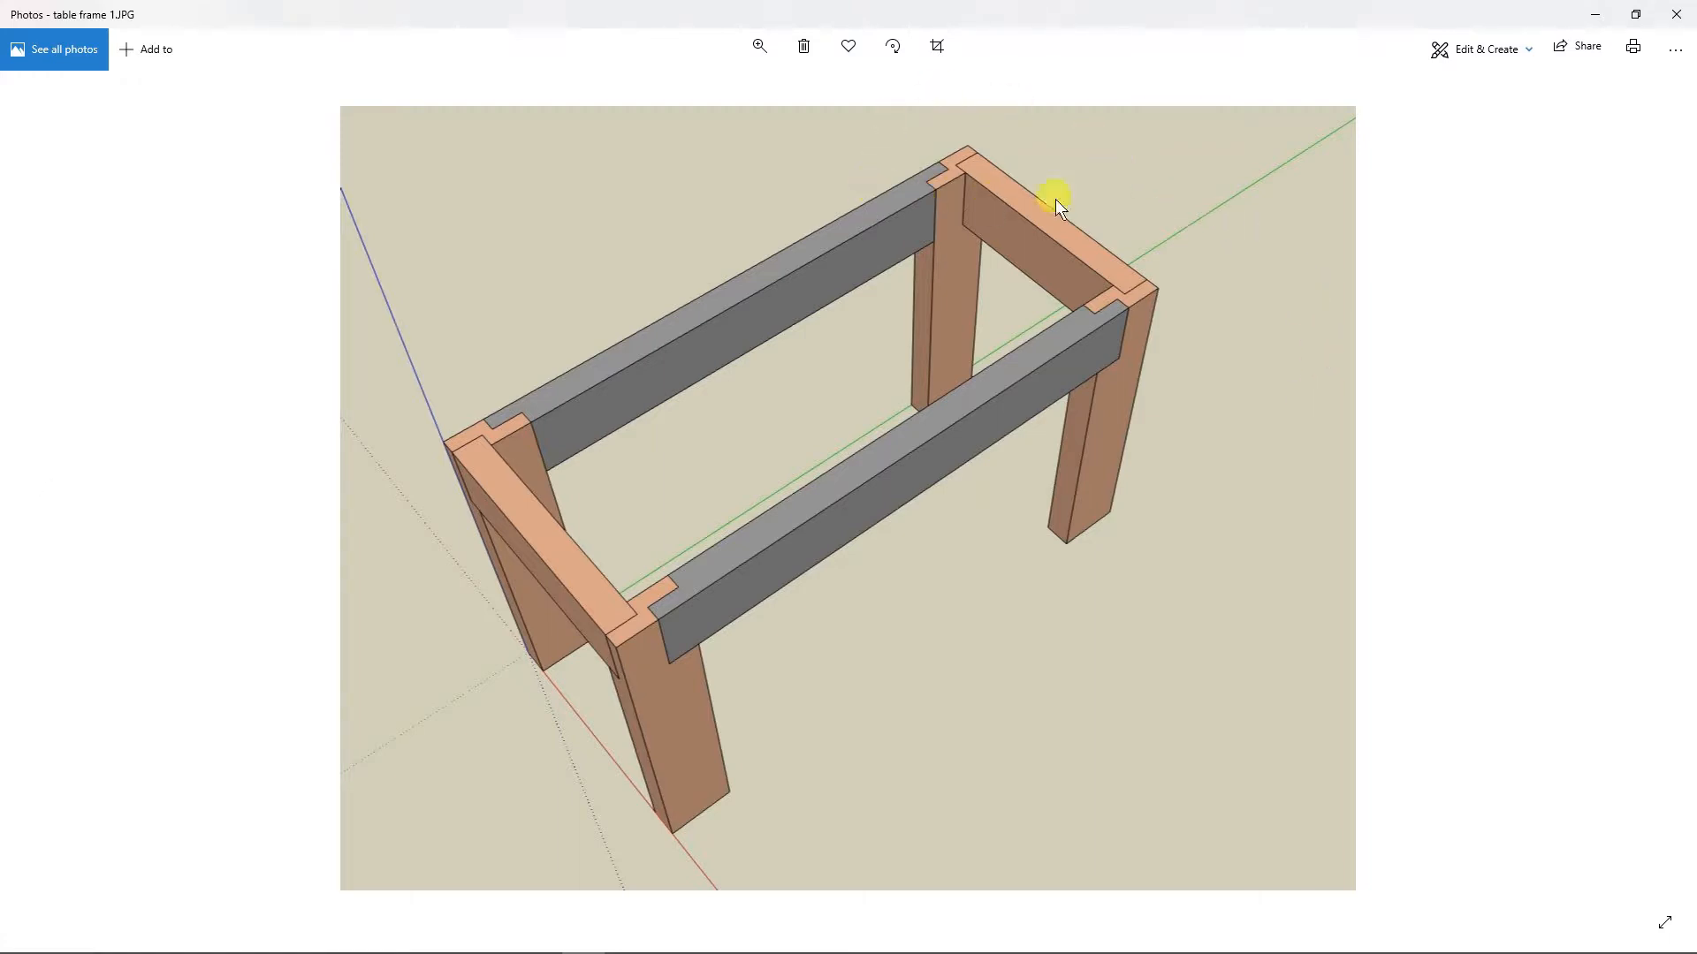
left_click(1512, 50)
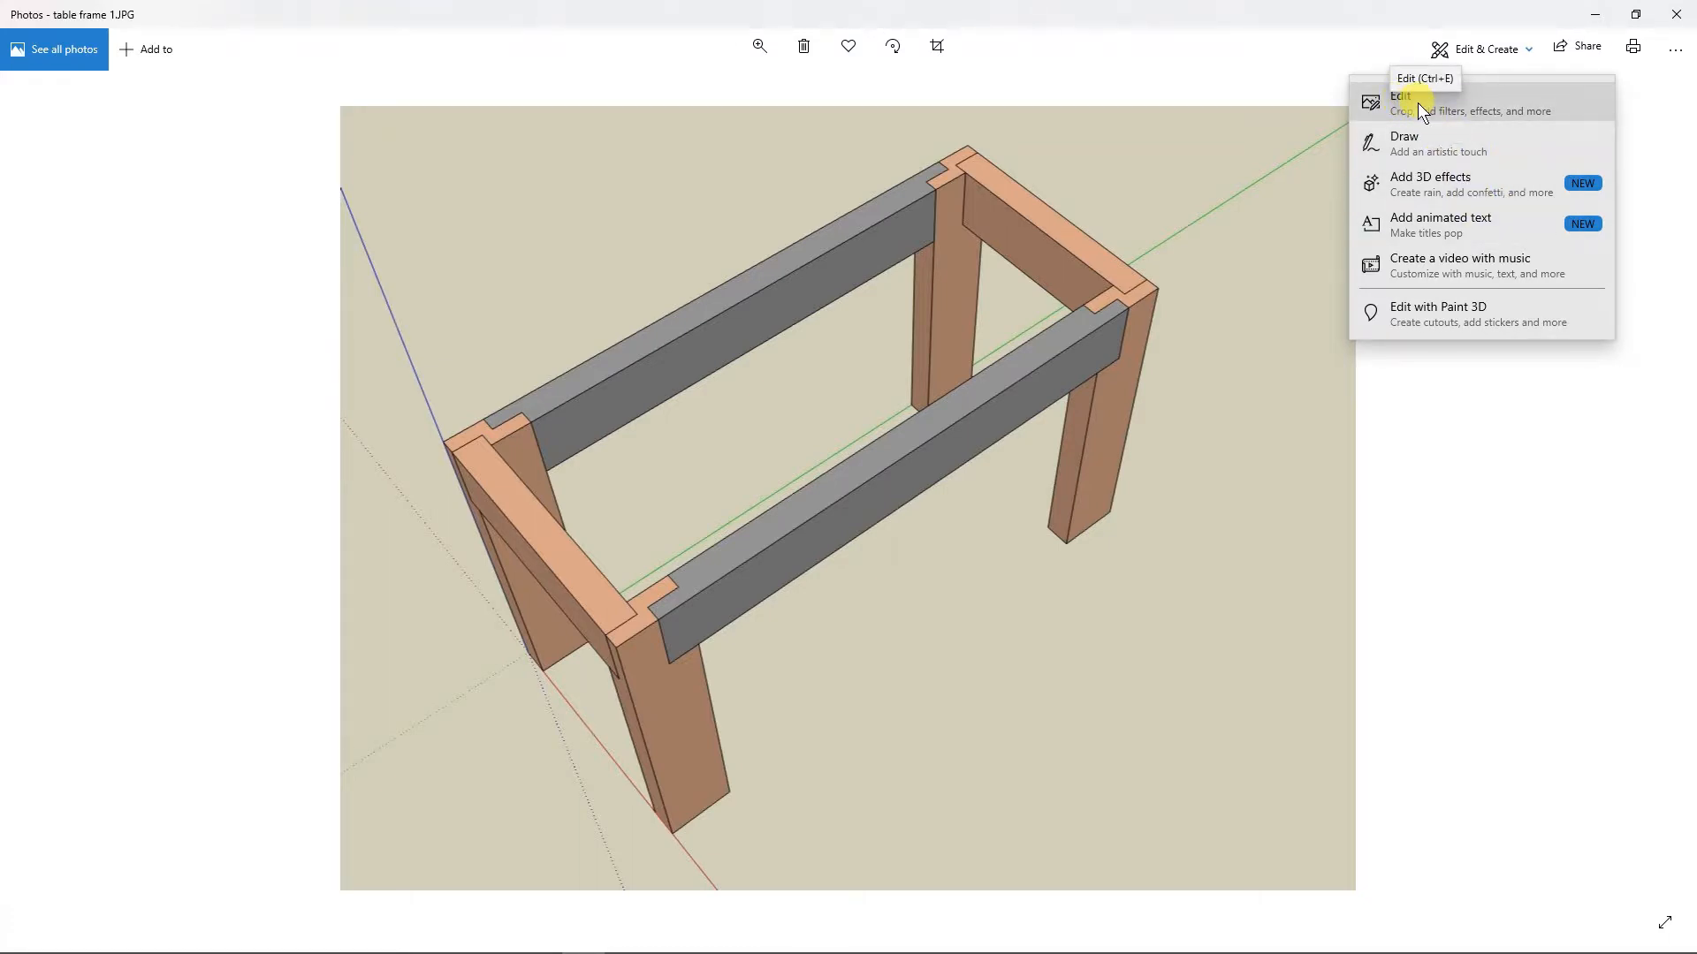
left_click(1294, 48)
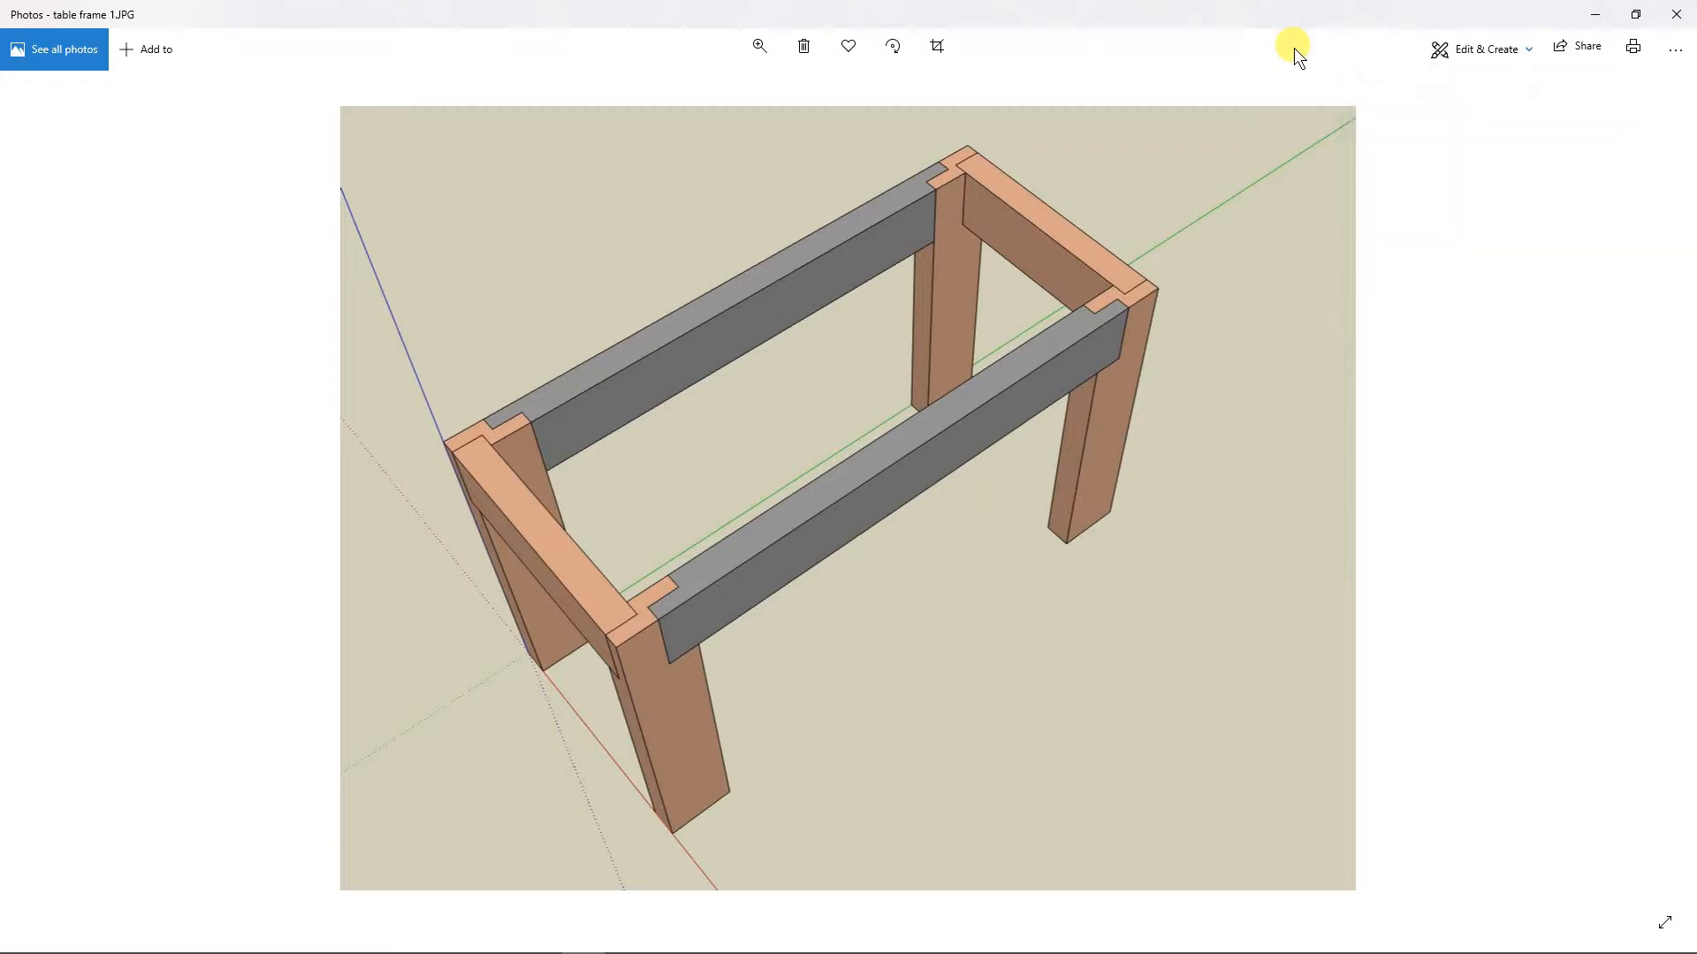
Step: Preview the print of table frame 1.JPG in Portrait and in Landscape orientation, and close the print dialog without printing
left_click(1633, 52)
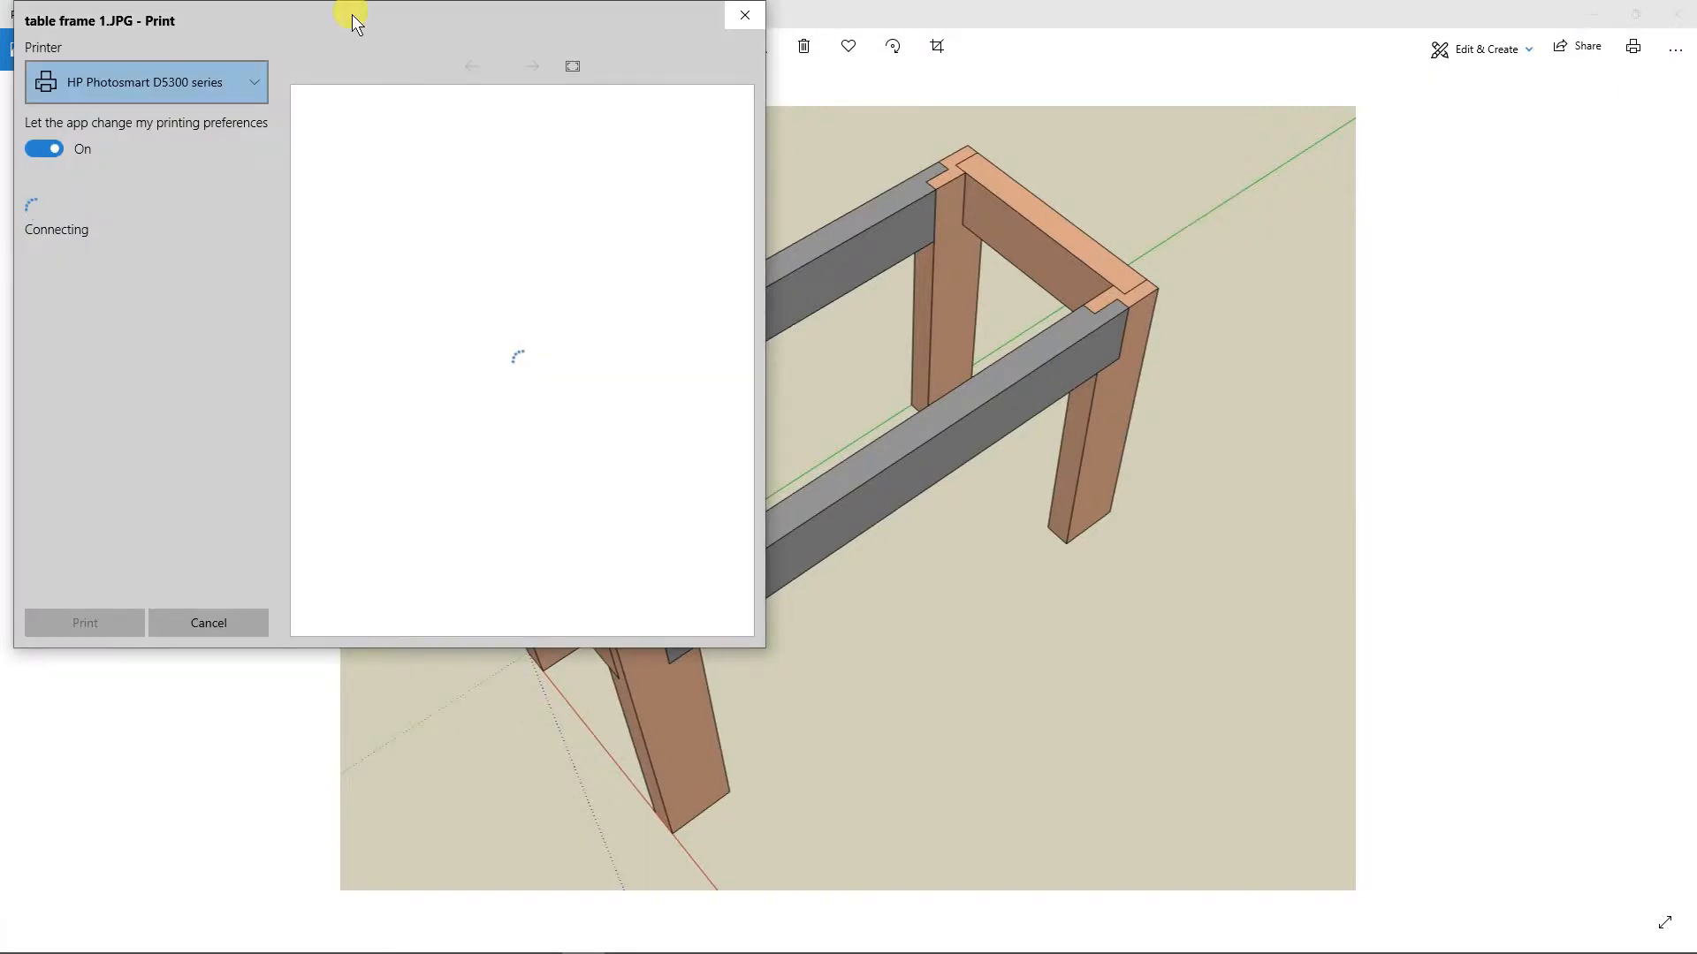
left_click_drag(352, 14, 523, 108)
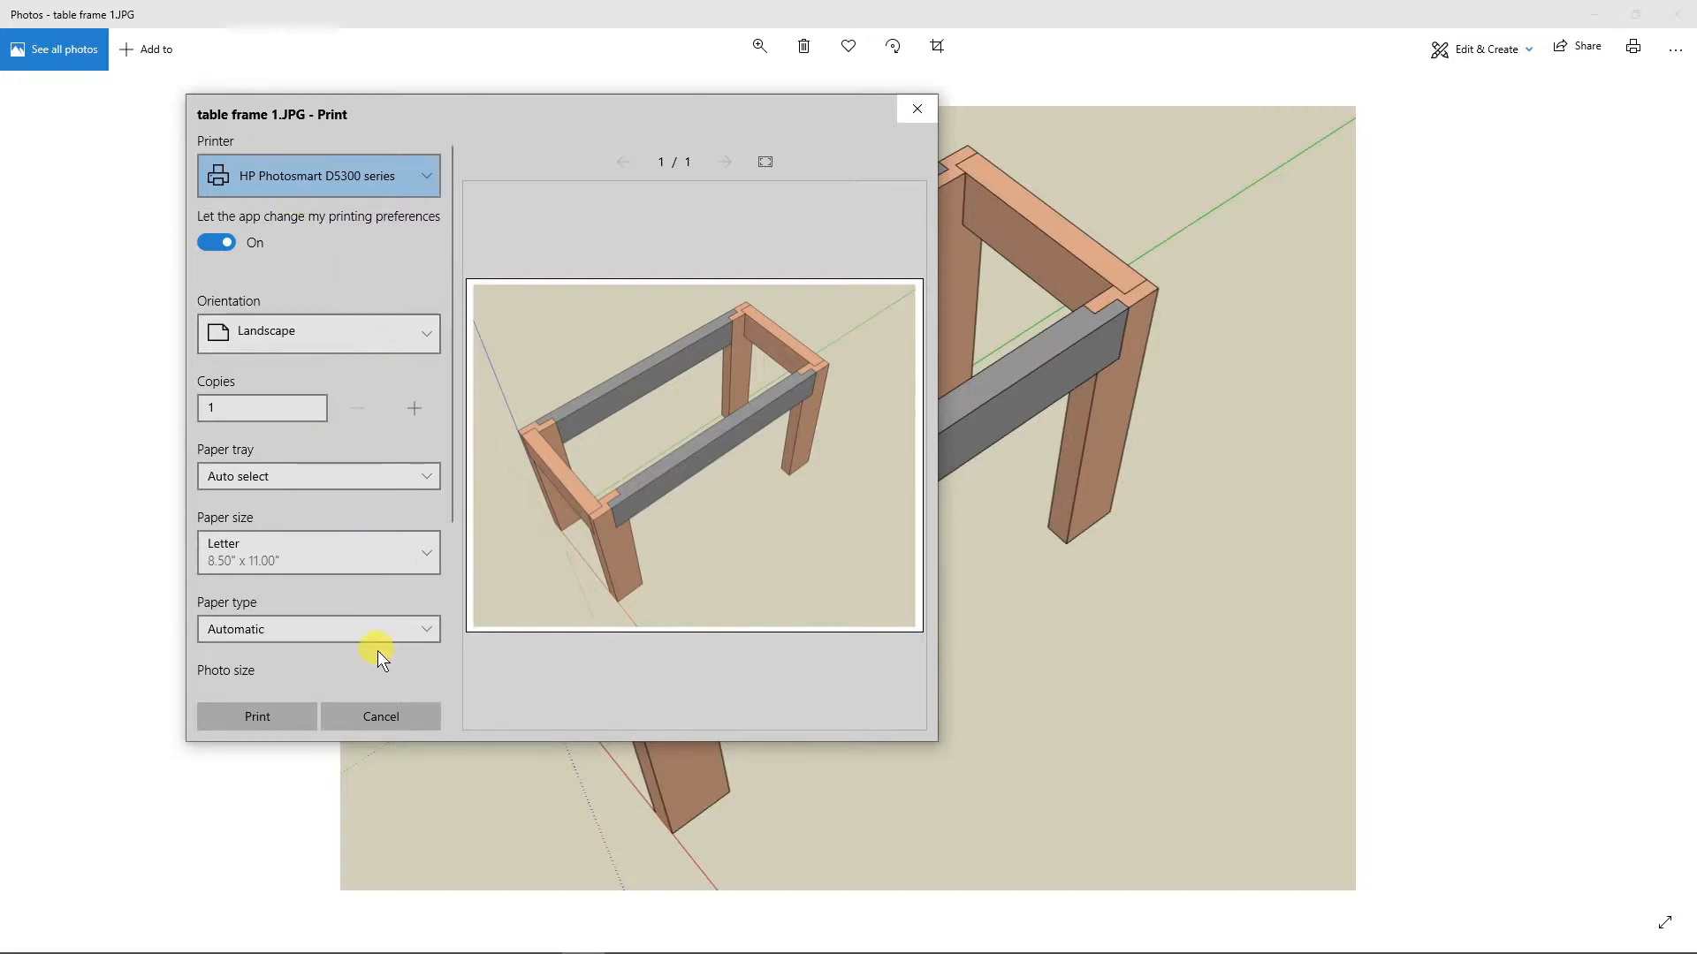
left_click(427, 332)
left_click(377, 283)
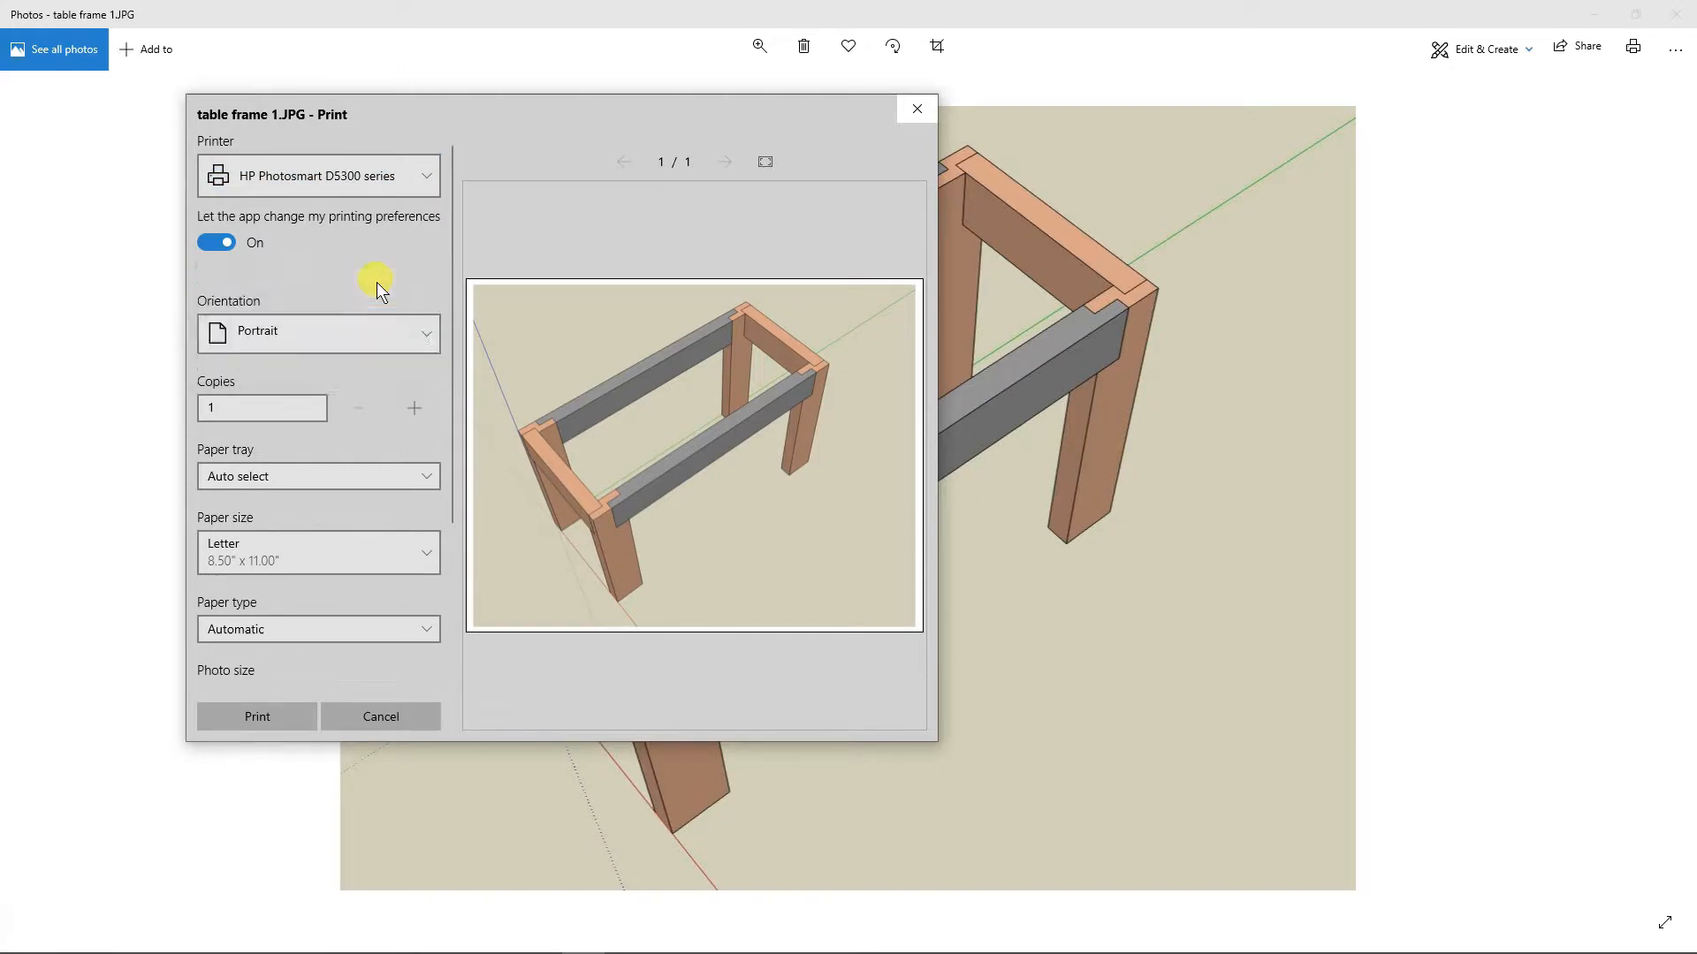
left_click(426, 336)
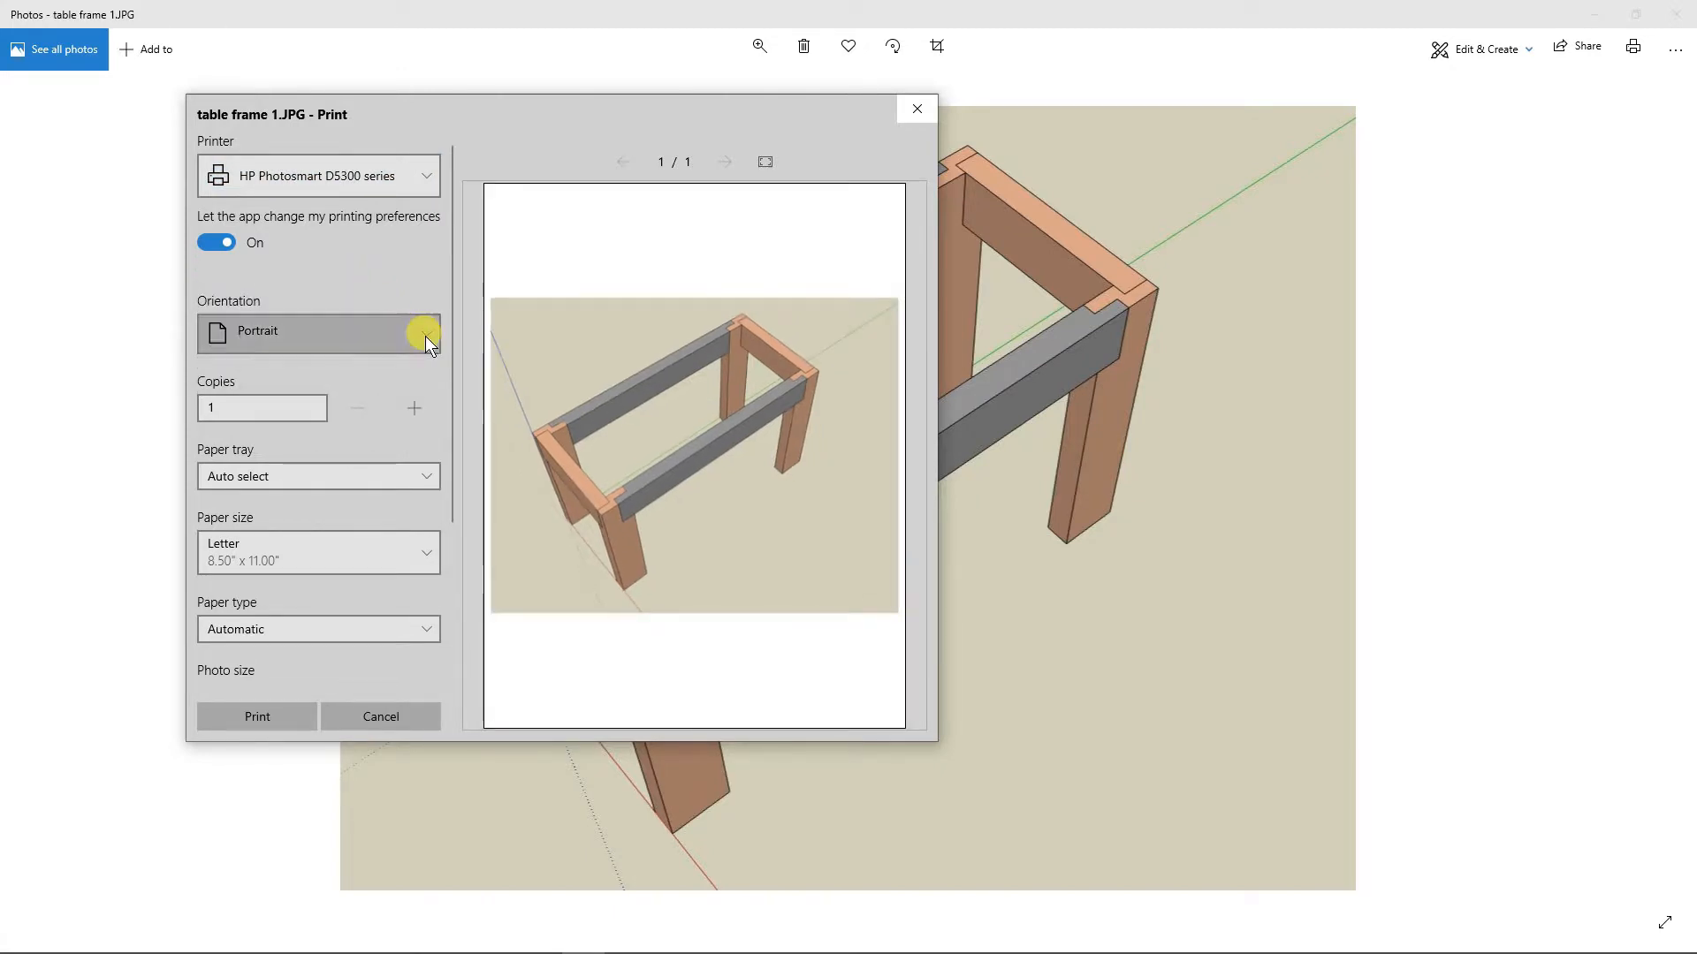
left_click(387, 364)
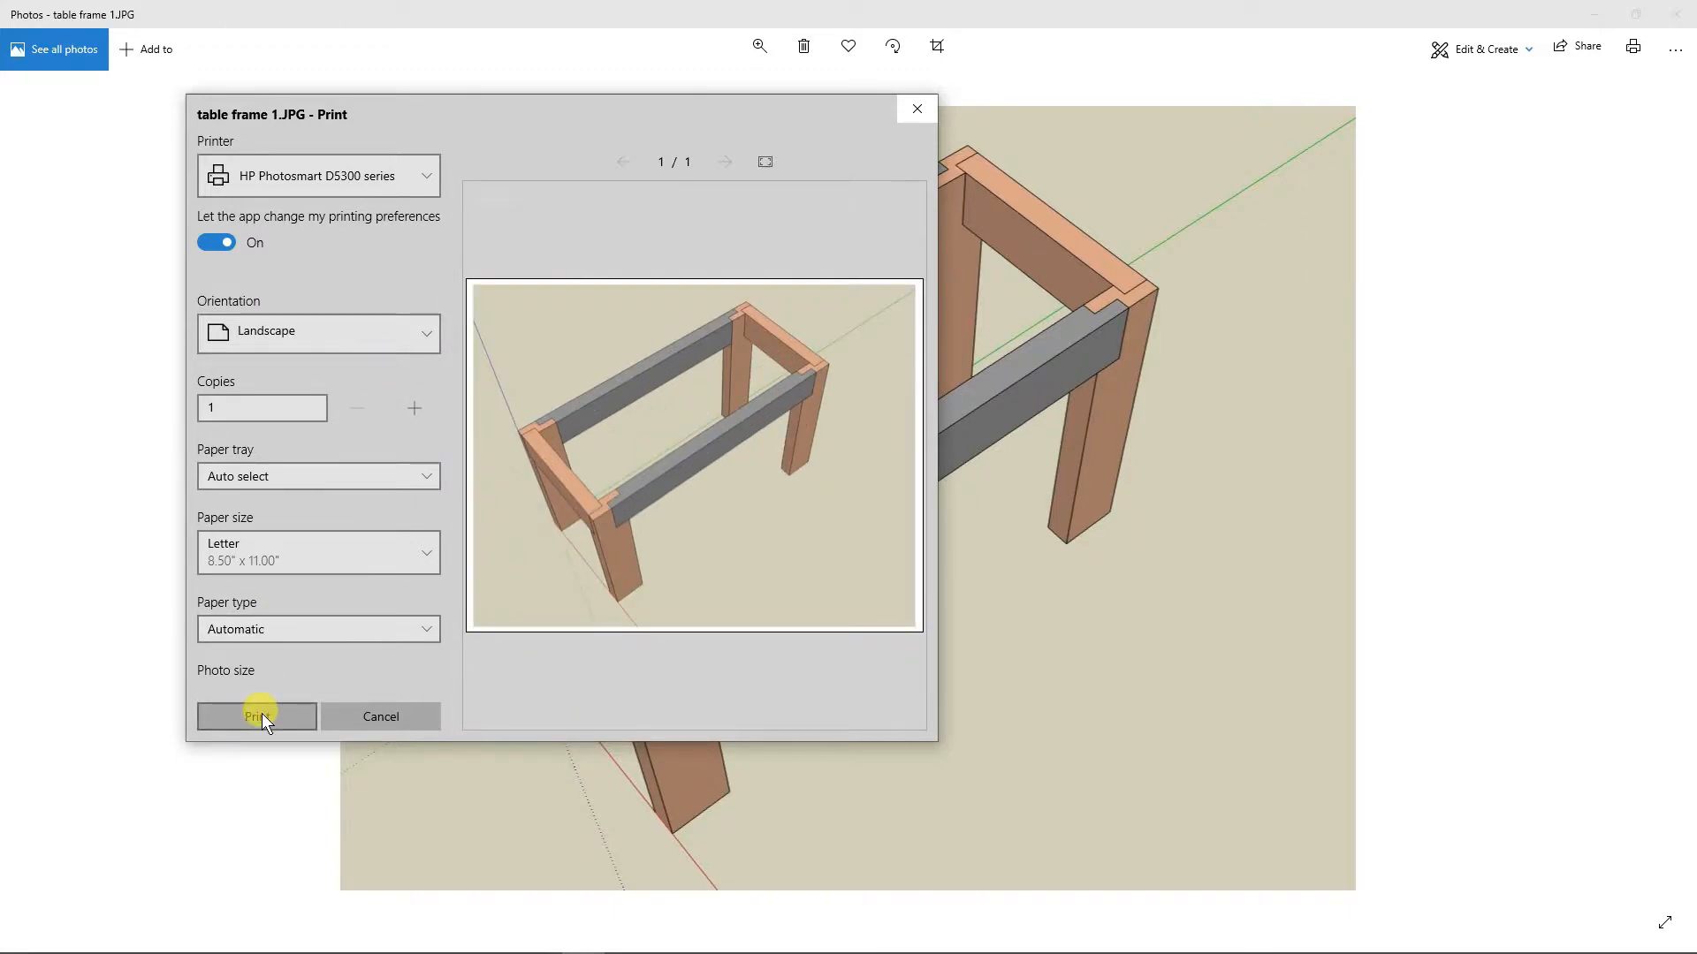
left_click(913, 111)
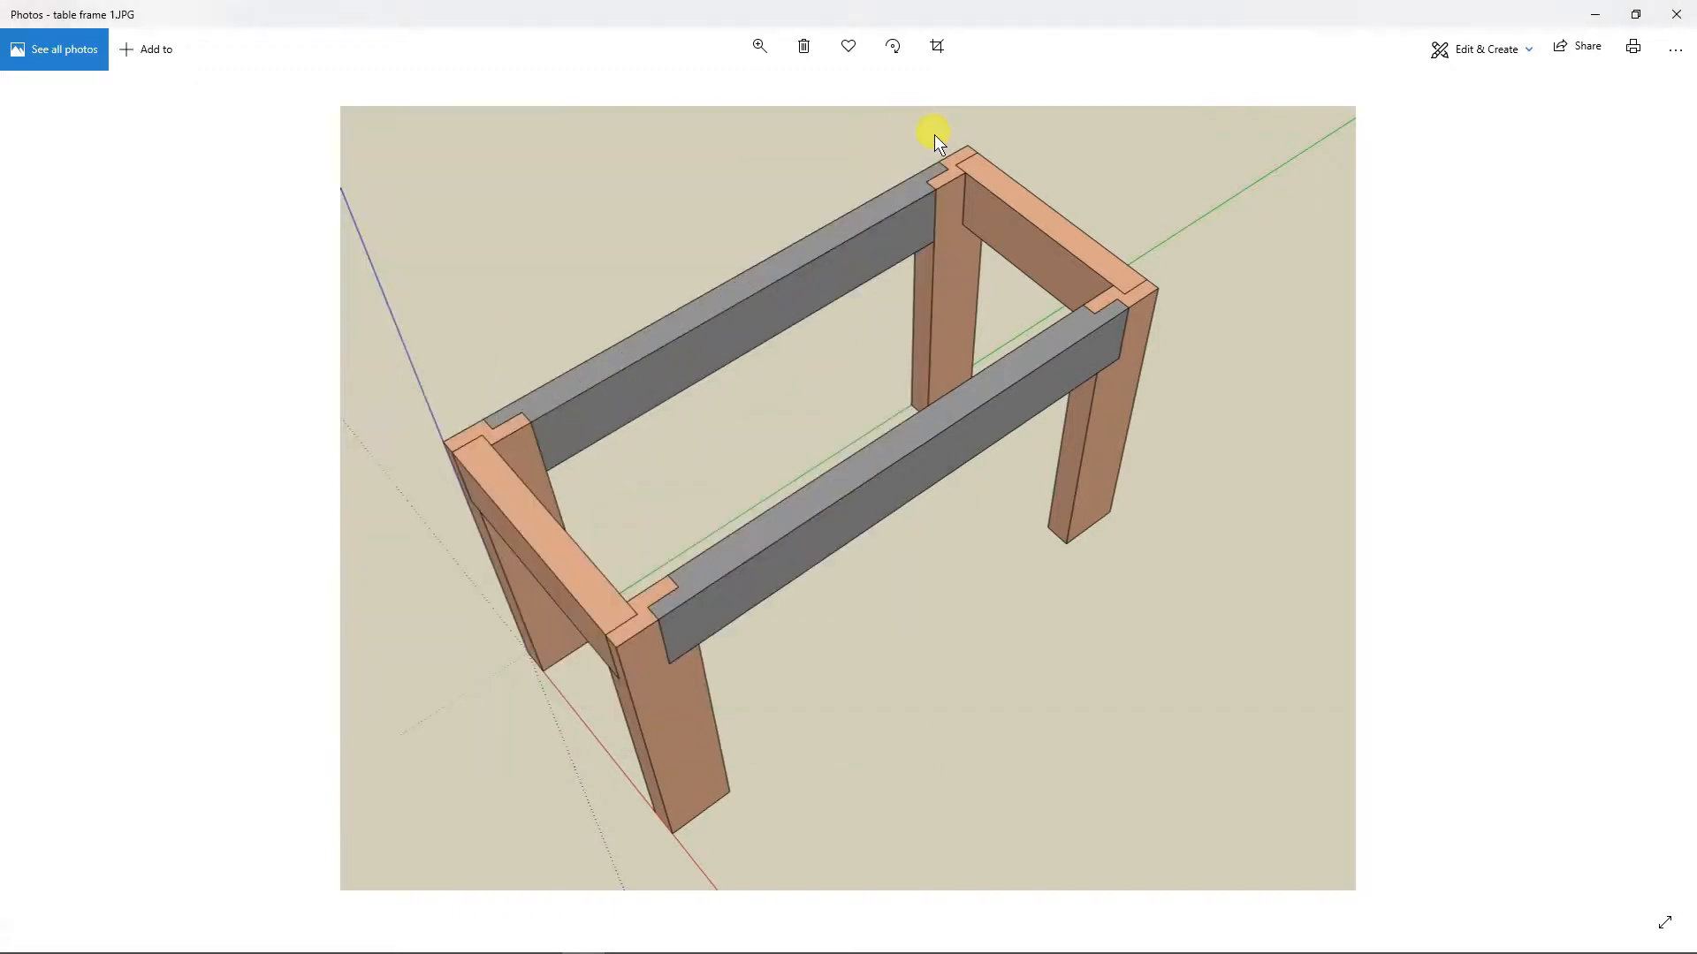
Step: Minimize Photos, File Explorer and the Snipping Tool to return to the SketchUp model
left_click(1594, 14)
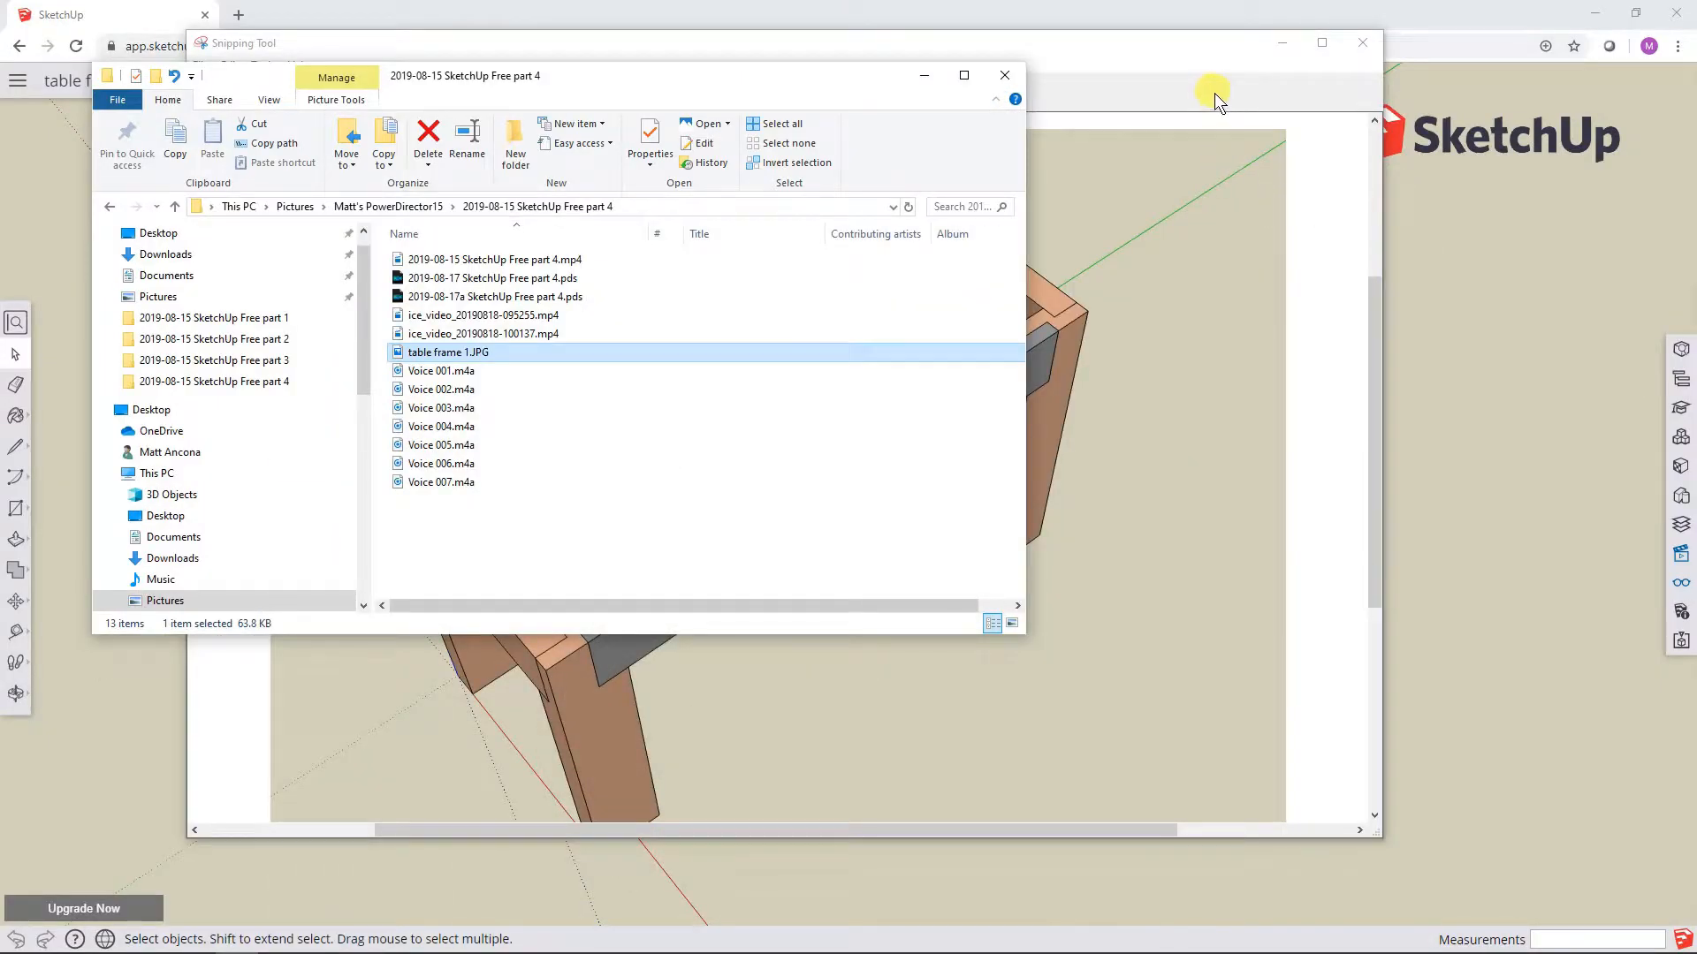
left_click(919, 73)
left_click(1283, 43)
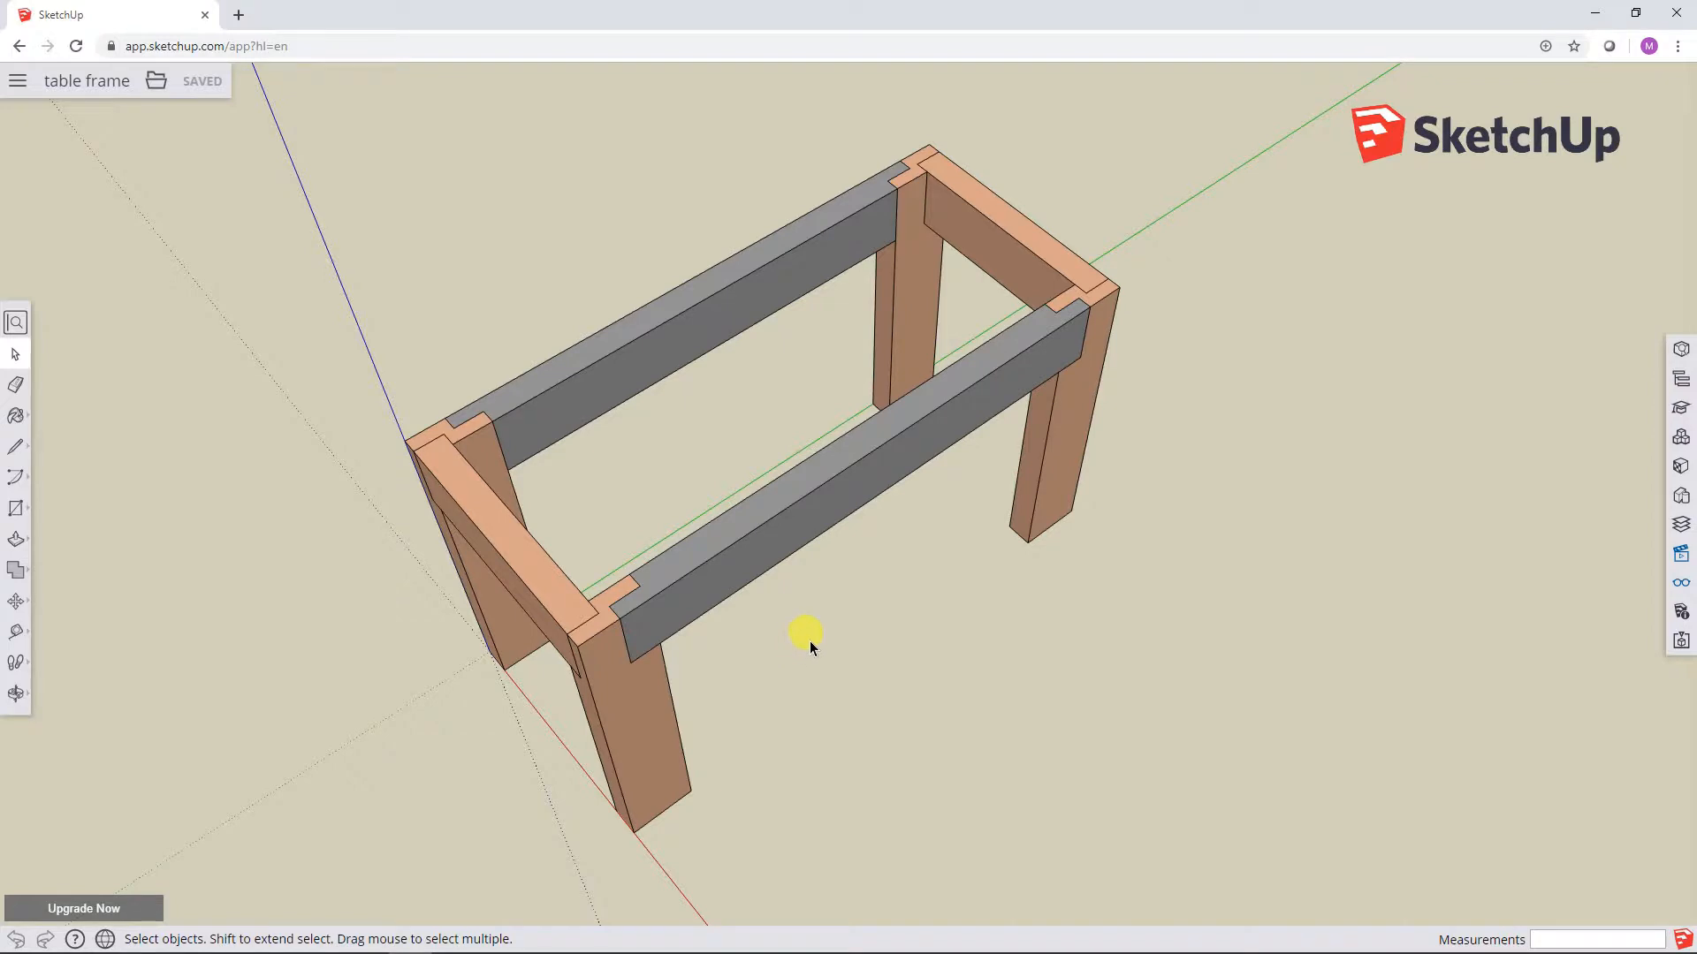
Step: Move the long front rail about 1' 3 15/16" straight out of its leg joints, away from the table frame
middle_click_drag(807, 635, 807, 542)
left_click(777, 507)
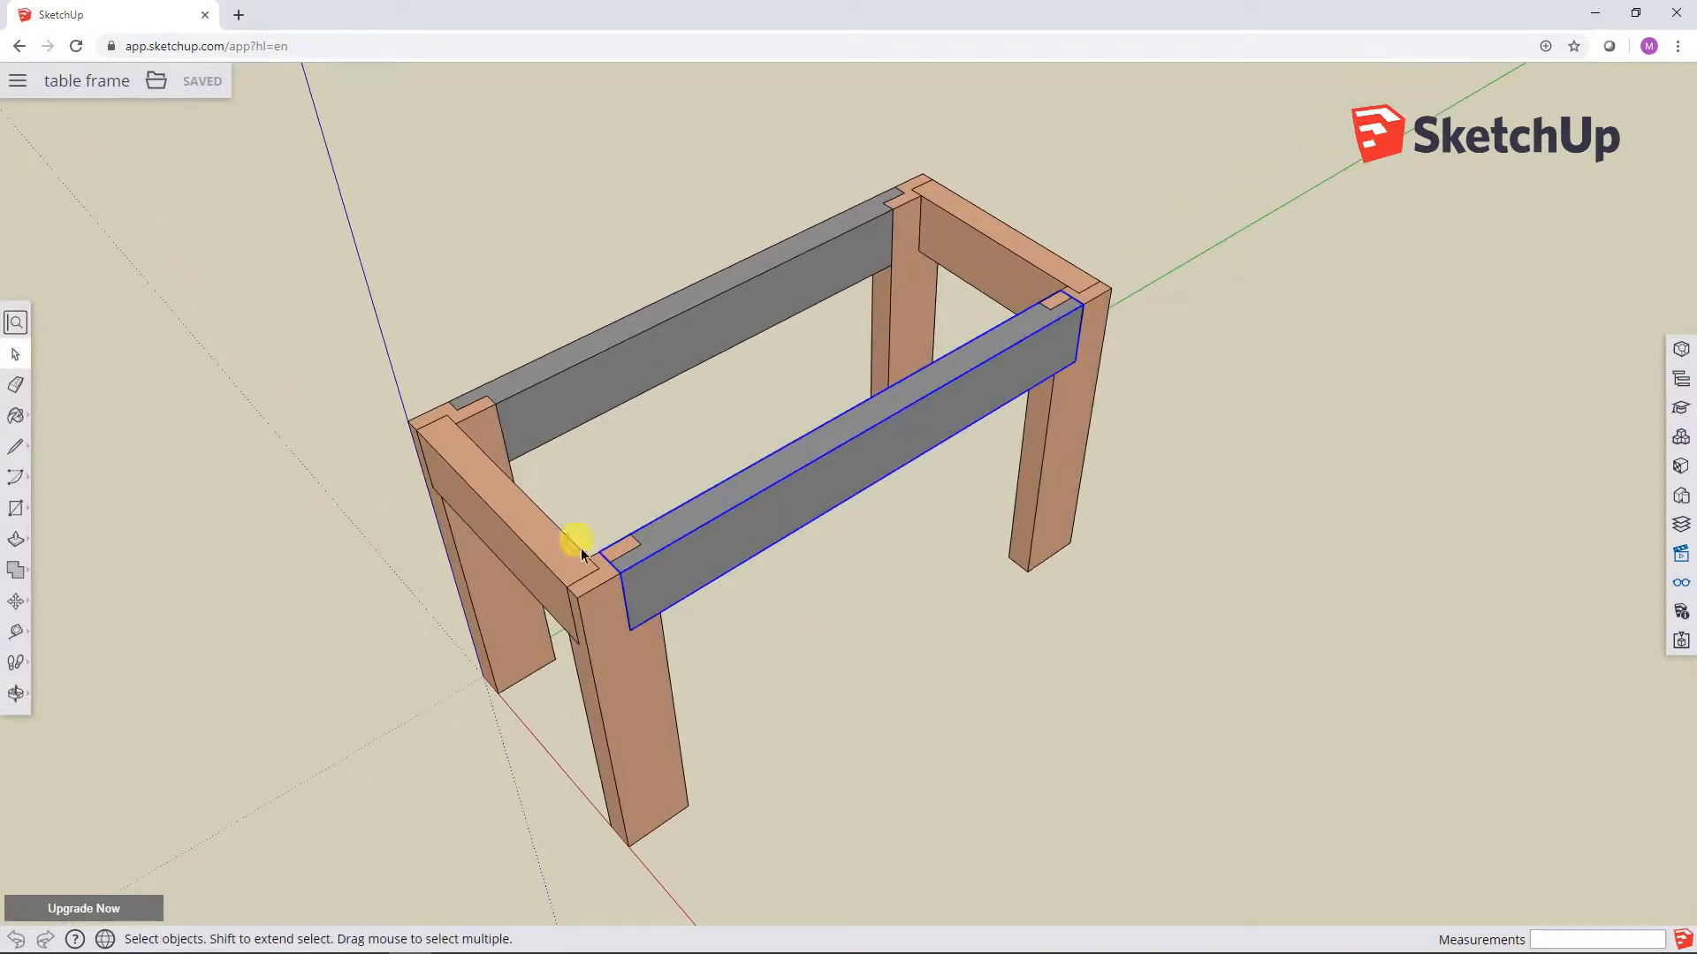
left_click(18, 601)
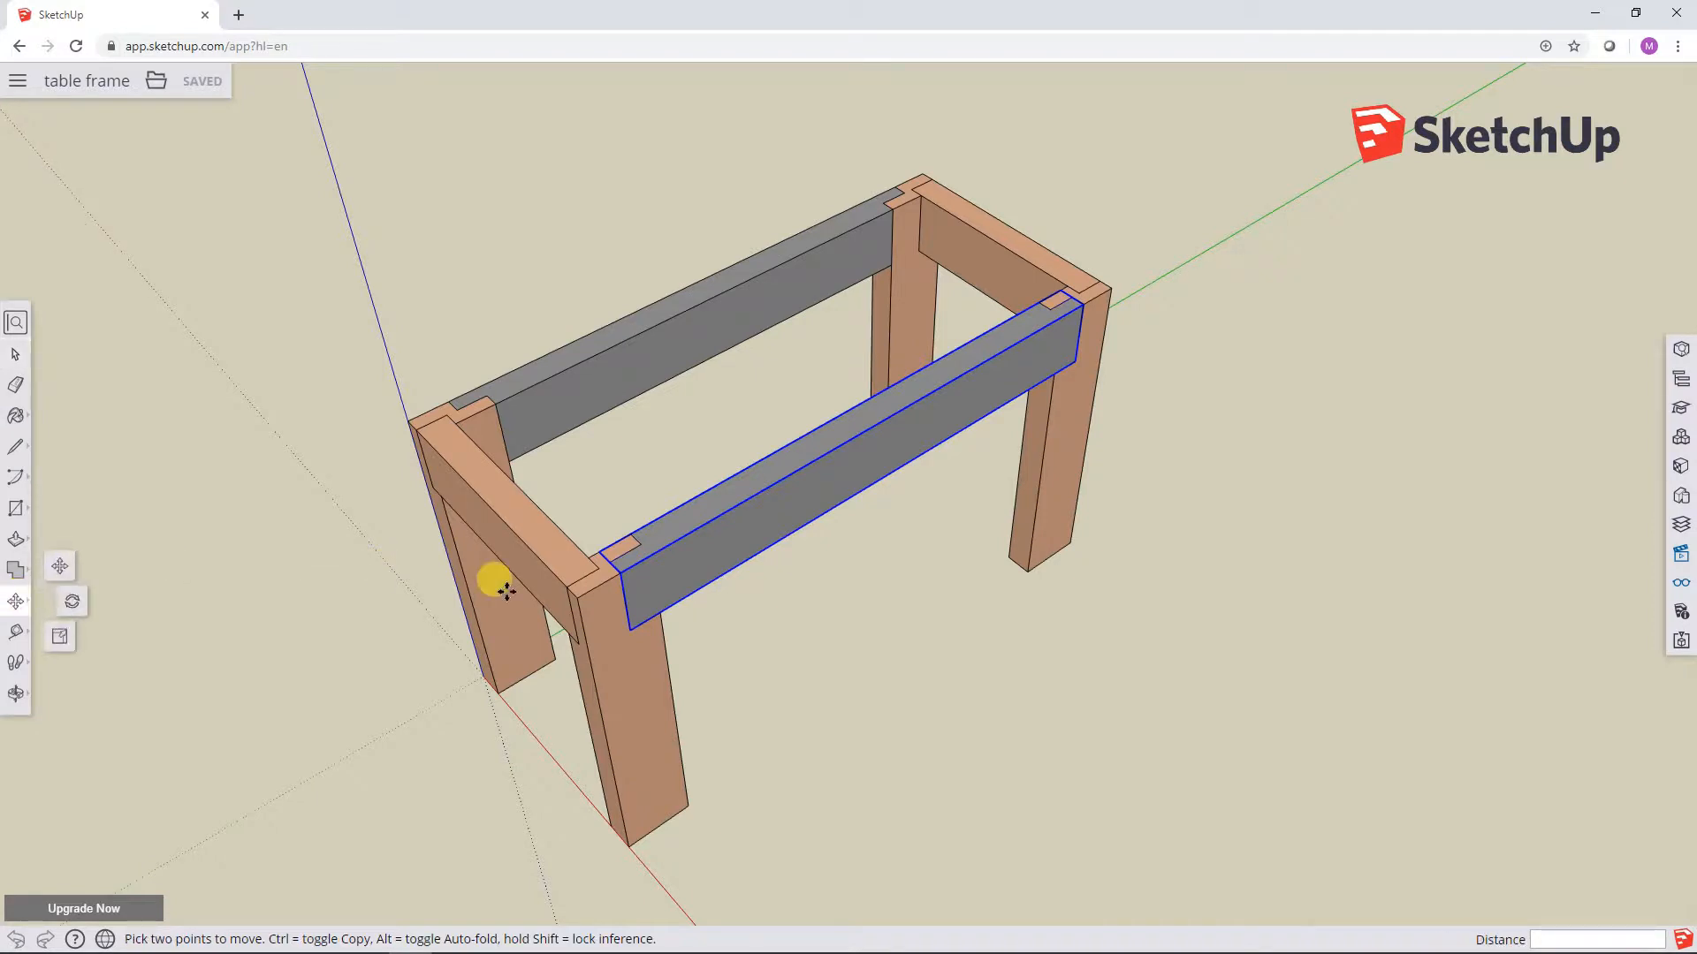
left_click(631, 629)
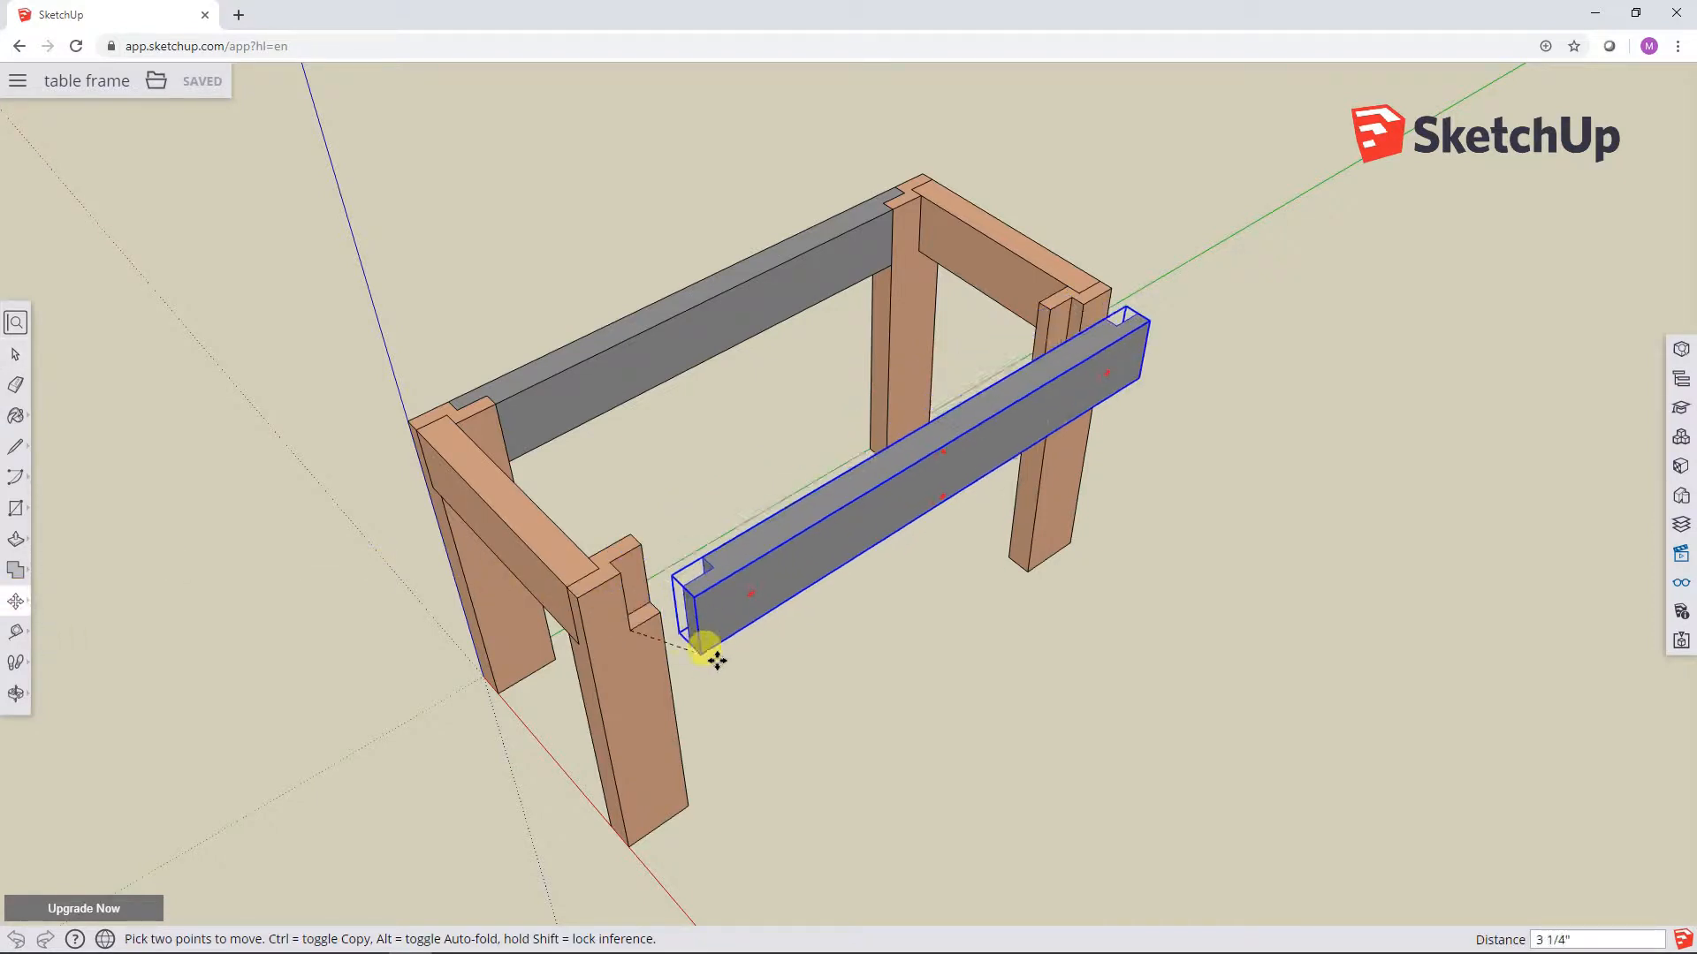
left_click(982, 774)
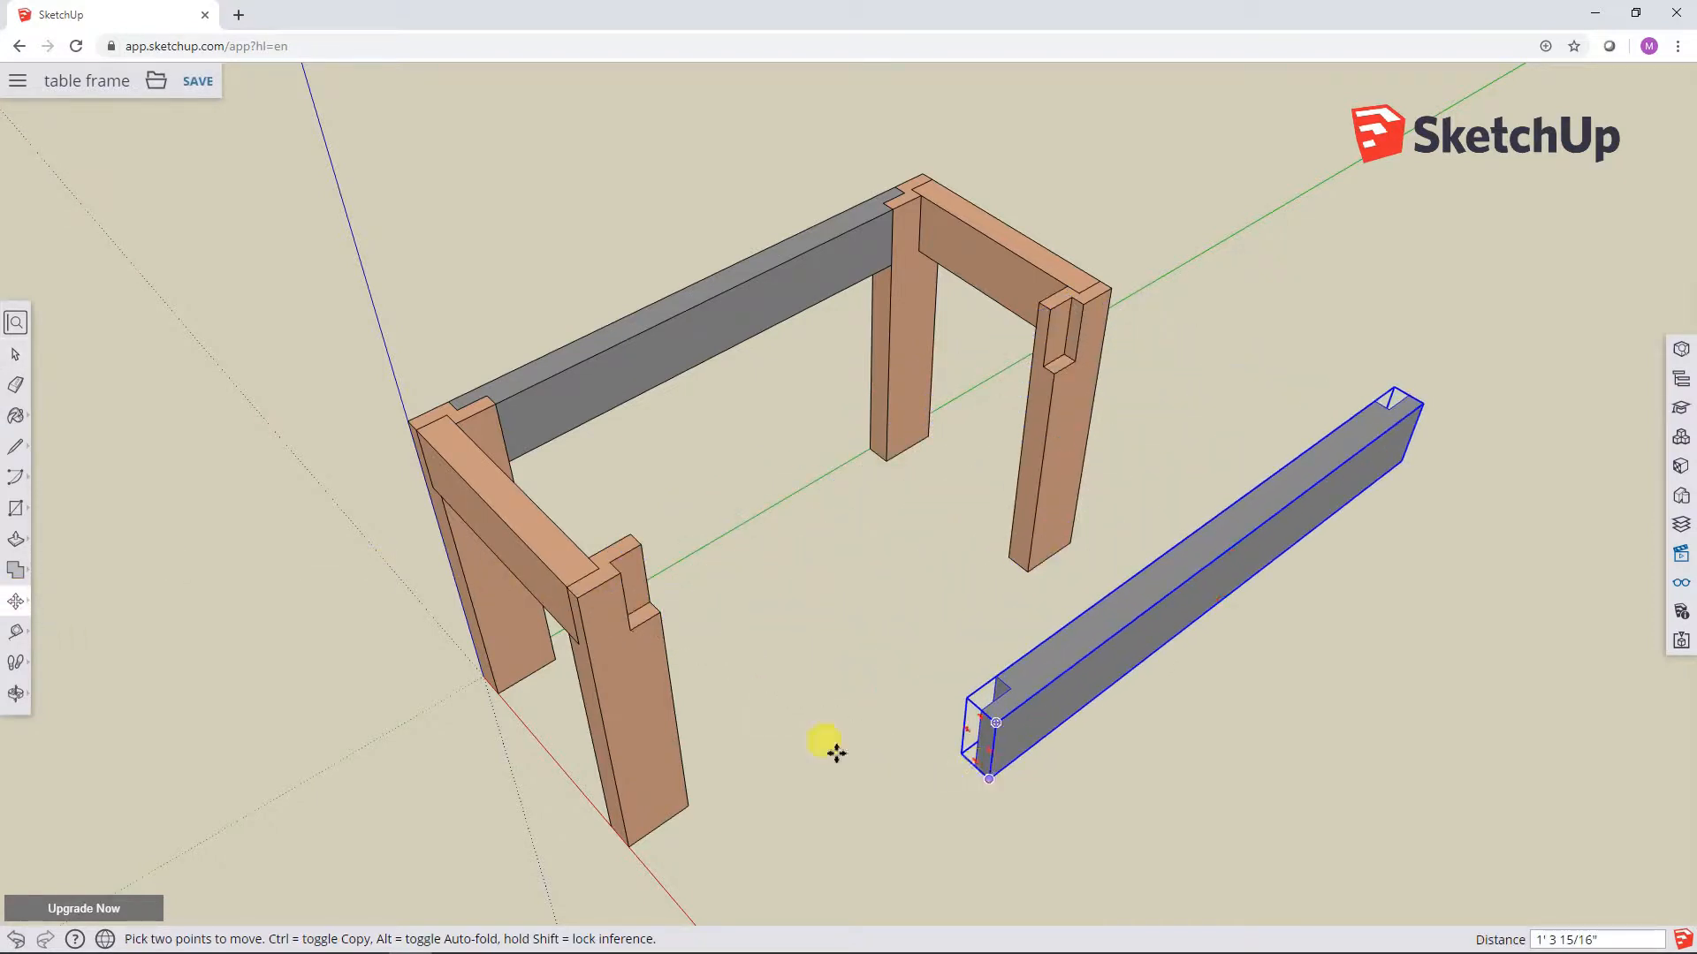
left_click(623, 680)
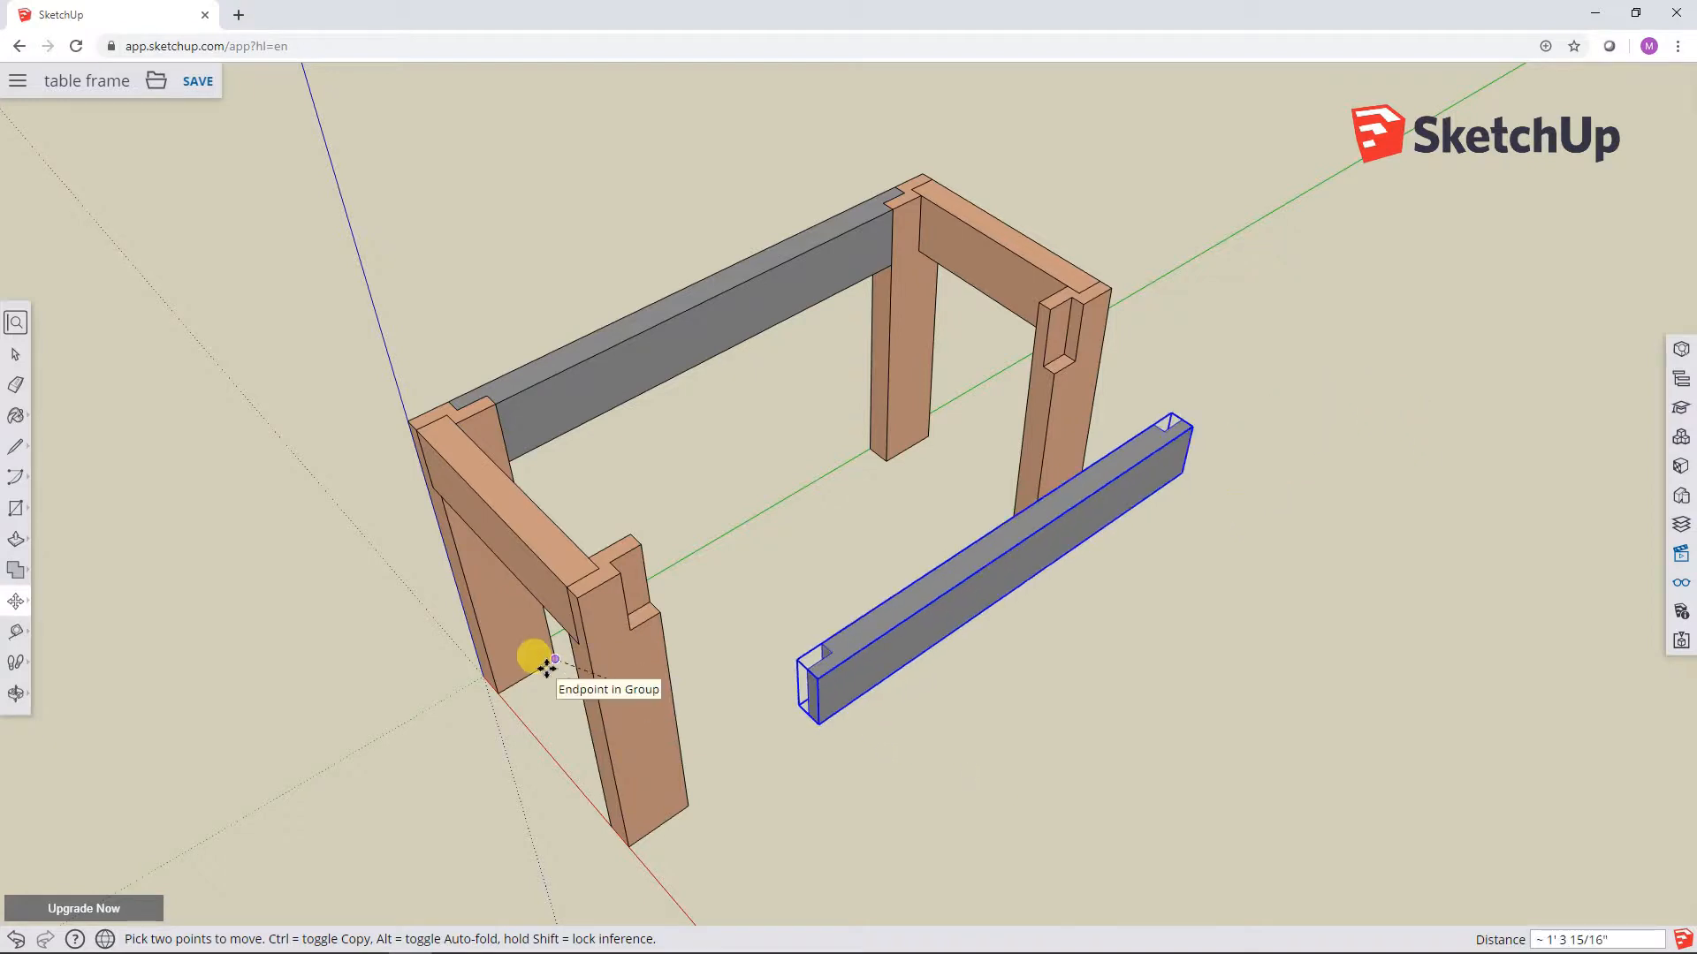
key("Escape")
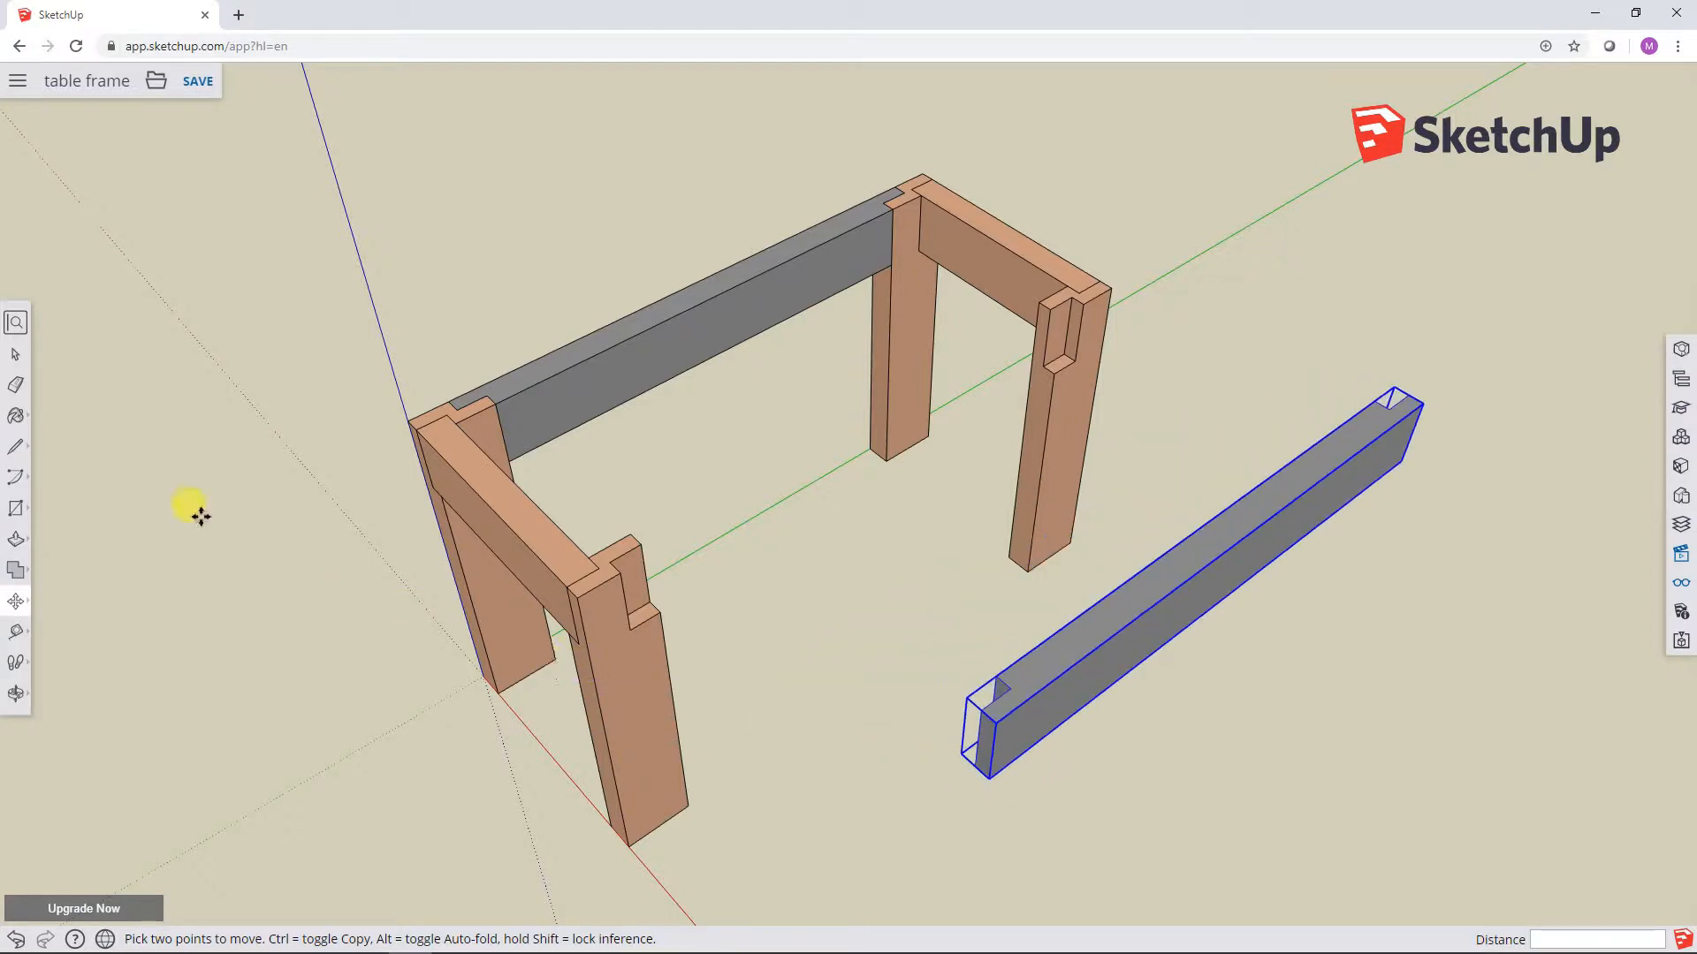
left_click(15, 355)
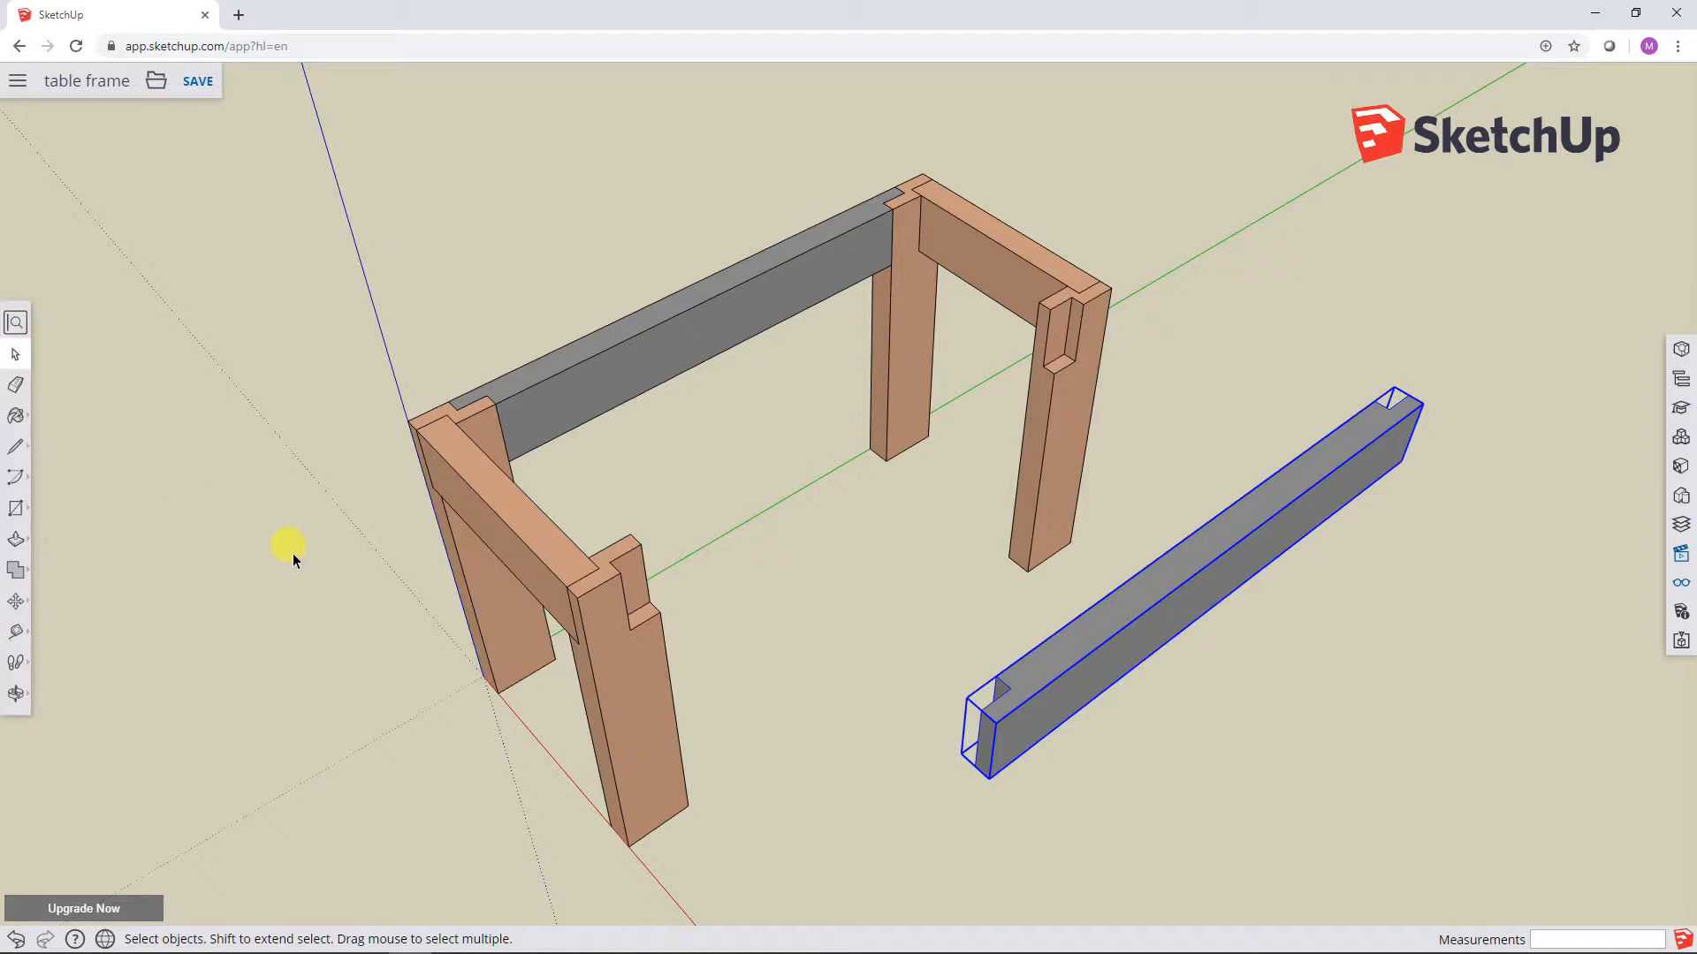
Step: Explode the group of the end frame at the origin into its two legs and short rail
left_click(629, 698)
key("o")
left_click_drag(623, 697, 901, 613)
key("space")
middle_click_drag(868, 729, 886, 478)
left_click(966, 551)
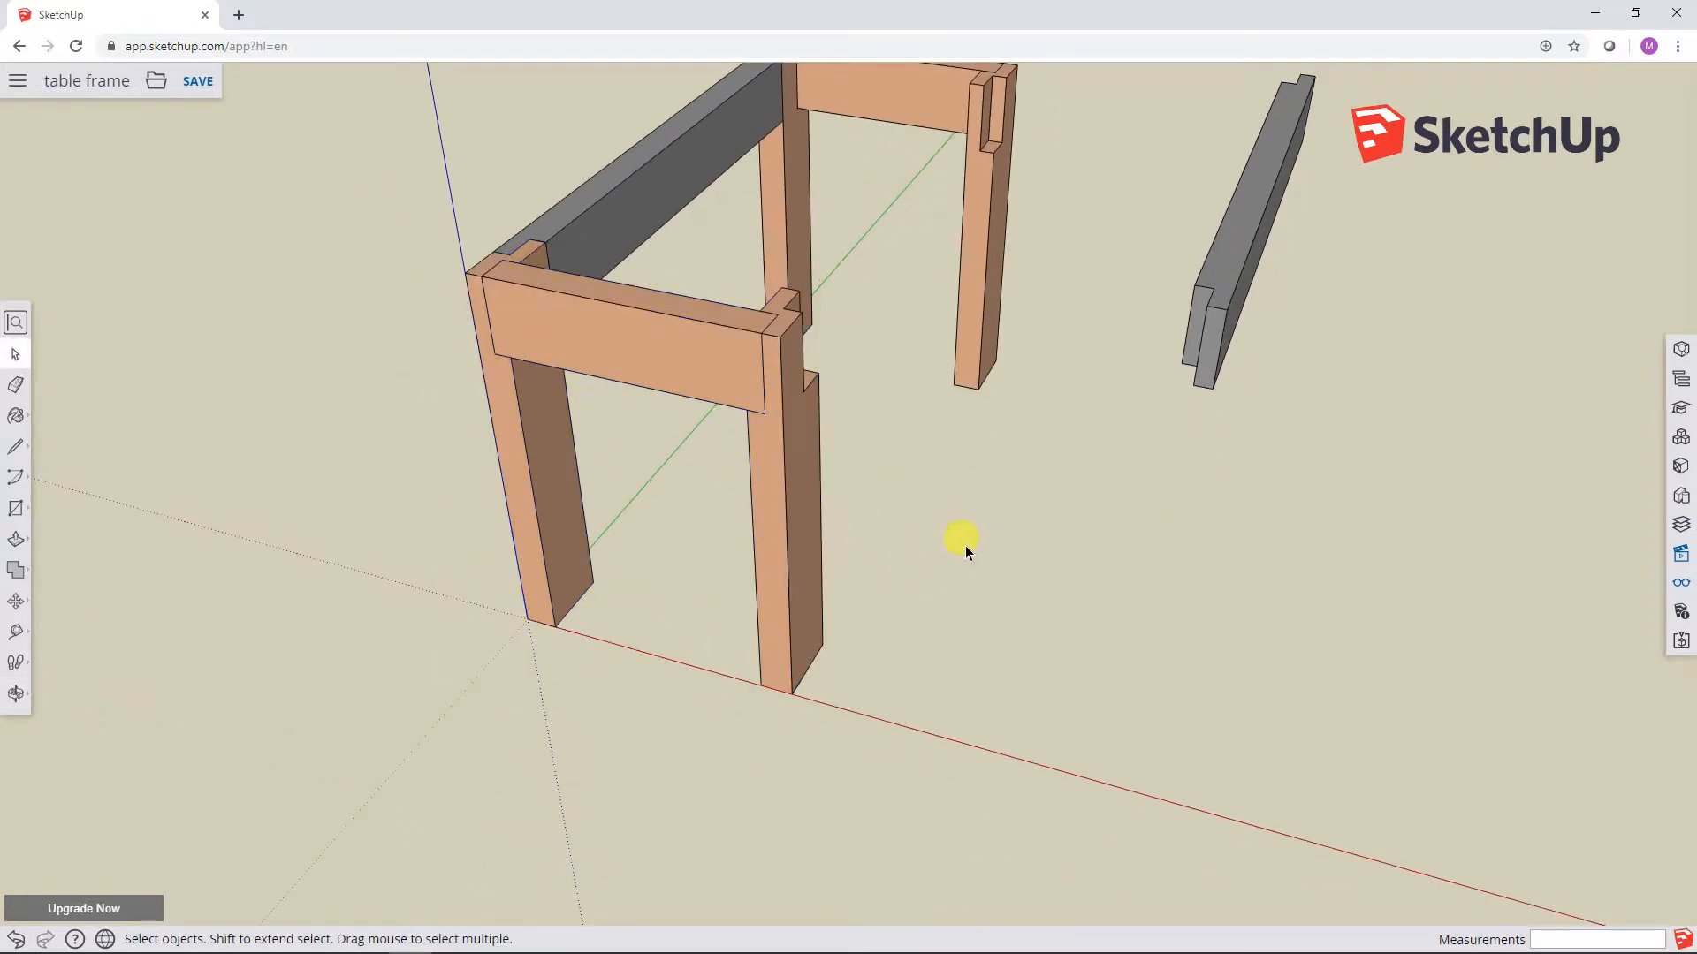
left_click(801, 497)
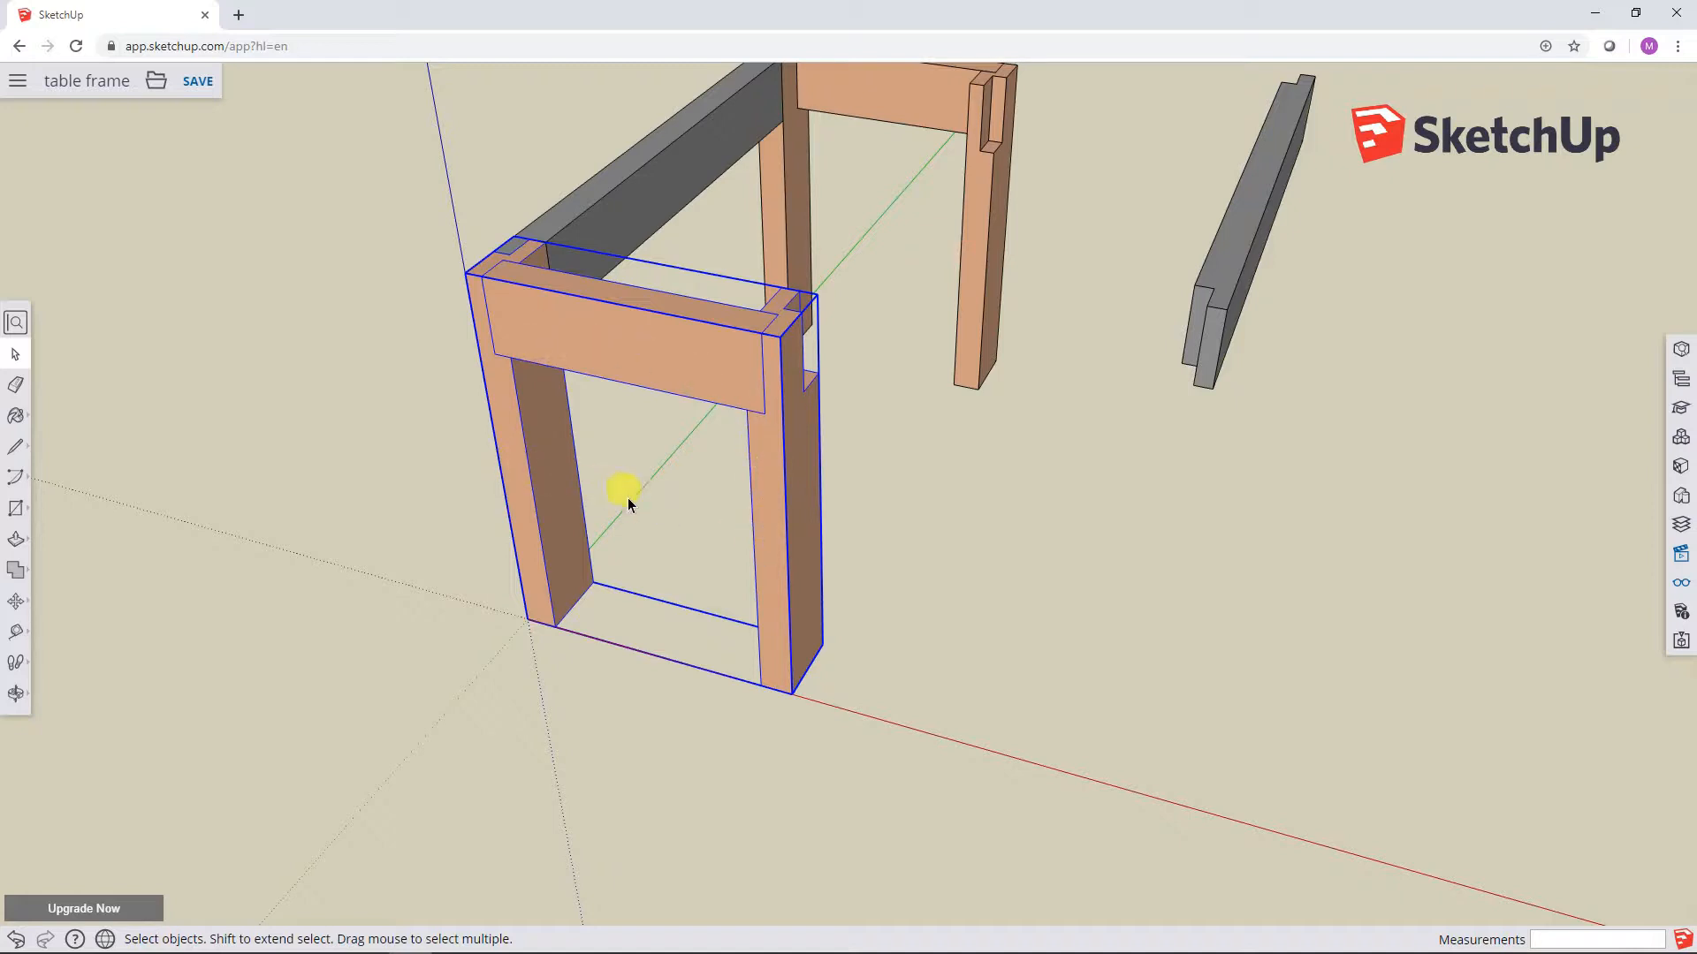
right_click(797, 533)
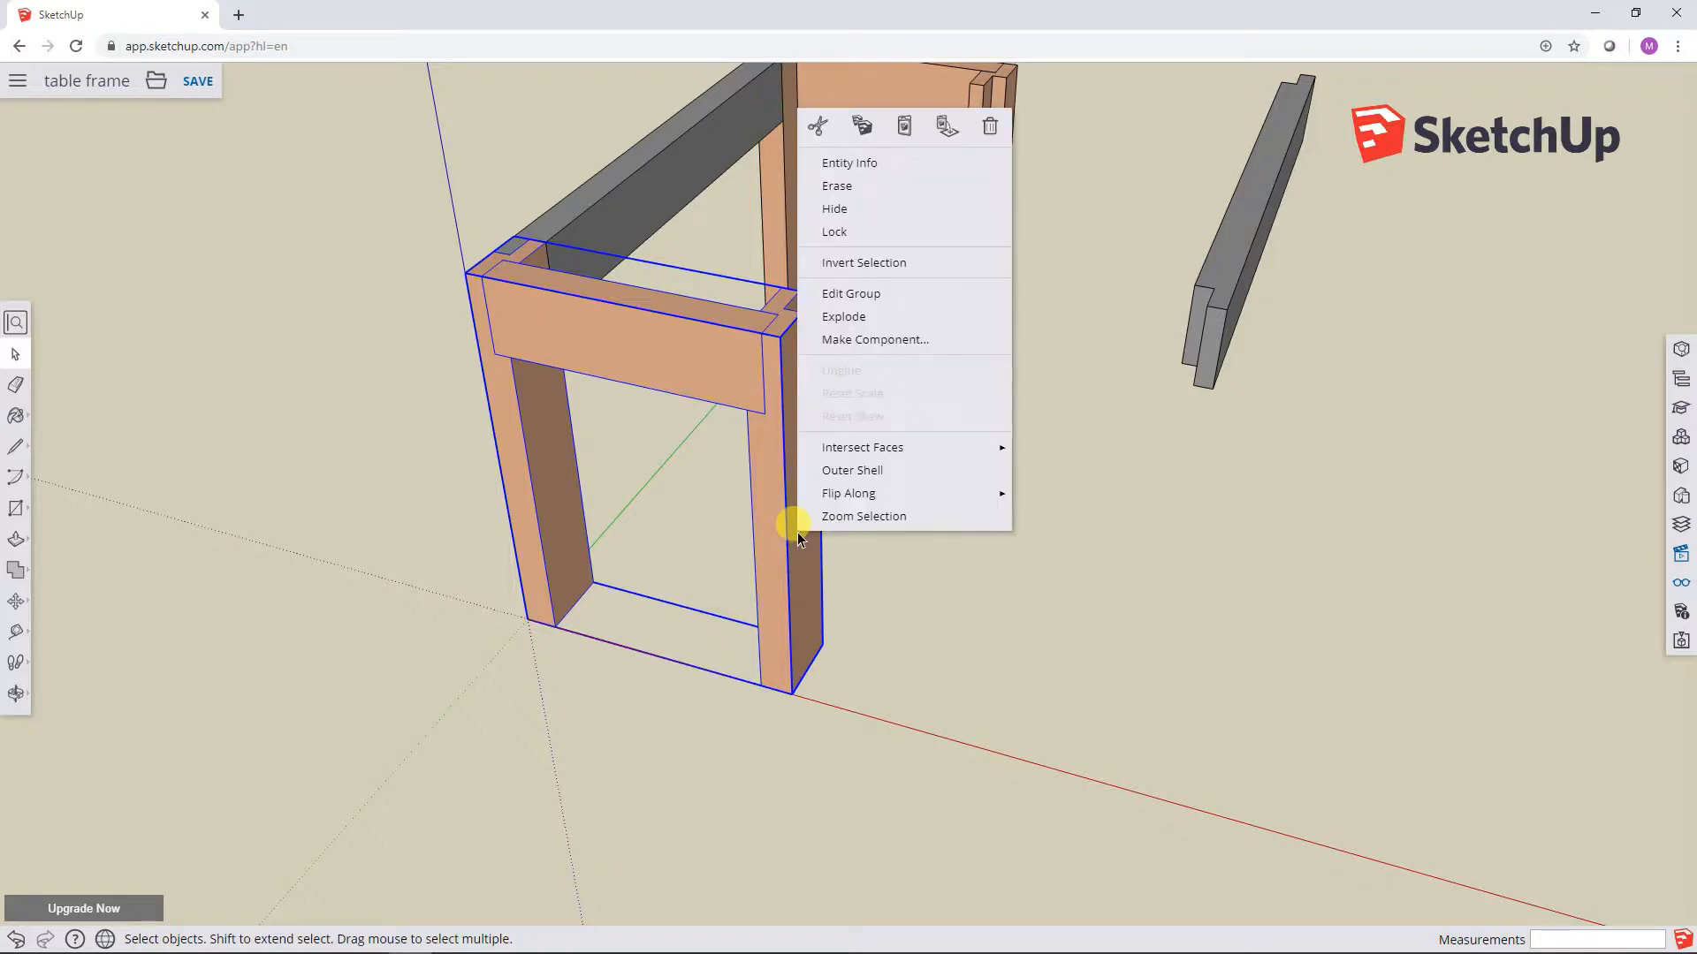
left_click(840, 315)
left_click(966, 526)
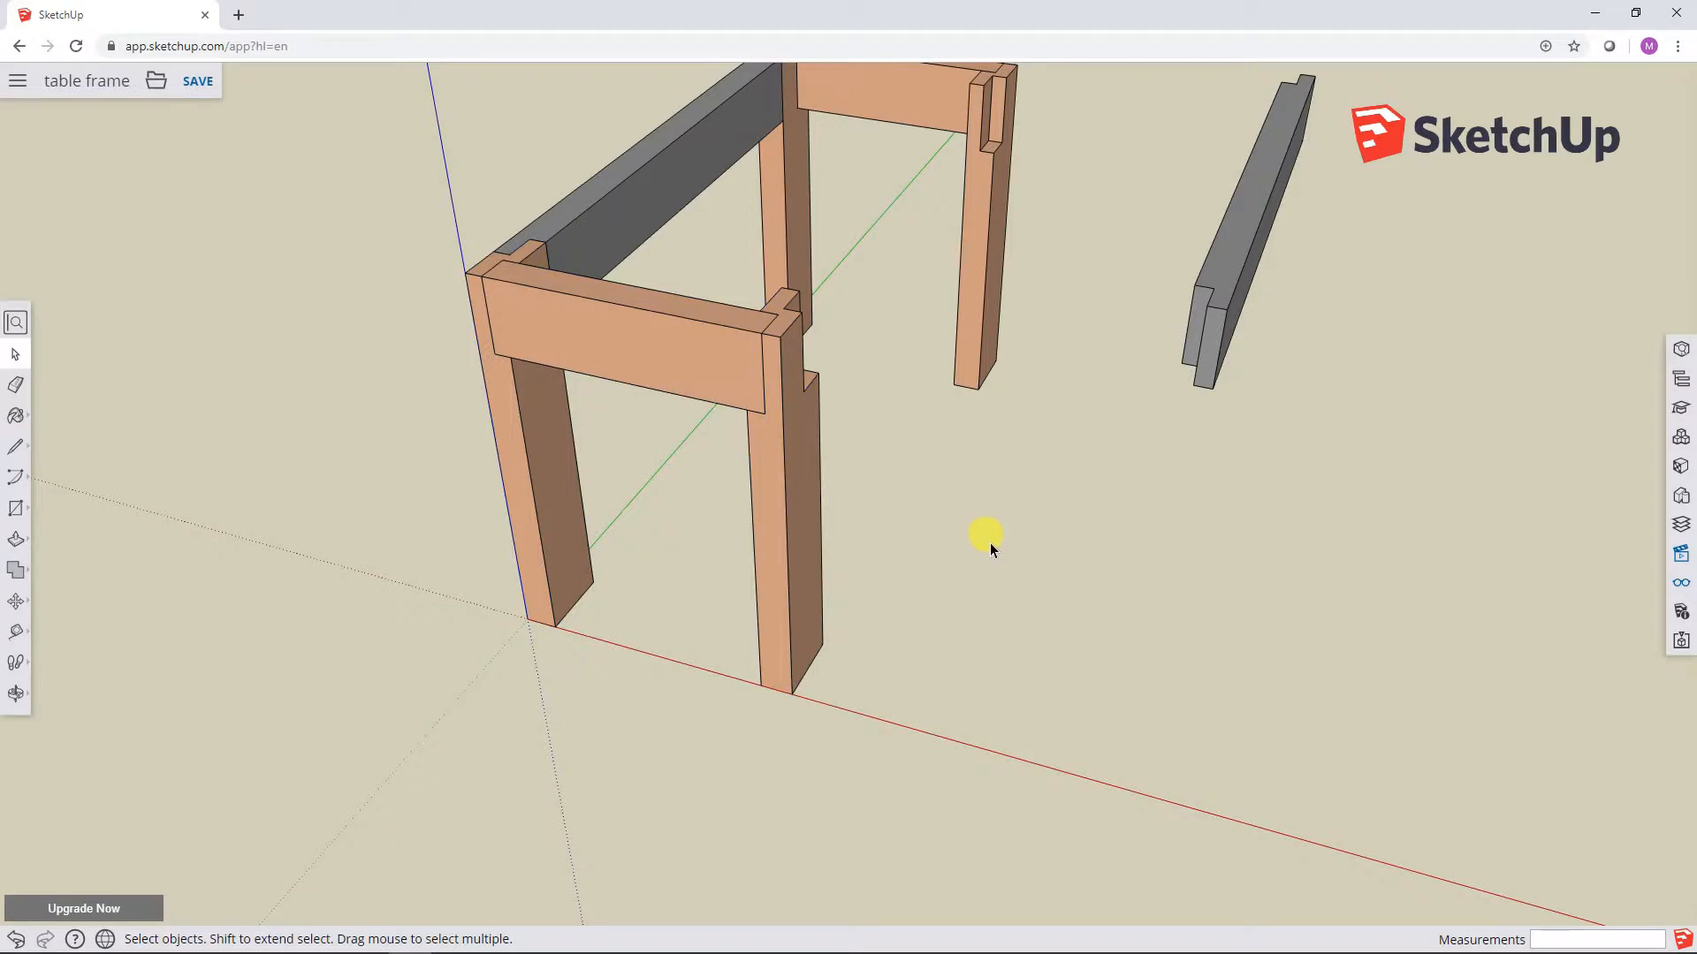
Step: Check that the two legs and the short rail of the exploded end frame can each be selected separately
left_click(808, 523)
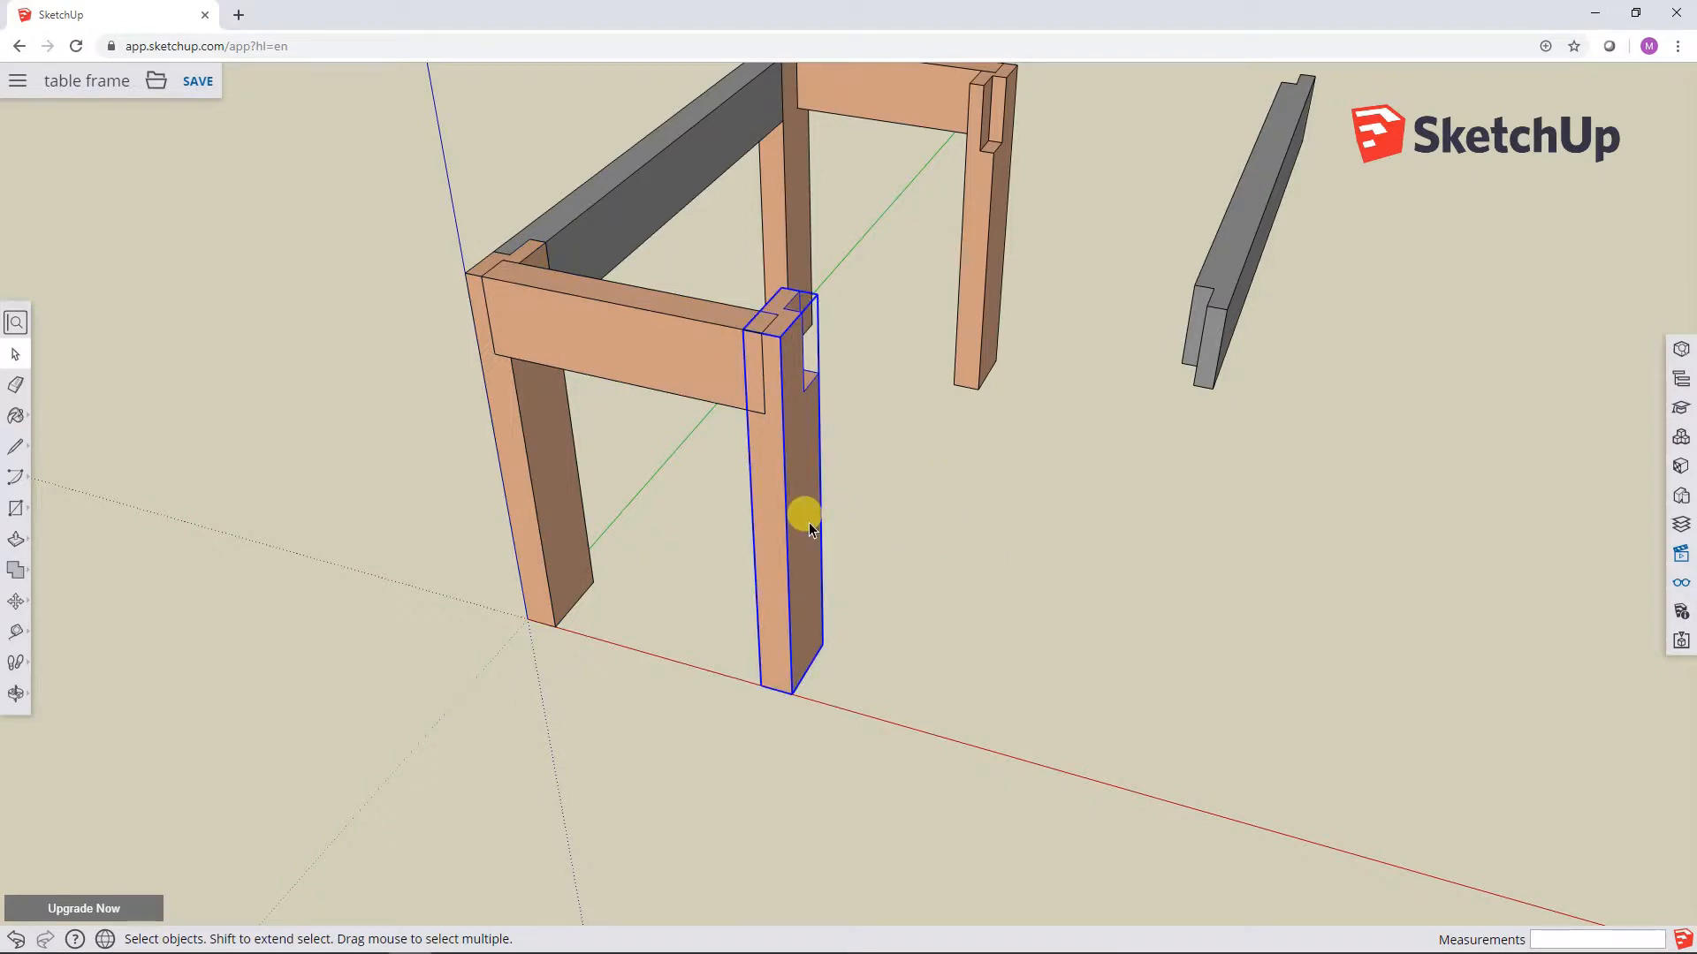
left_click(666, 338)
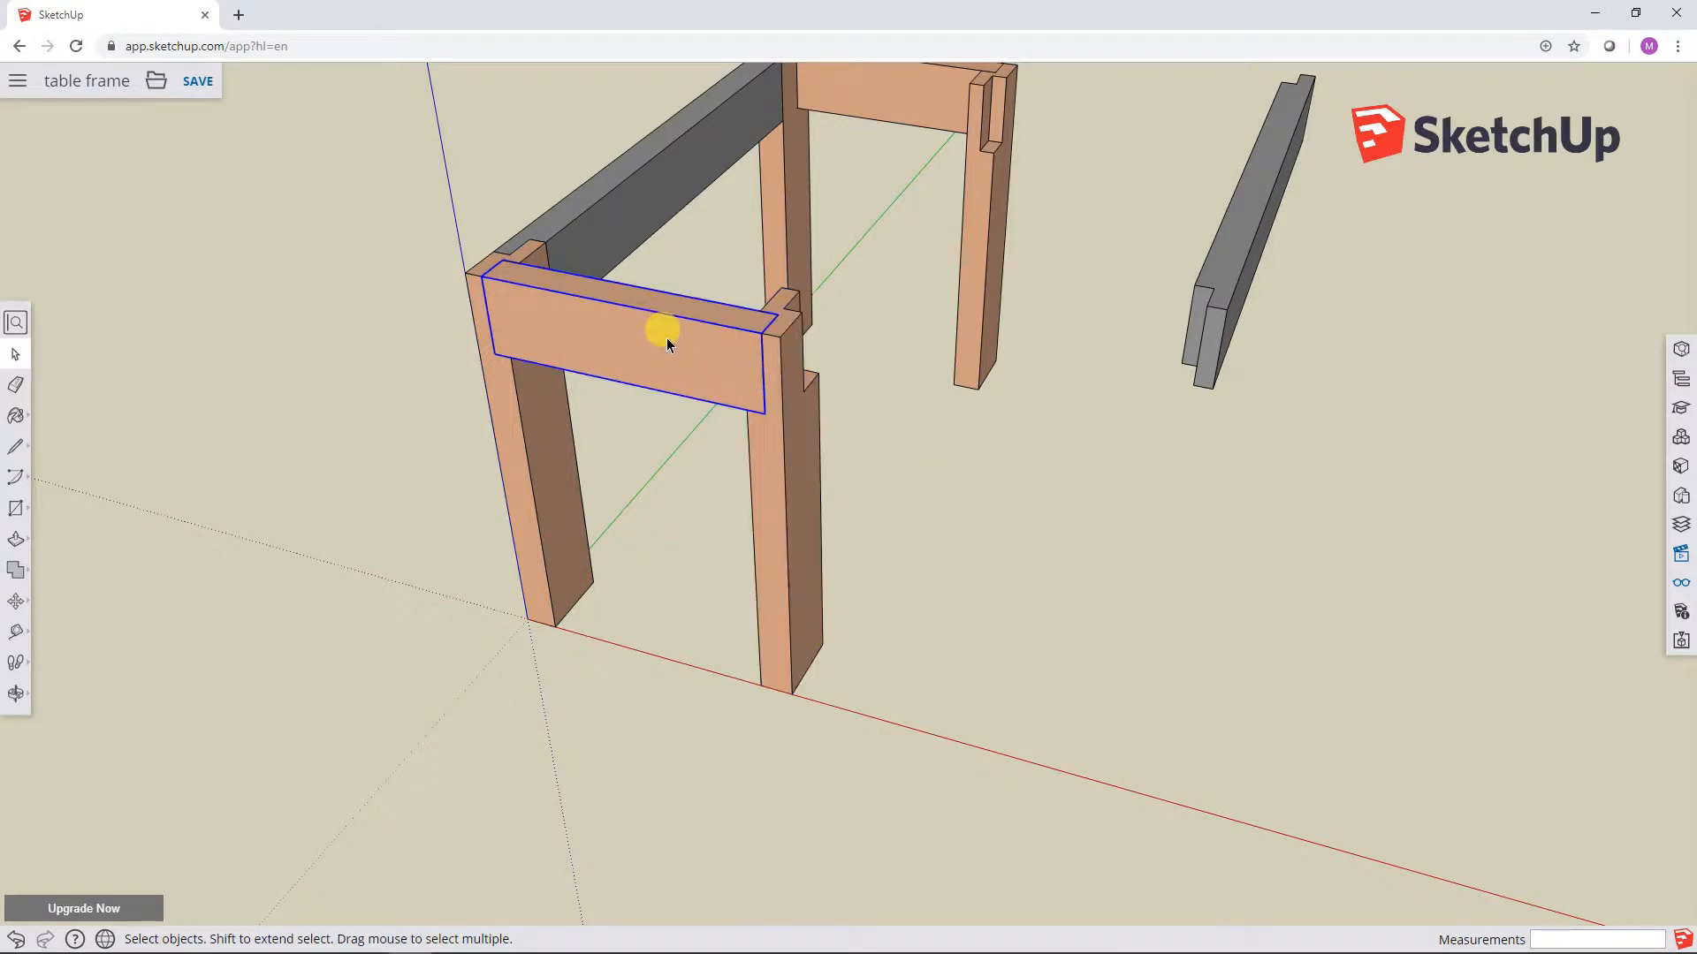
left_click(546, 448)
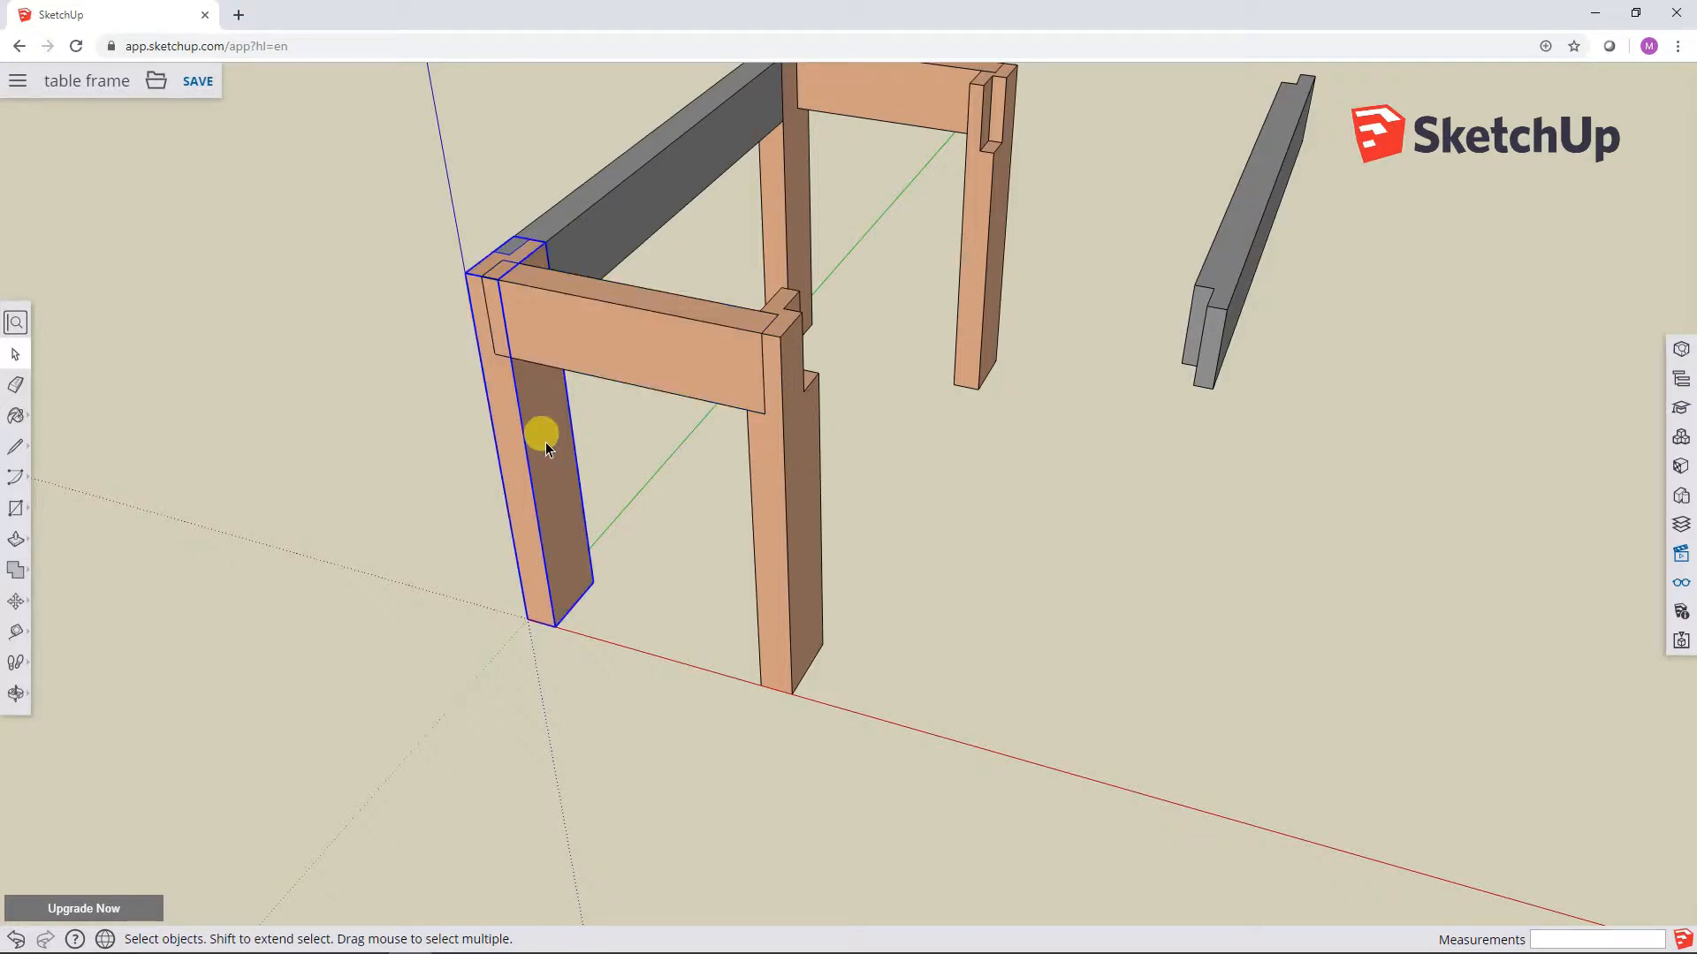
left_click(915, 491)
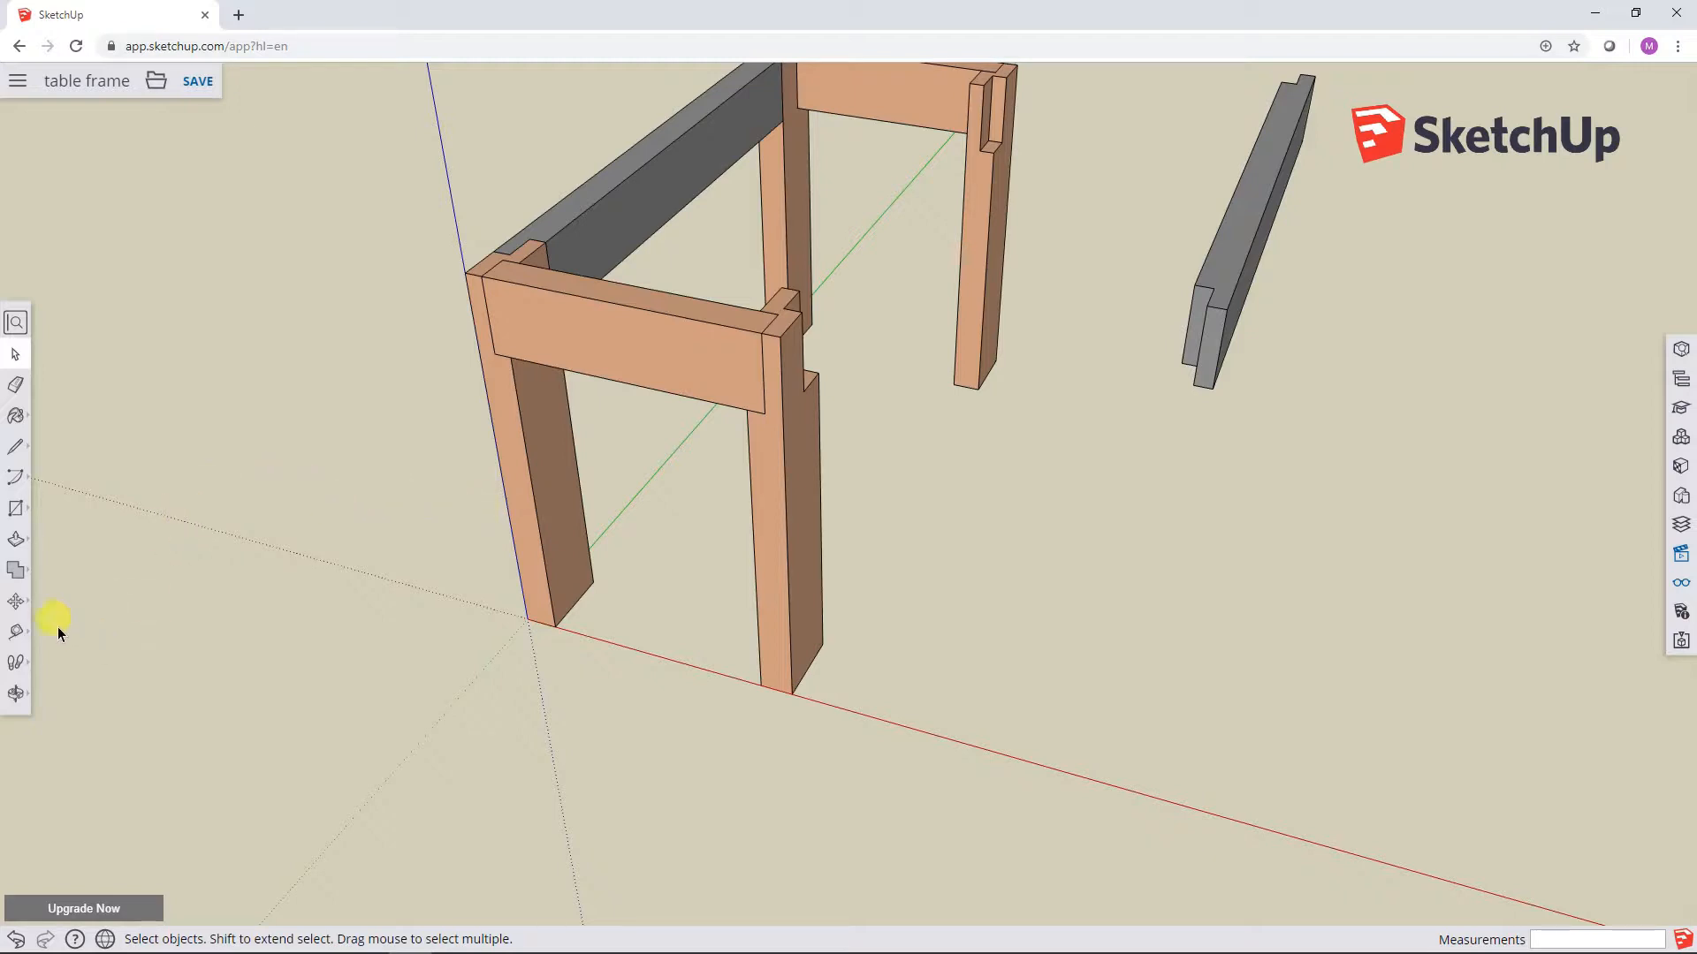
Step: Move the front leg of the exploded end frame about 11 7/16" along the red axis, out of the short rail's joint
left_click(16, 600)
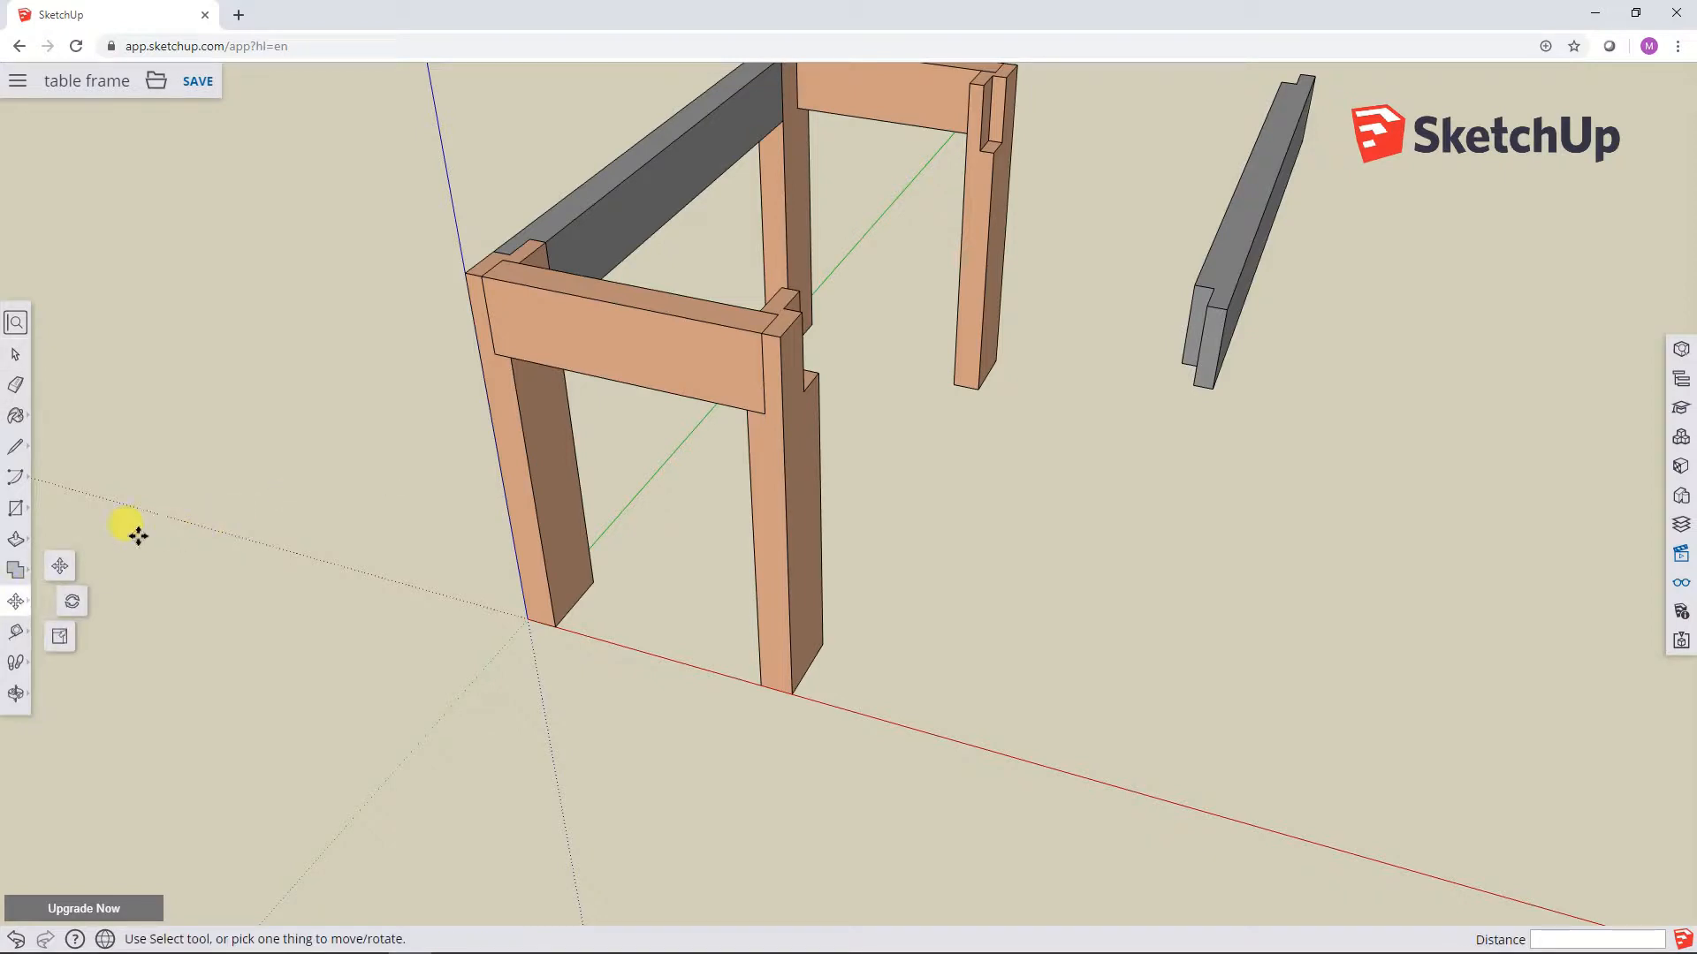
left_click(60, 567)
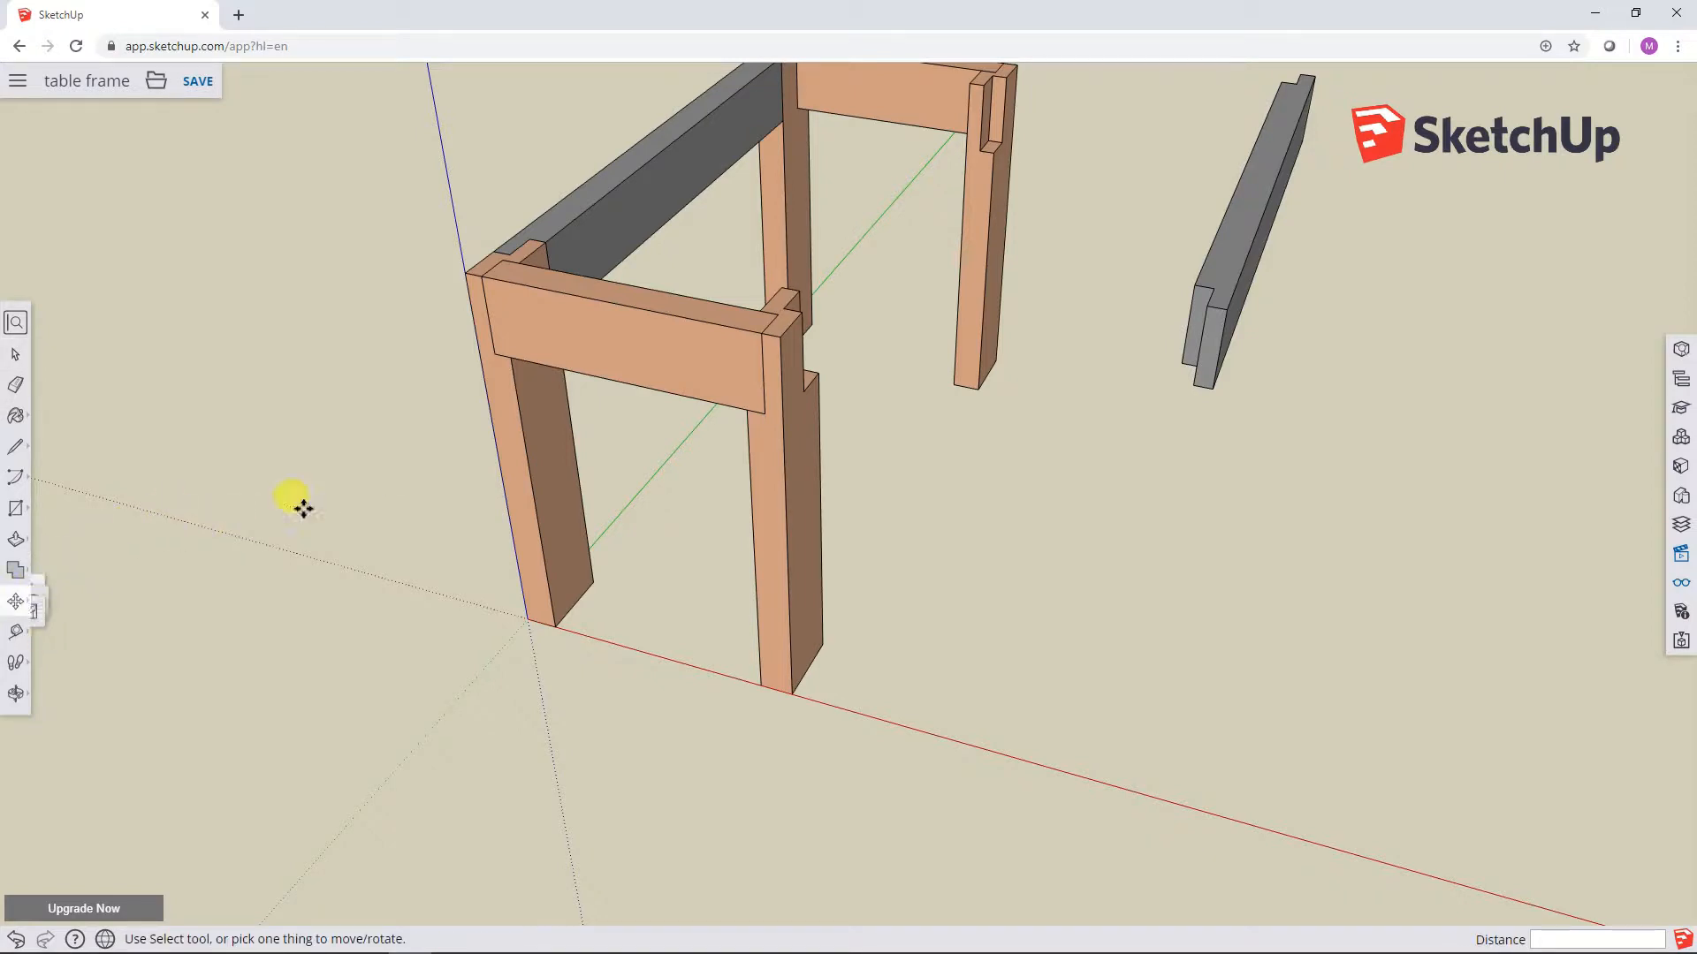
left_click(791, 344)
left_click(1069, 421)
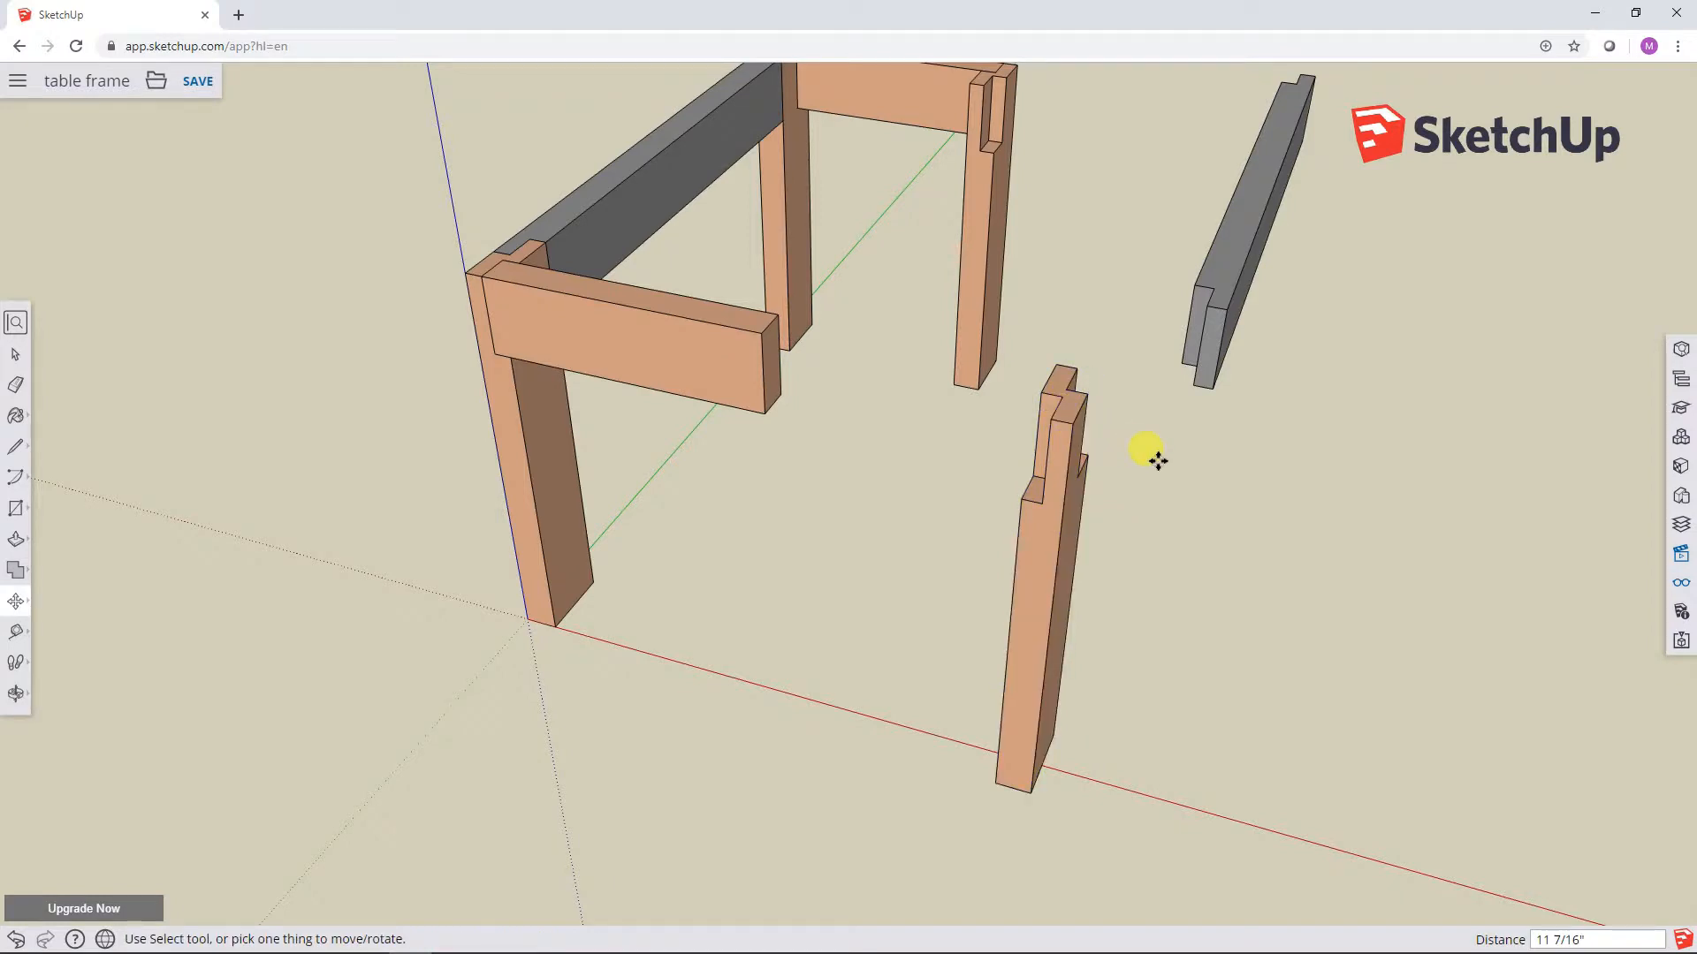
left_click(15, 353)
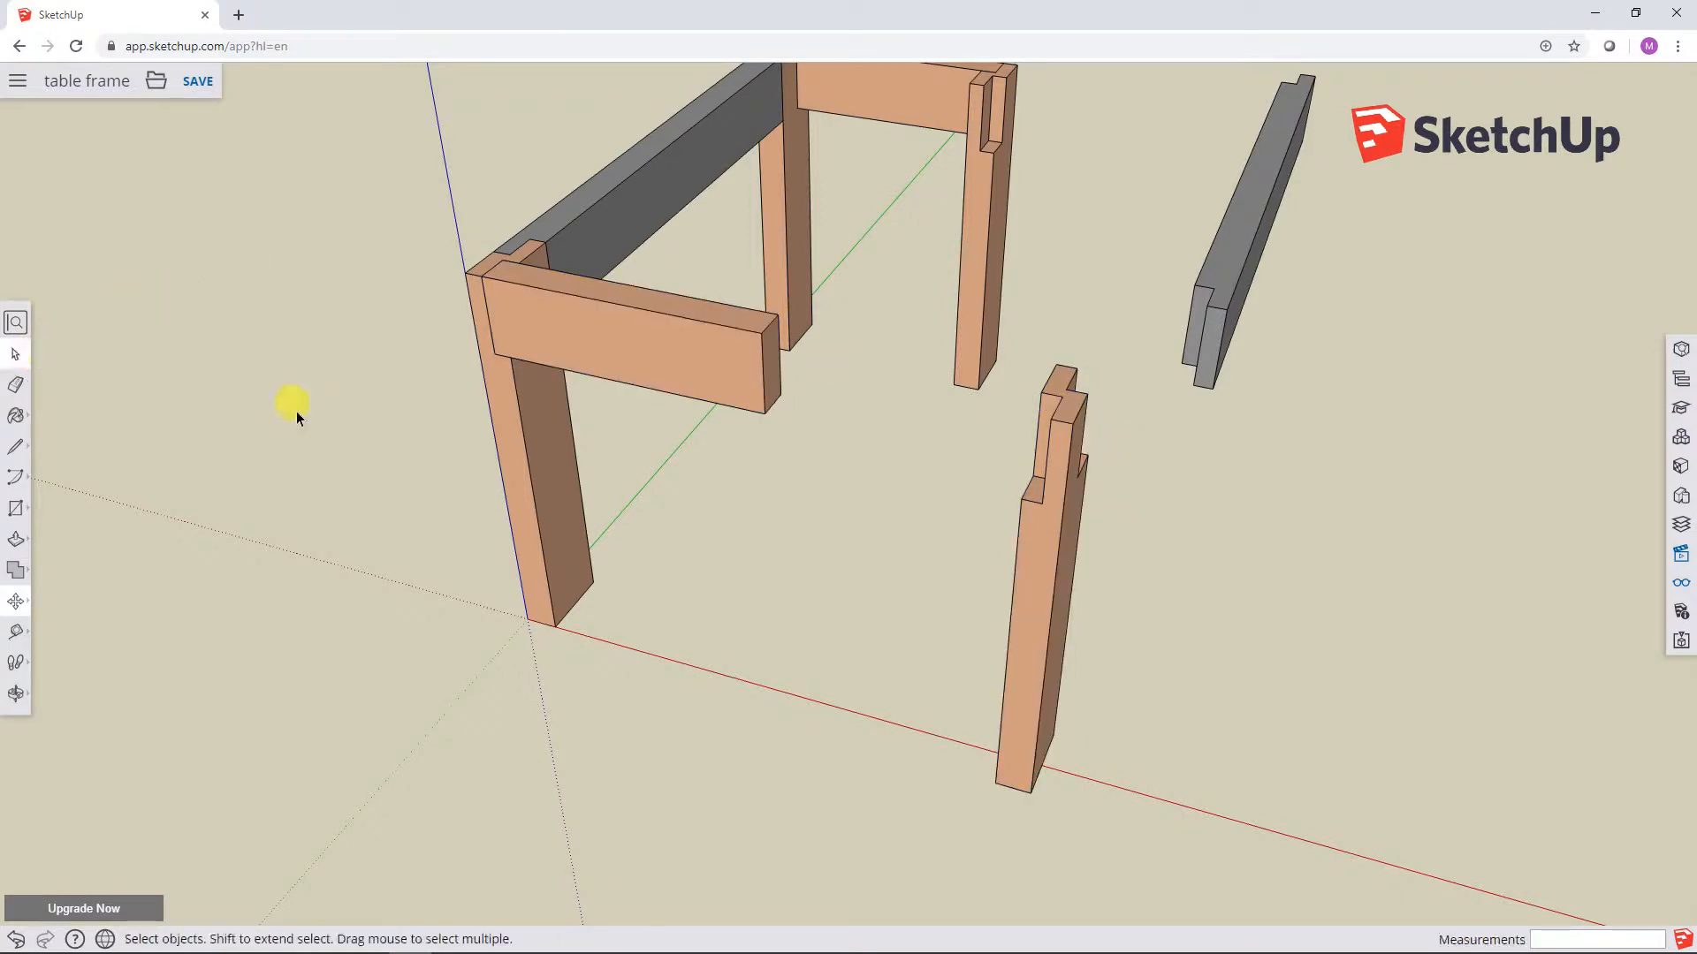
Step: Switch to the Snipping Tool and capture a new snip of the detached leg, showing its notched top close up
middle_click_drag(1200, 505, 926, 765)
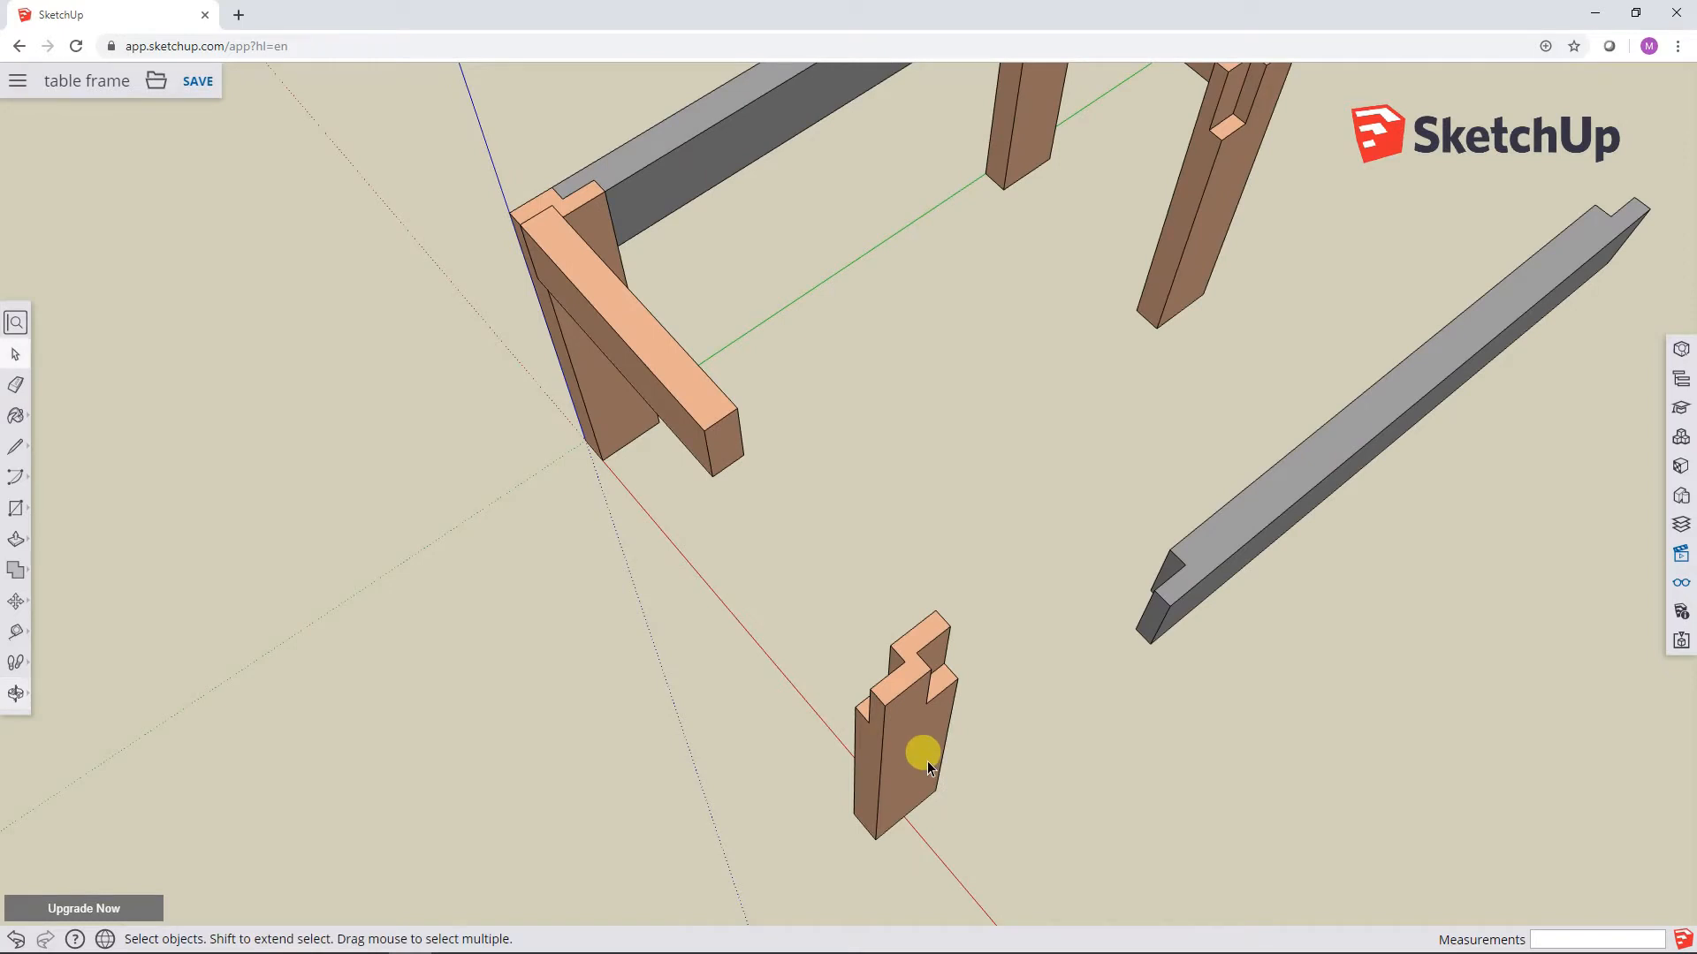
scroll(930, 756, "down", 3)
scroll(931, 752, "up", 5)
middle_click_drag(937, 757, 921, 583)
scroll(926, 581, "up", 2)
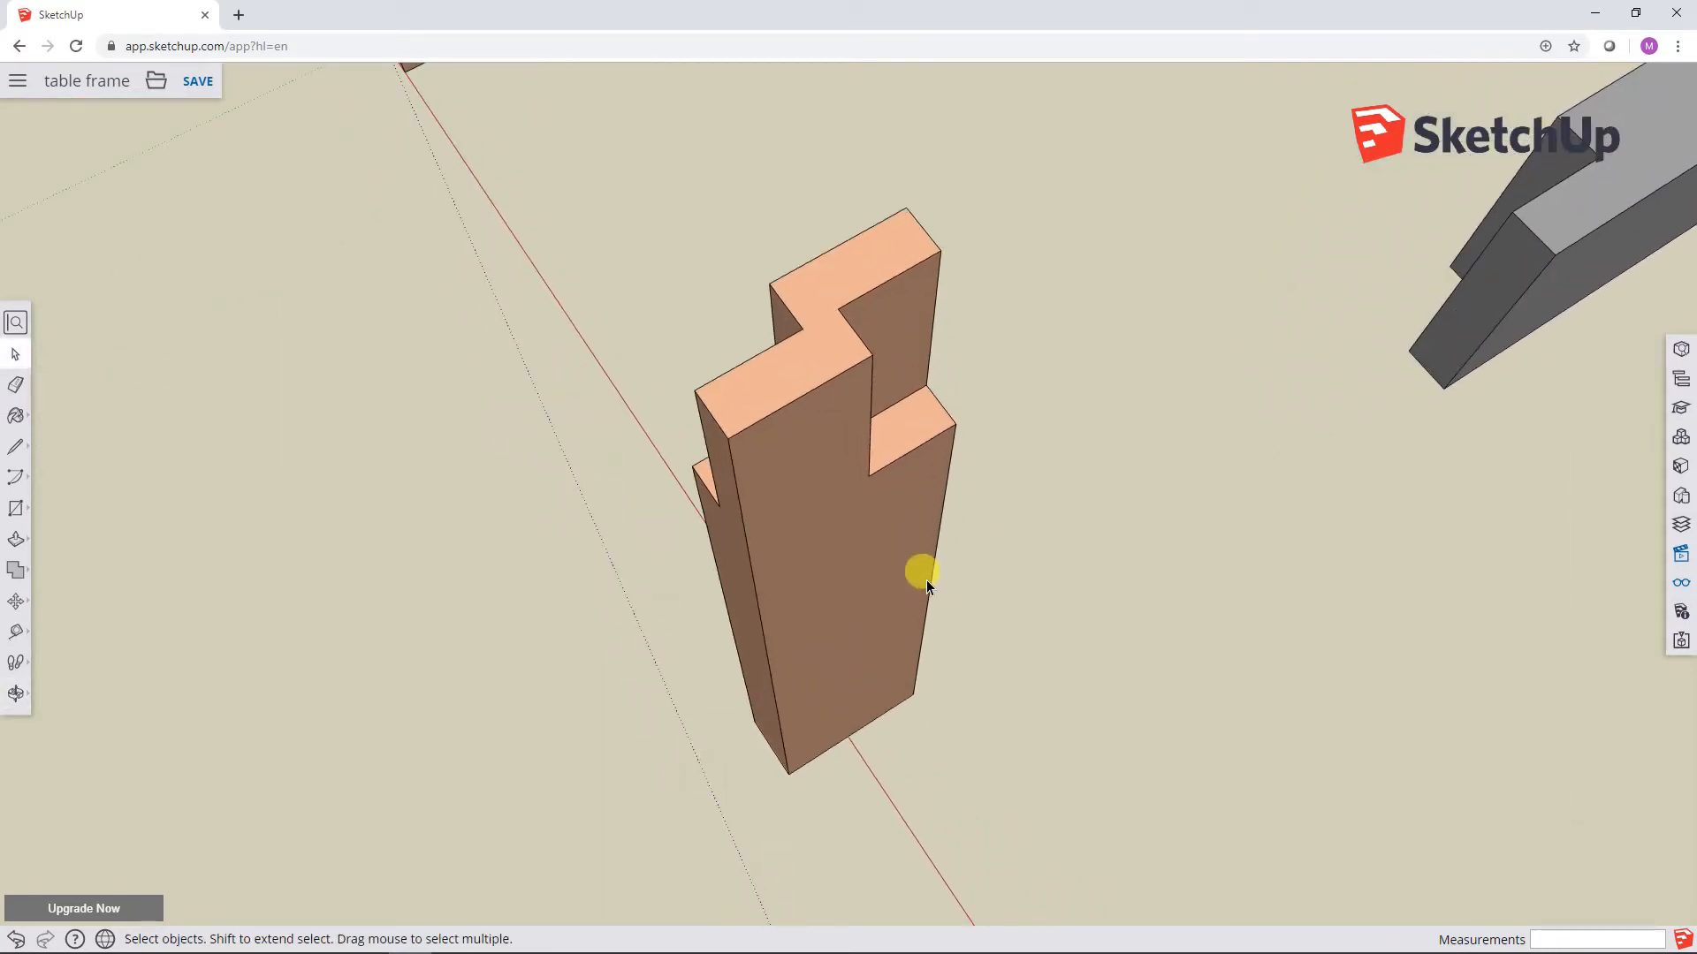
middle_click_drag(967, 518, 950, 574)
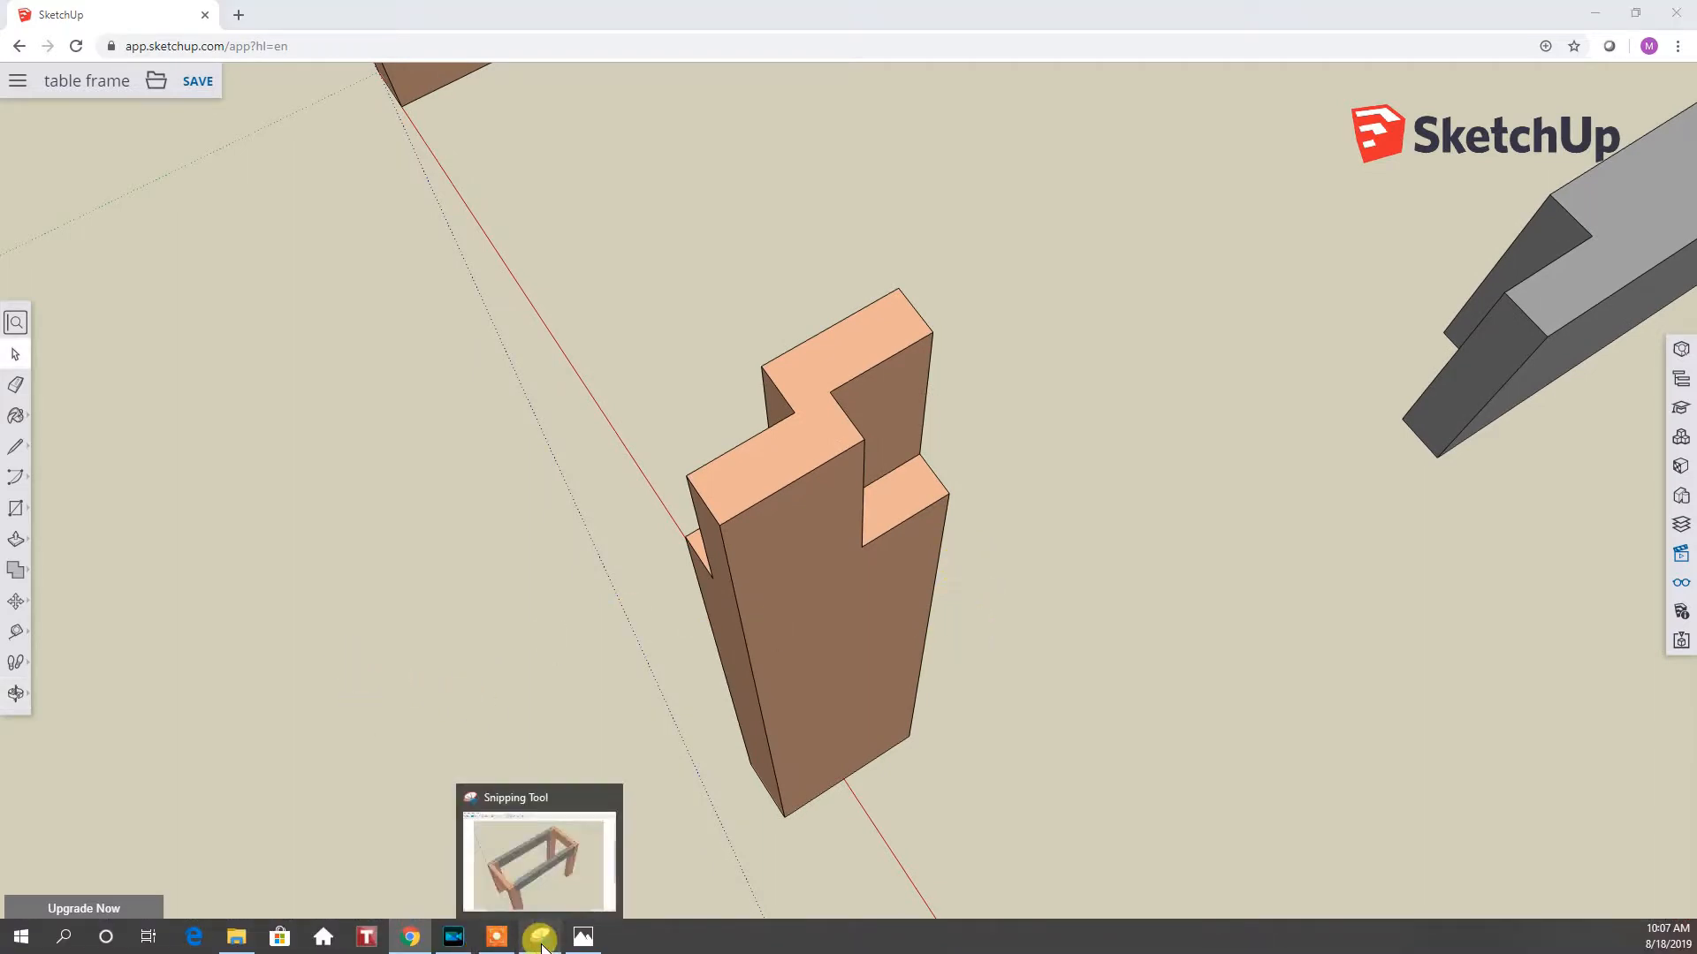
left_click(542, 942)
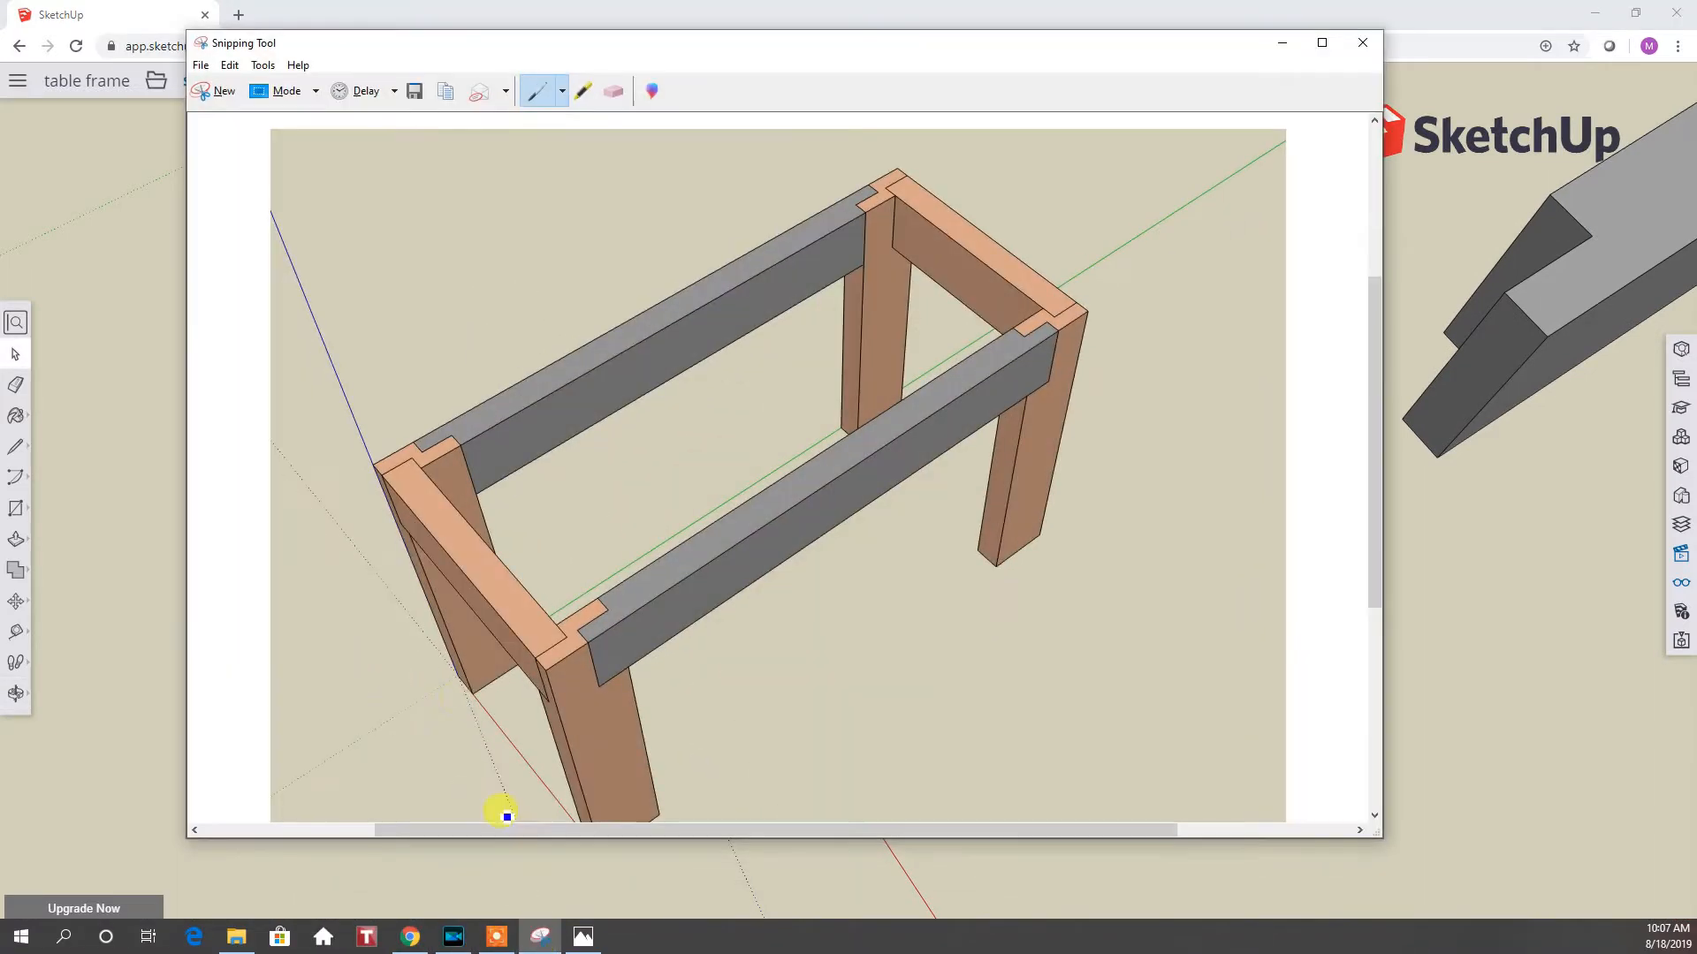
left_click(213, 89)
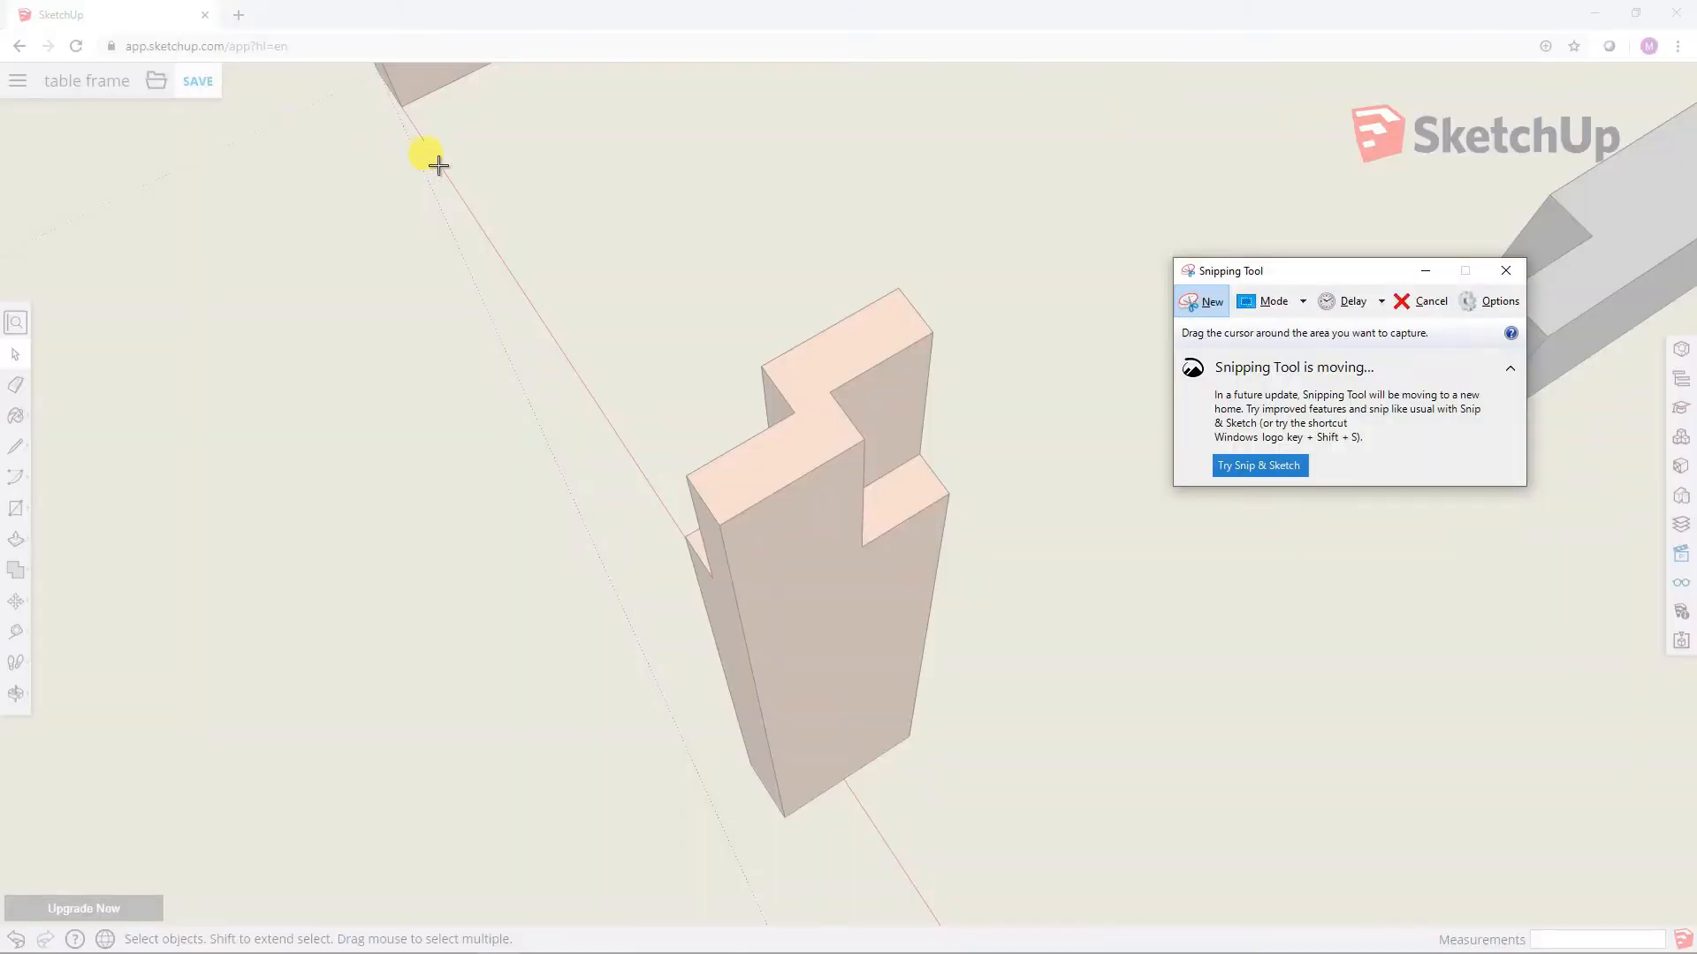
left_click_drag(487, 162, 1165, 896)
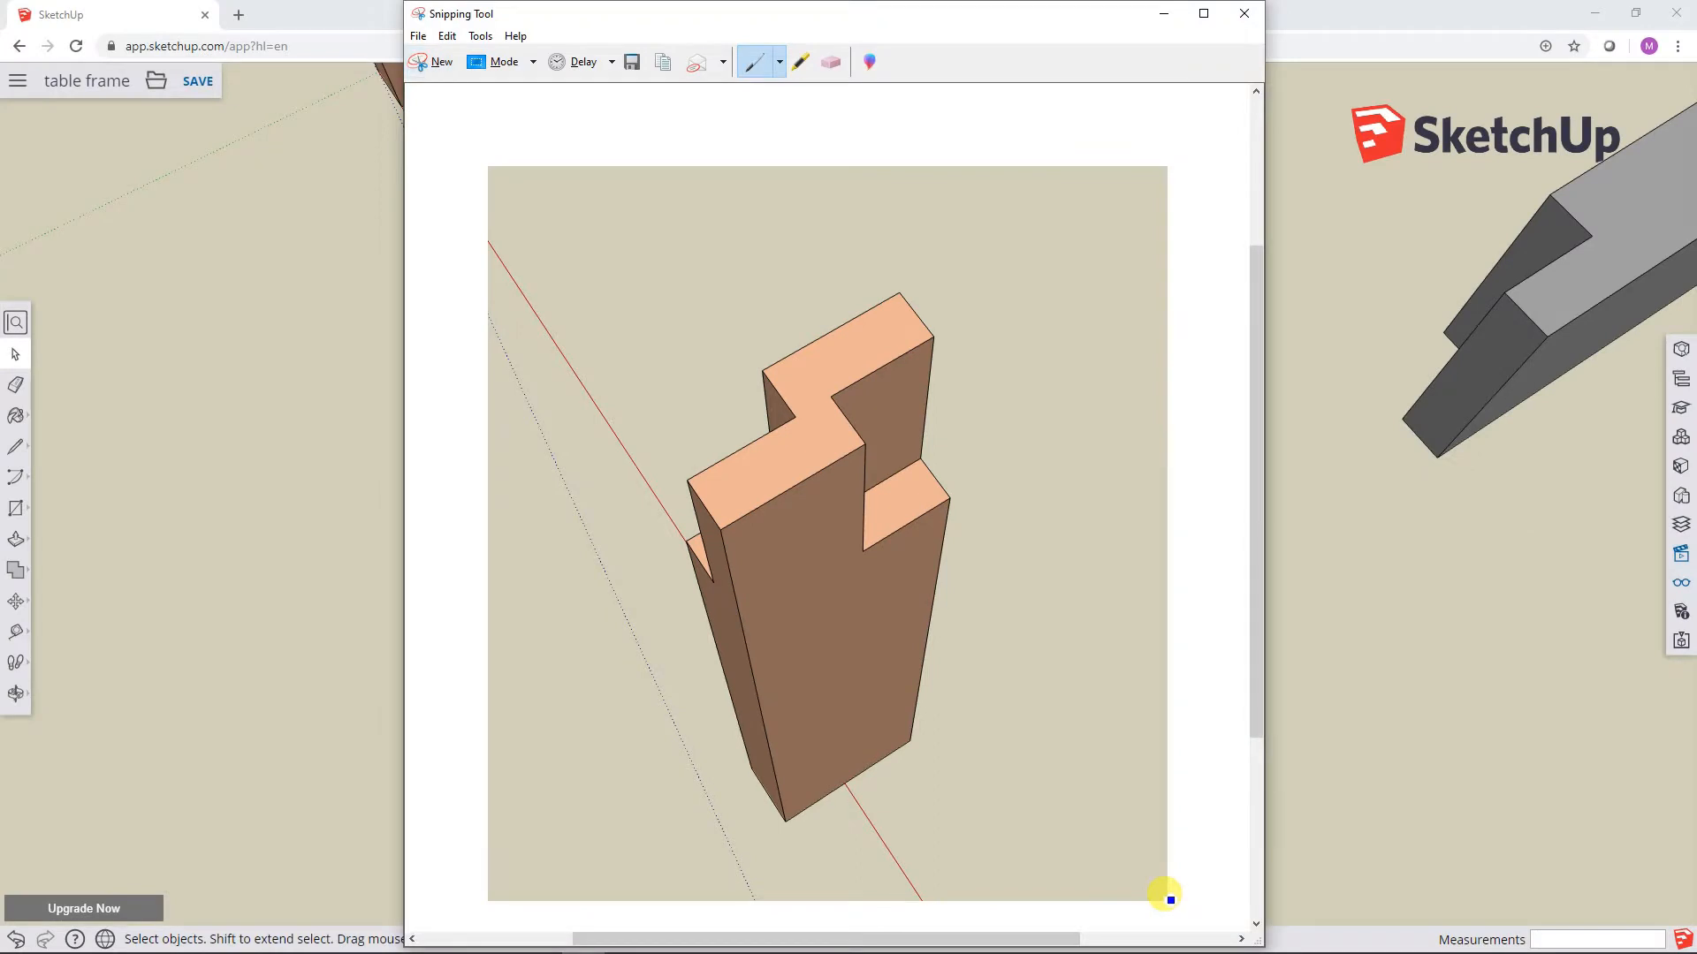
Step: Save the leg snip as a JPEG file named "table frame 2" in the 2019-08-15 SketchUp Free part 4 folder
left_click(633, 60)
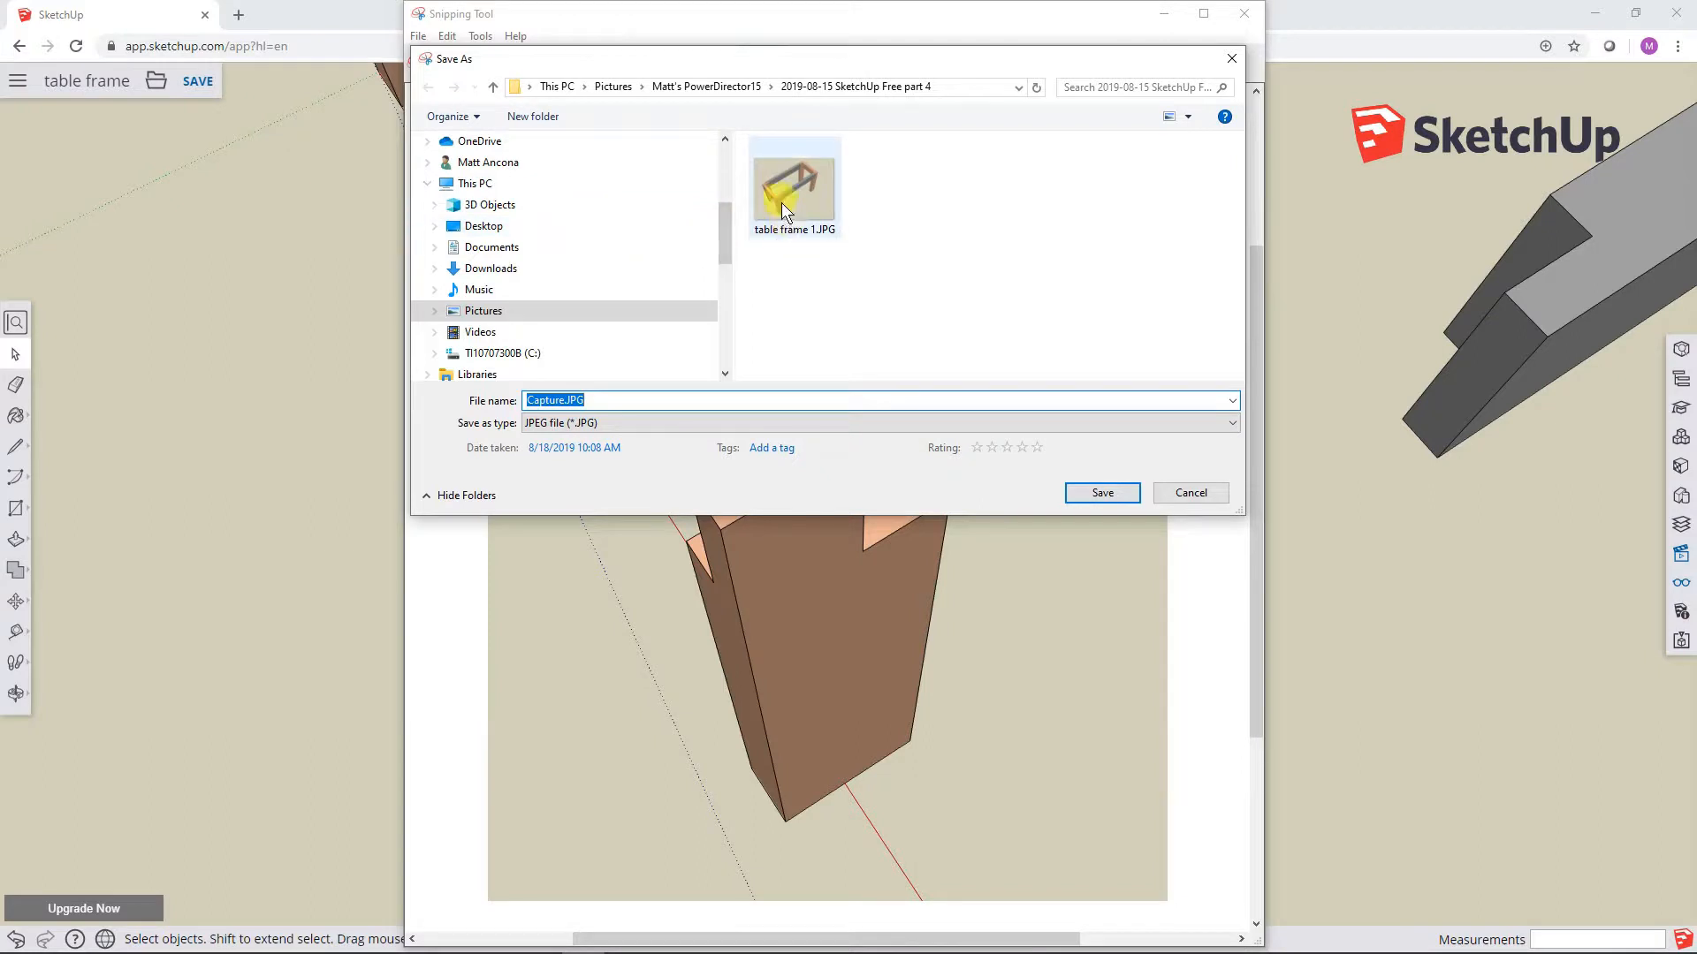
left_click(782, 205)
left_click(589, 401)
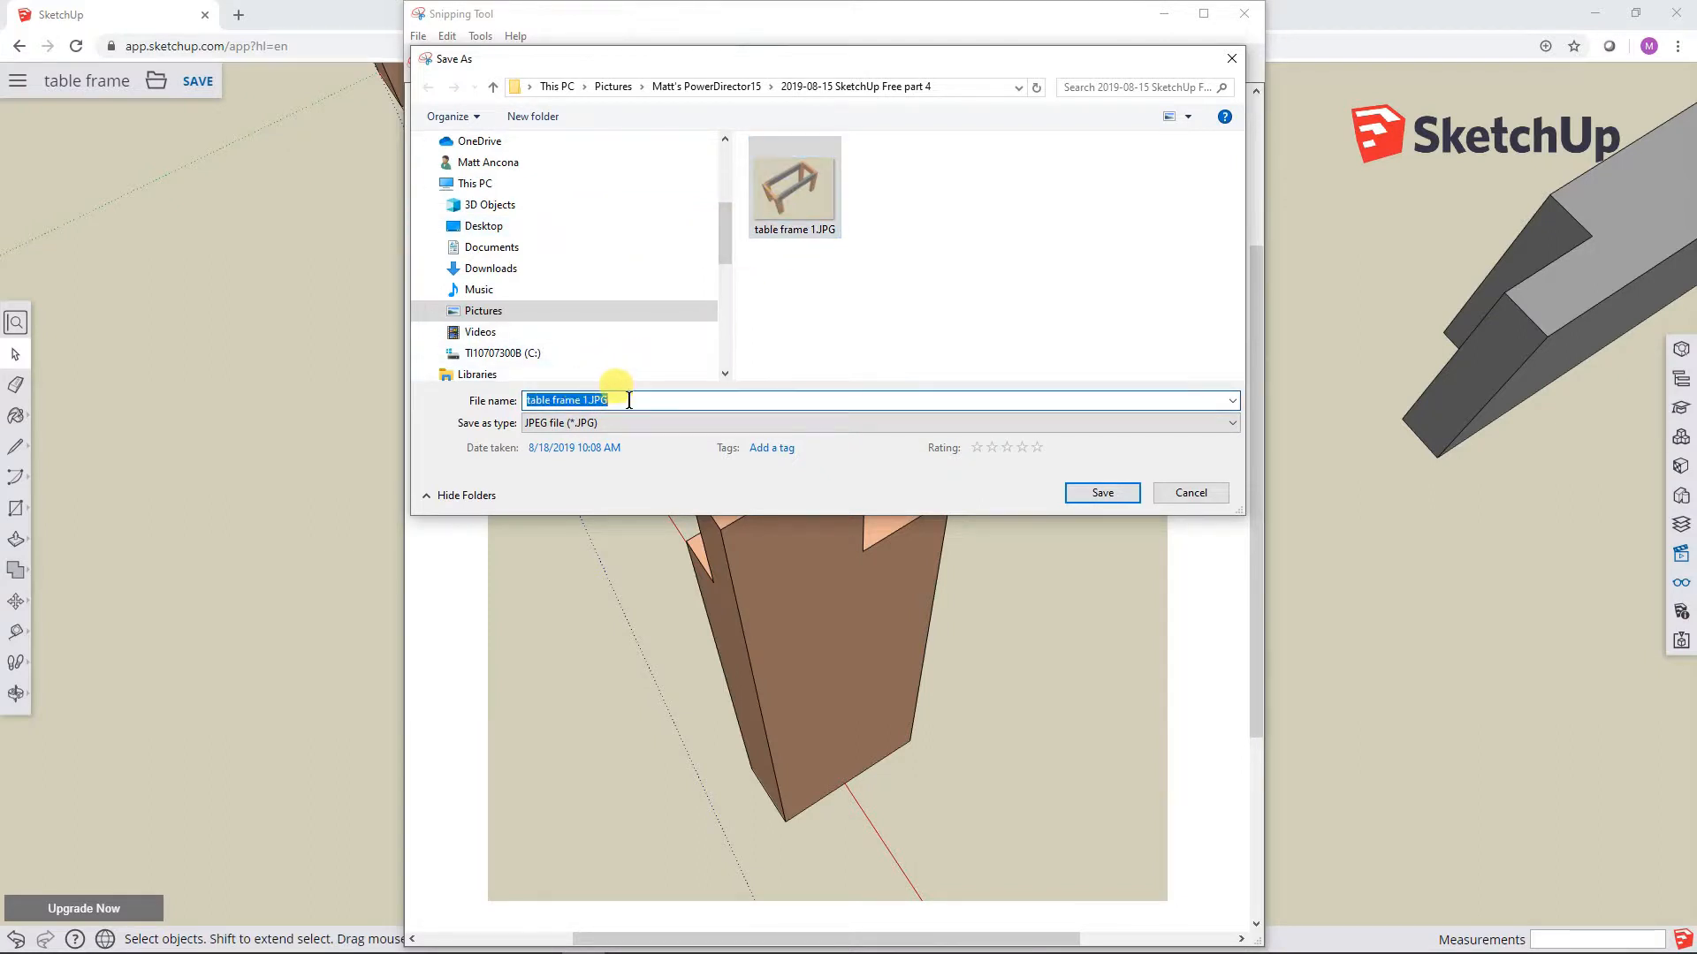
left_click(629, 400)
key("BackSpace")
key("BackSpace")
type("2")
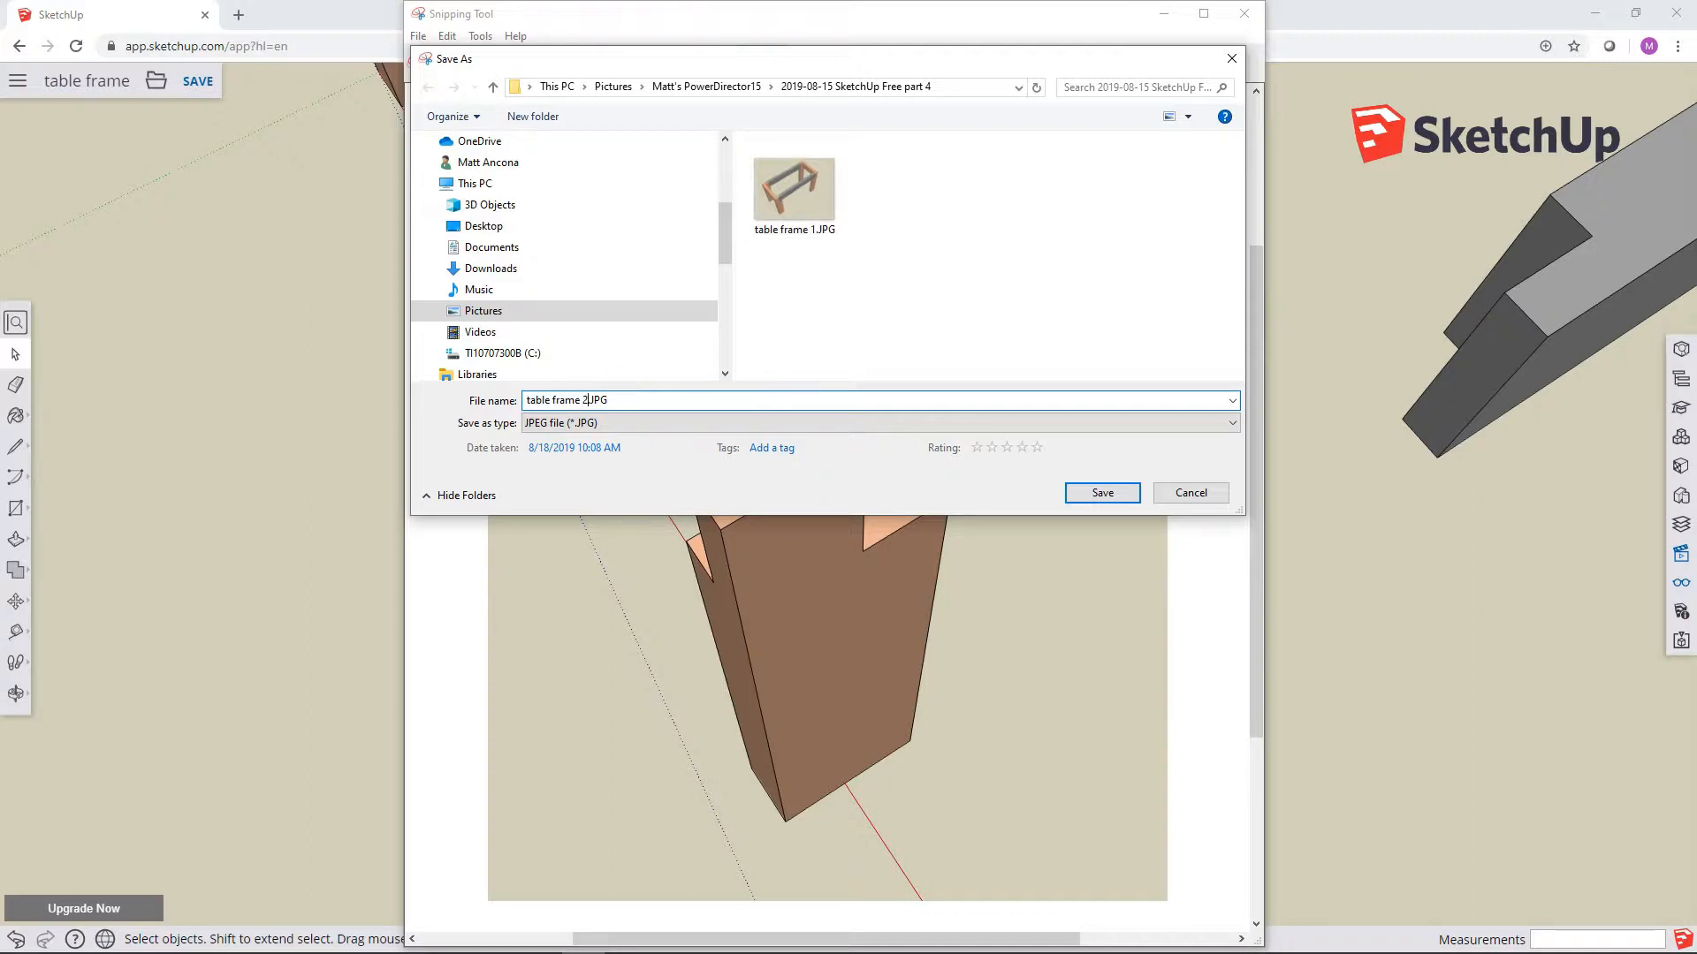
type(".")
left_click(1091, 490)
Step: Switch to File Explorer and open table frame 2.JPG from the 2019-08-15 SketchUp Free part 4 folder in Photos
mouse_move(574, 953)
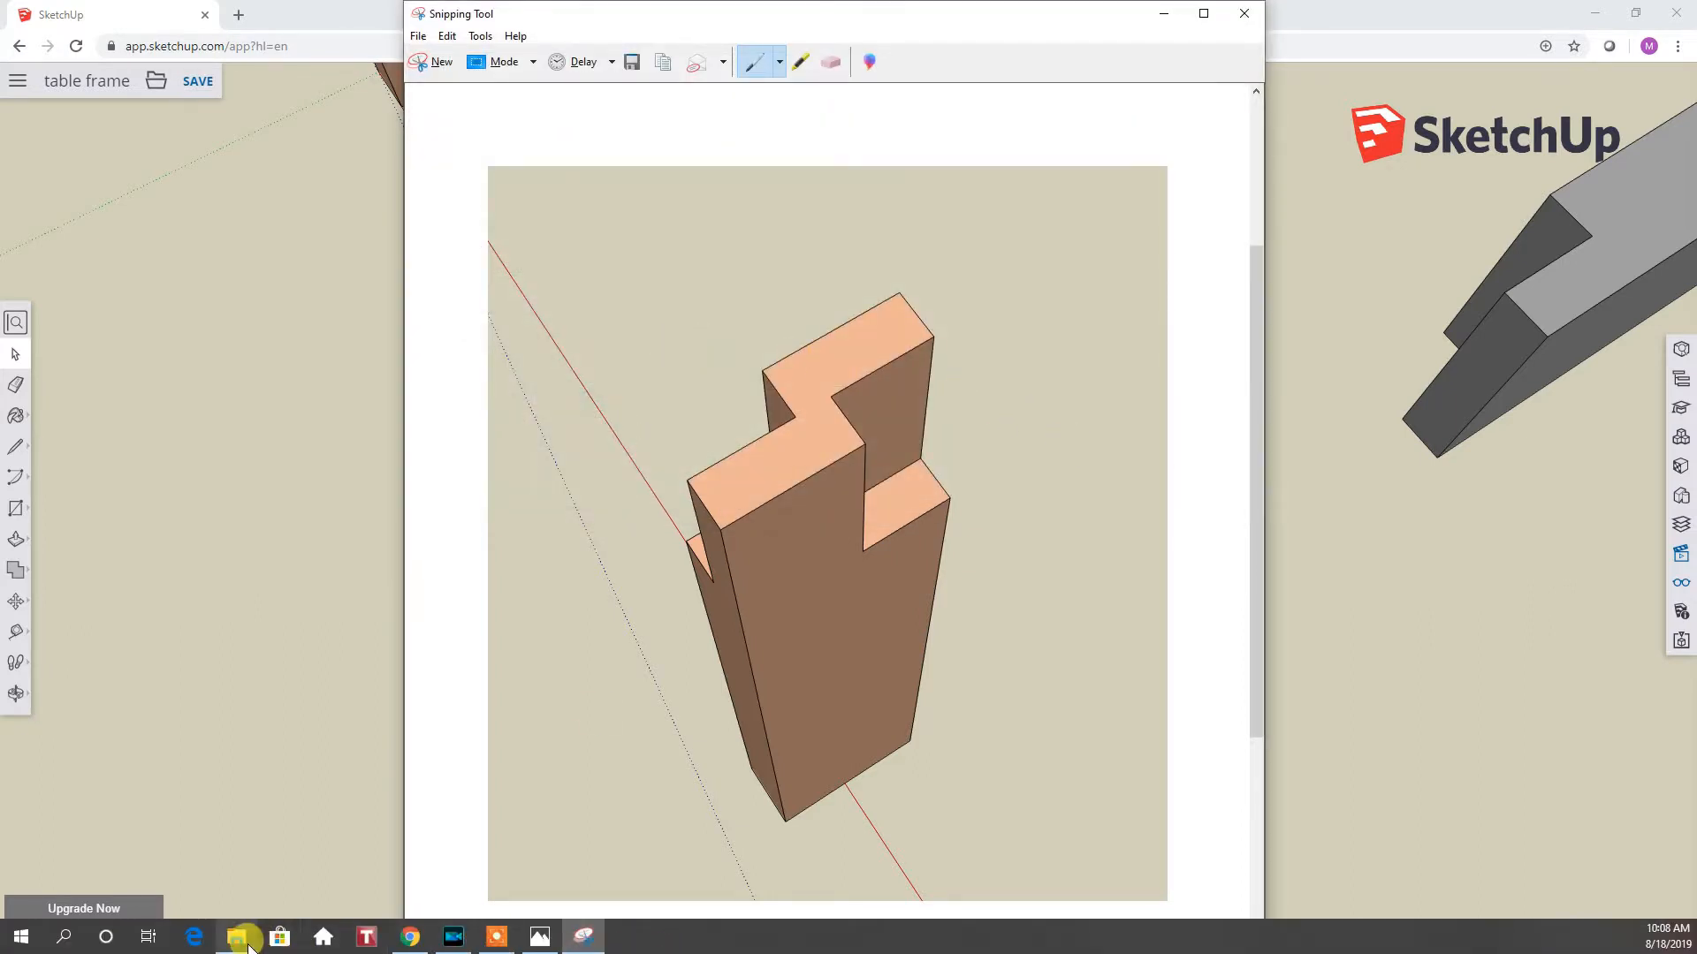
mouse_move(248, 944)
left_click(257, 887)
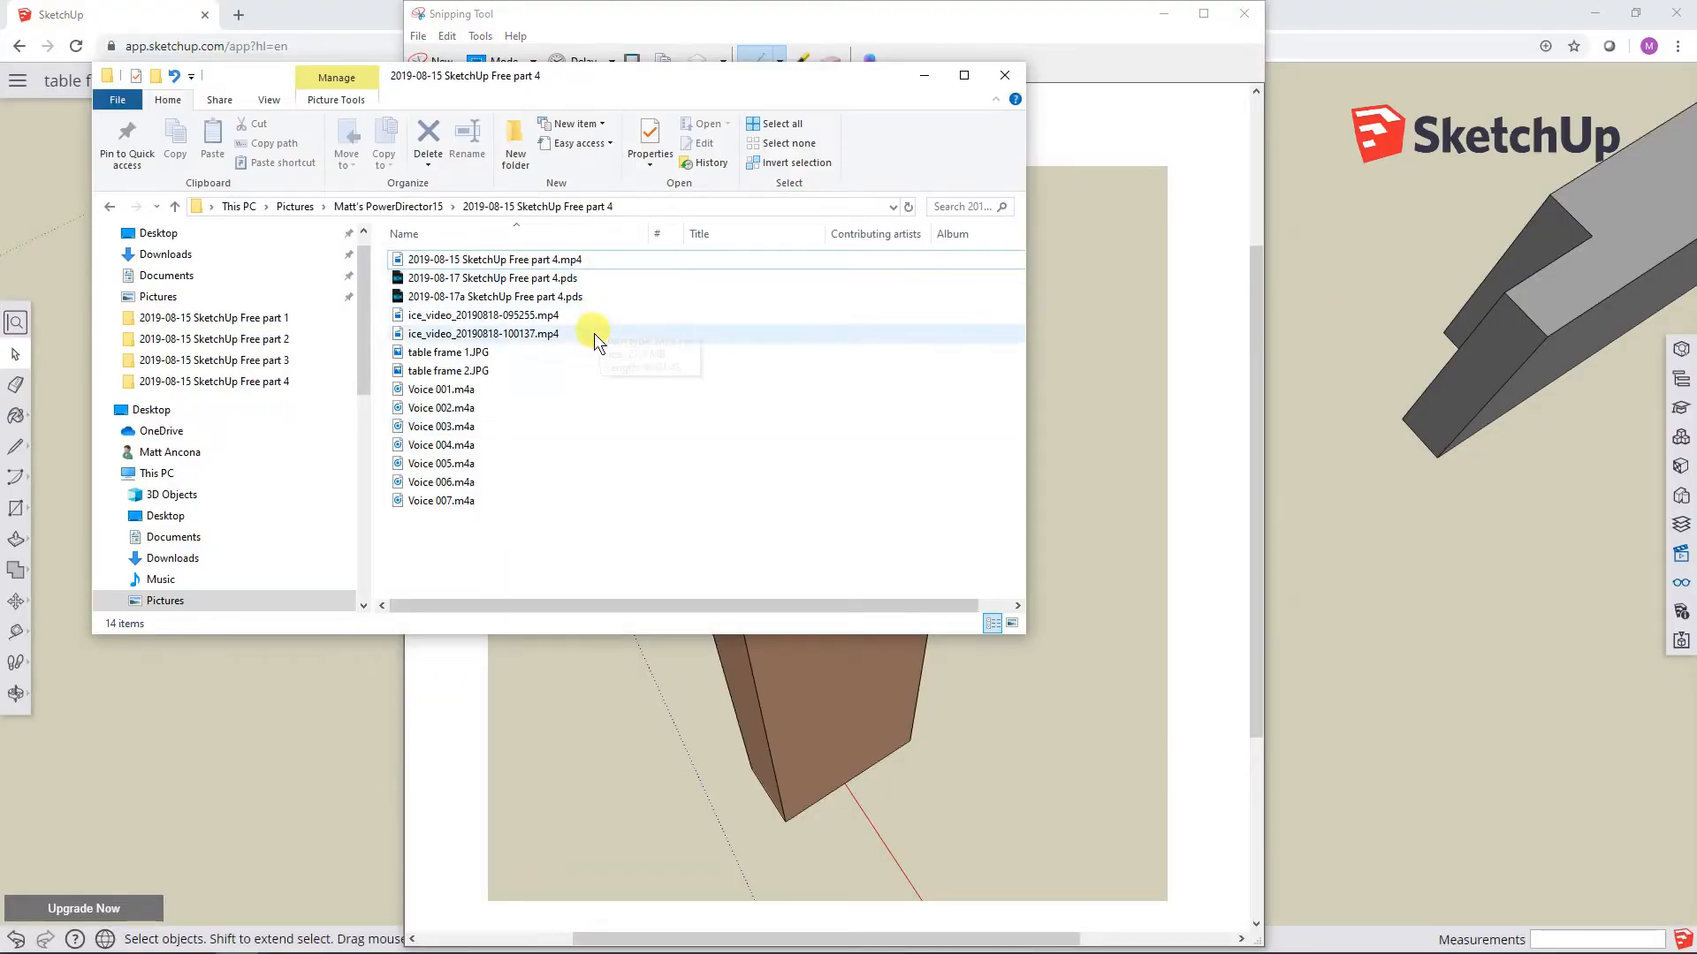
right_click(482, 371)
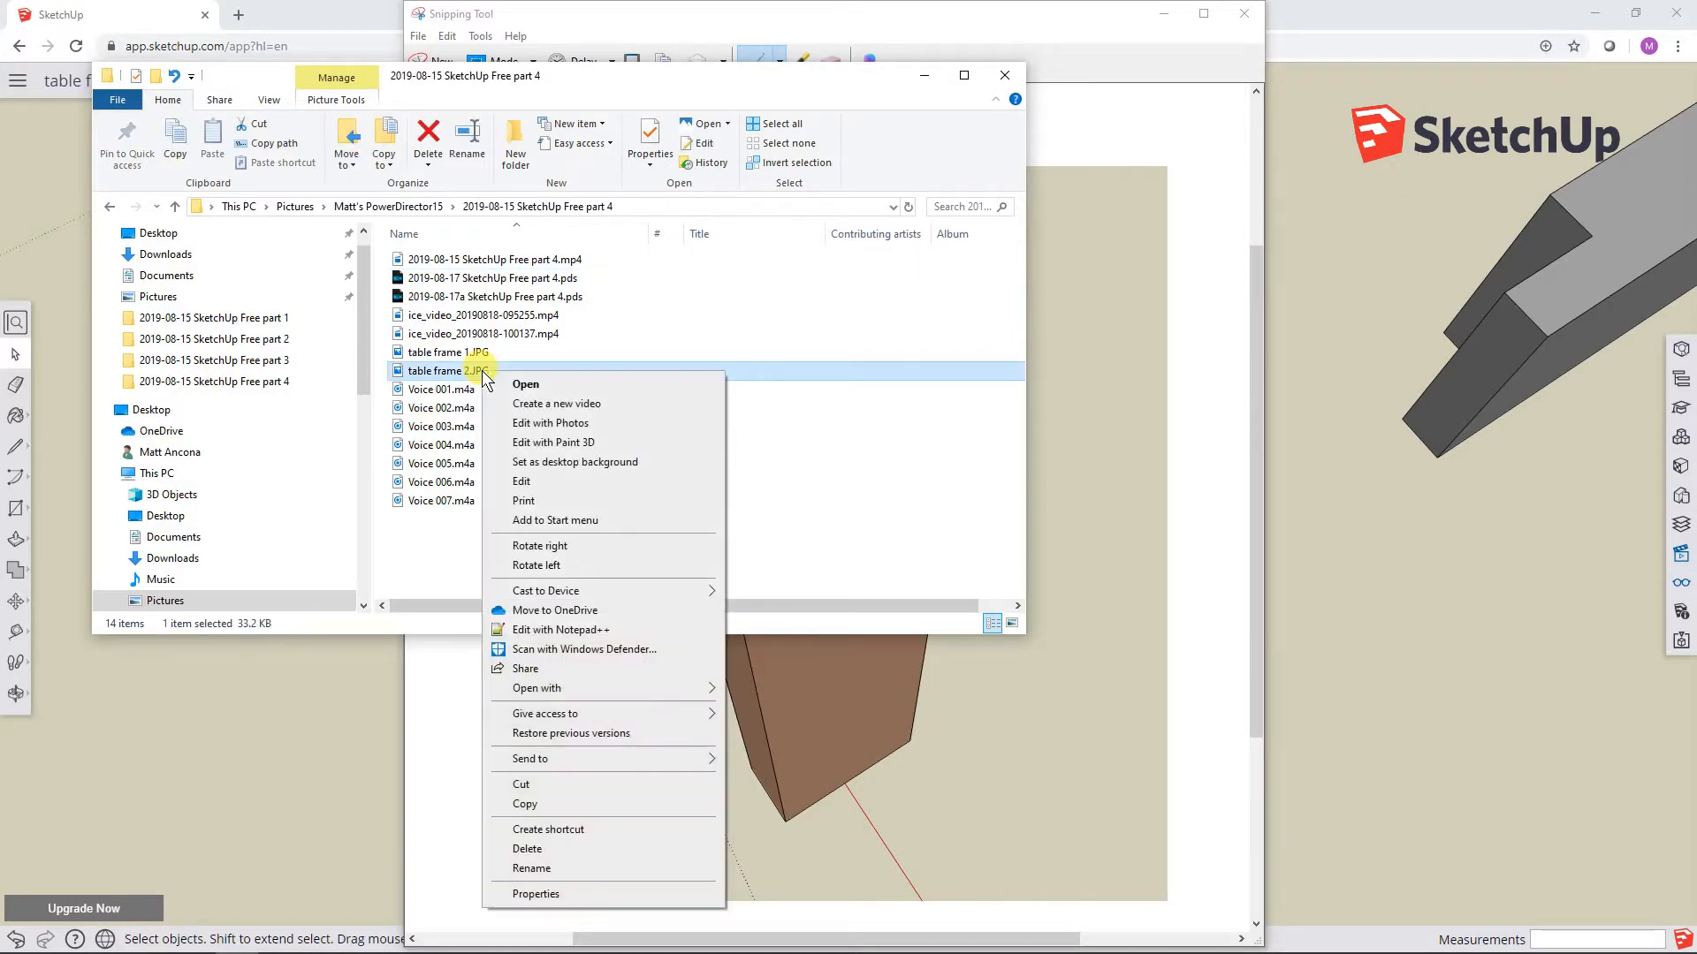
left_click(532, 385)
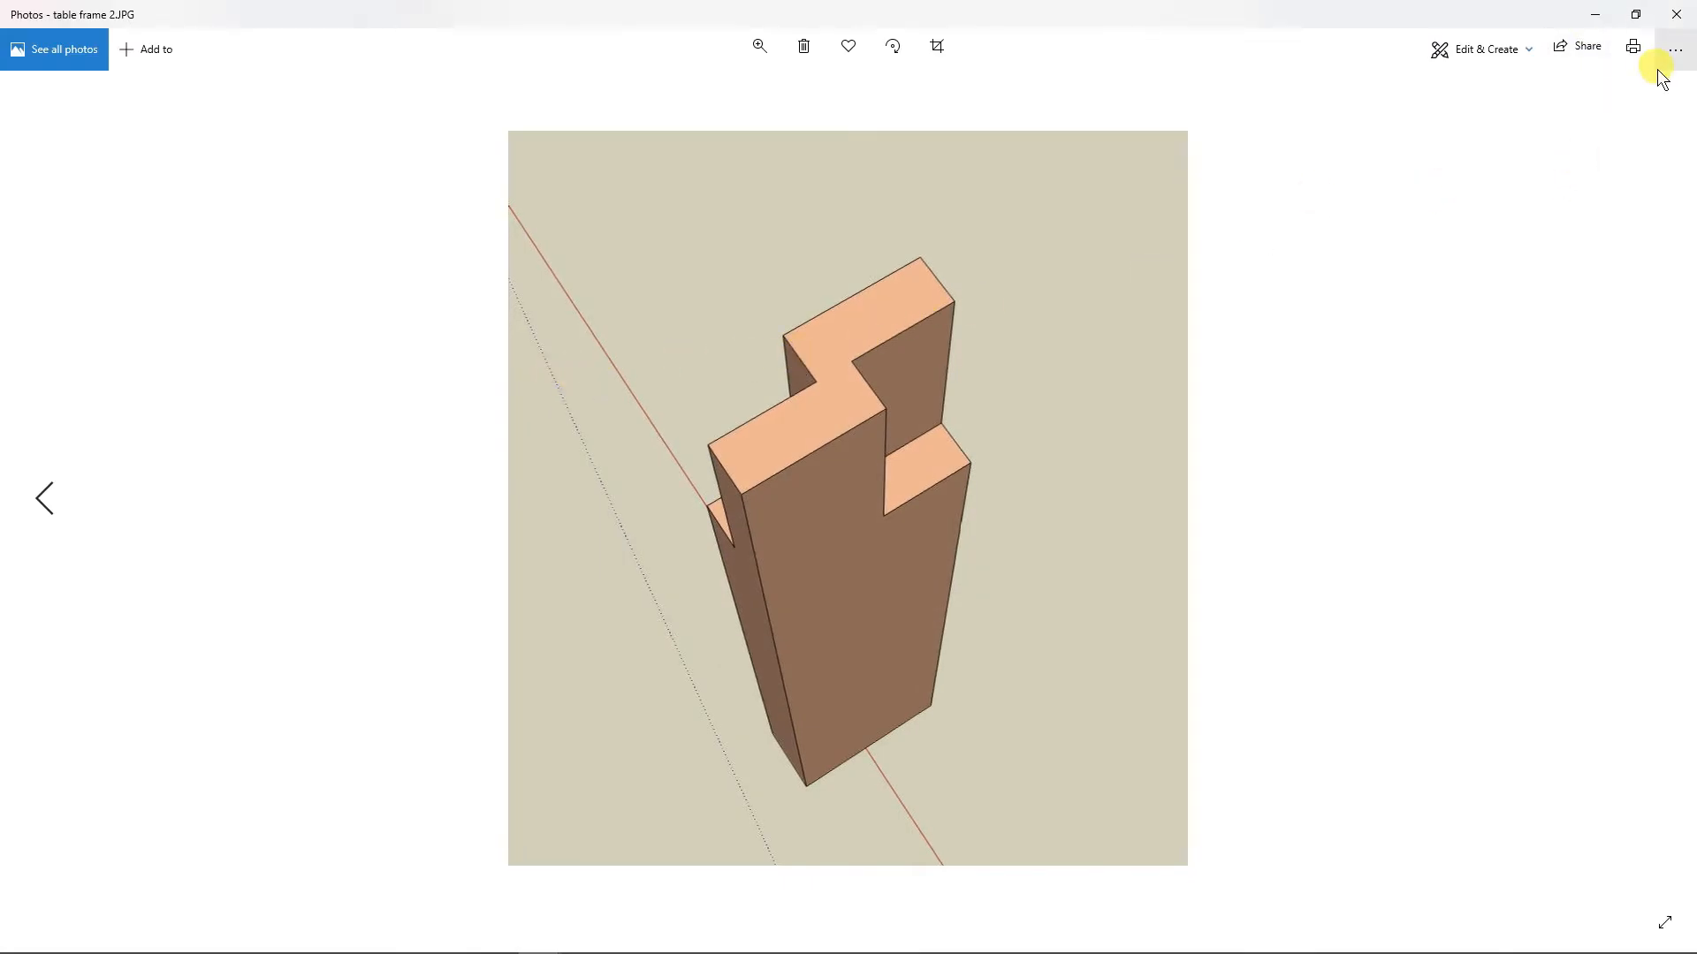
Step: Open the print preview of table frame 2.JPG and reposition the print dialog to view the whole page
left_click(1635, 49)
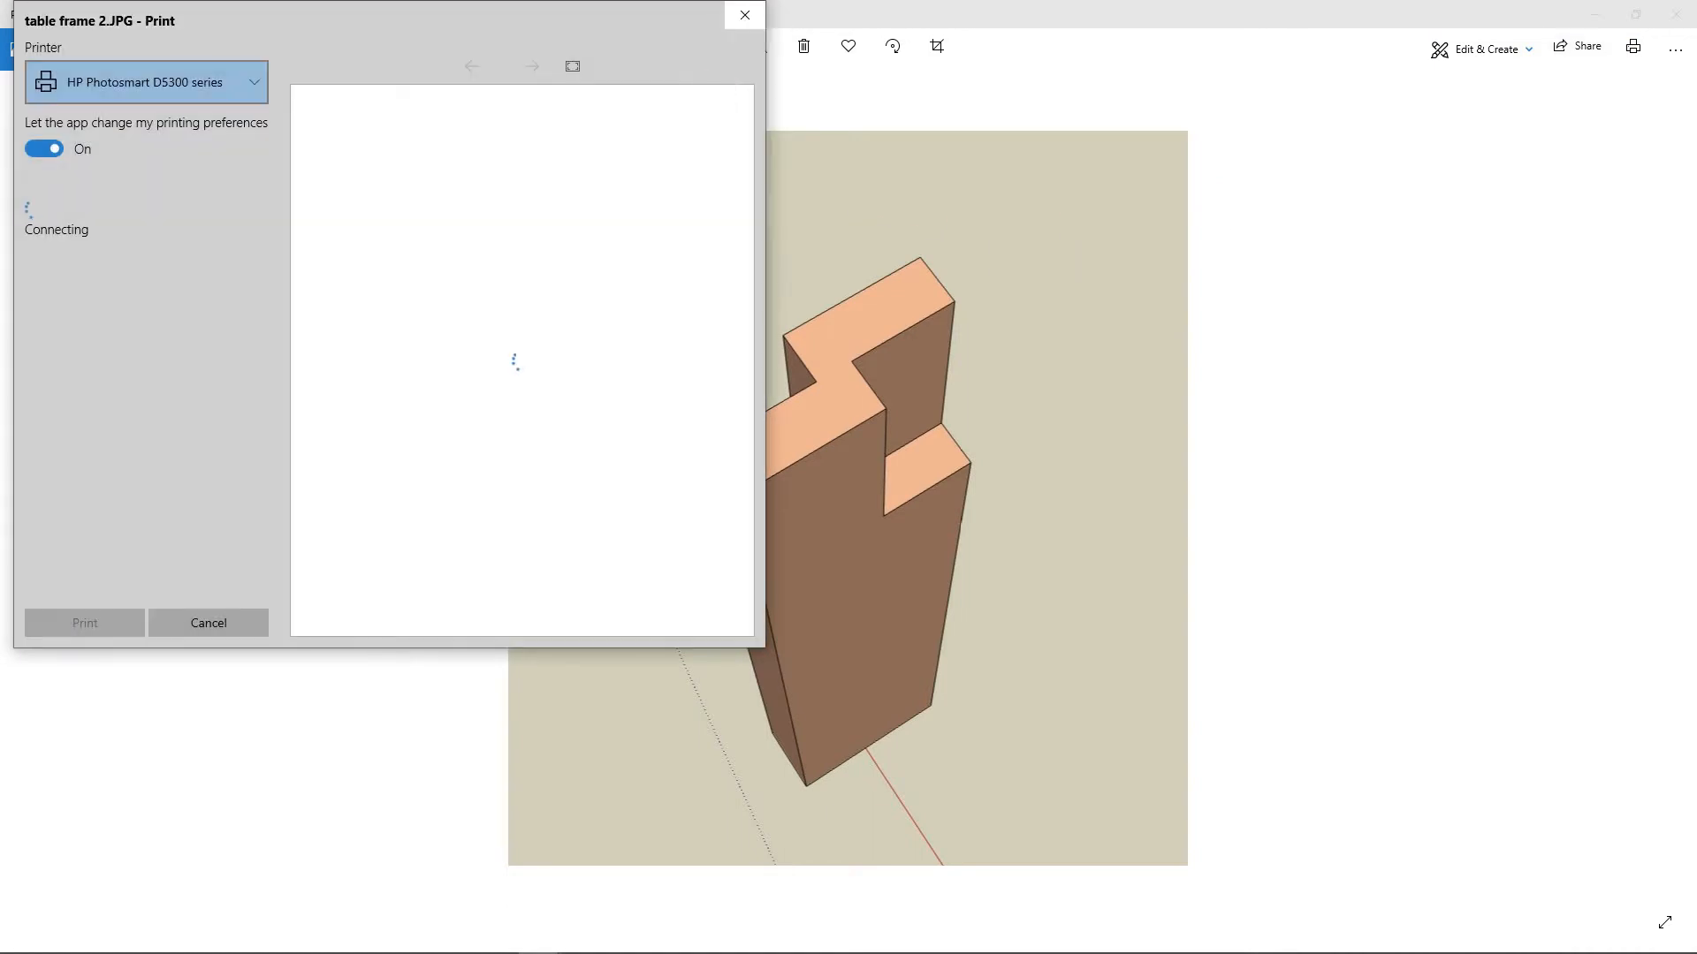
left_click_drag(447, 15, 455, 129)
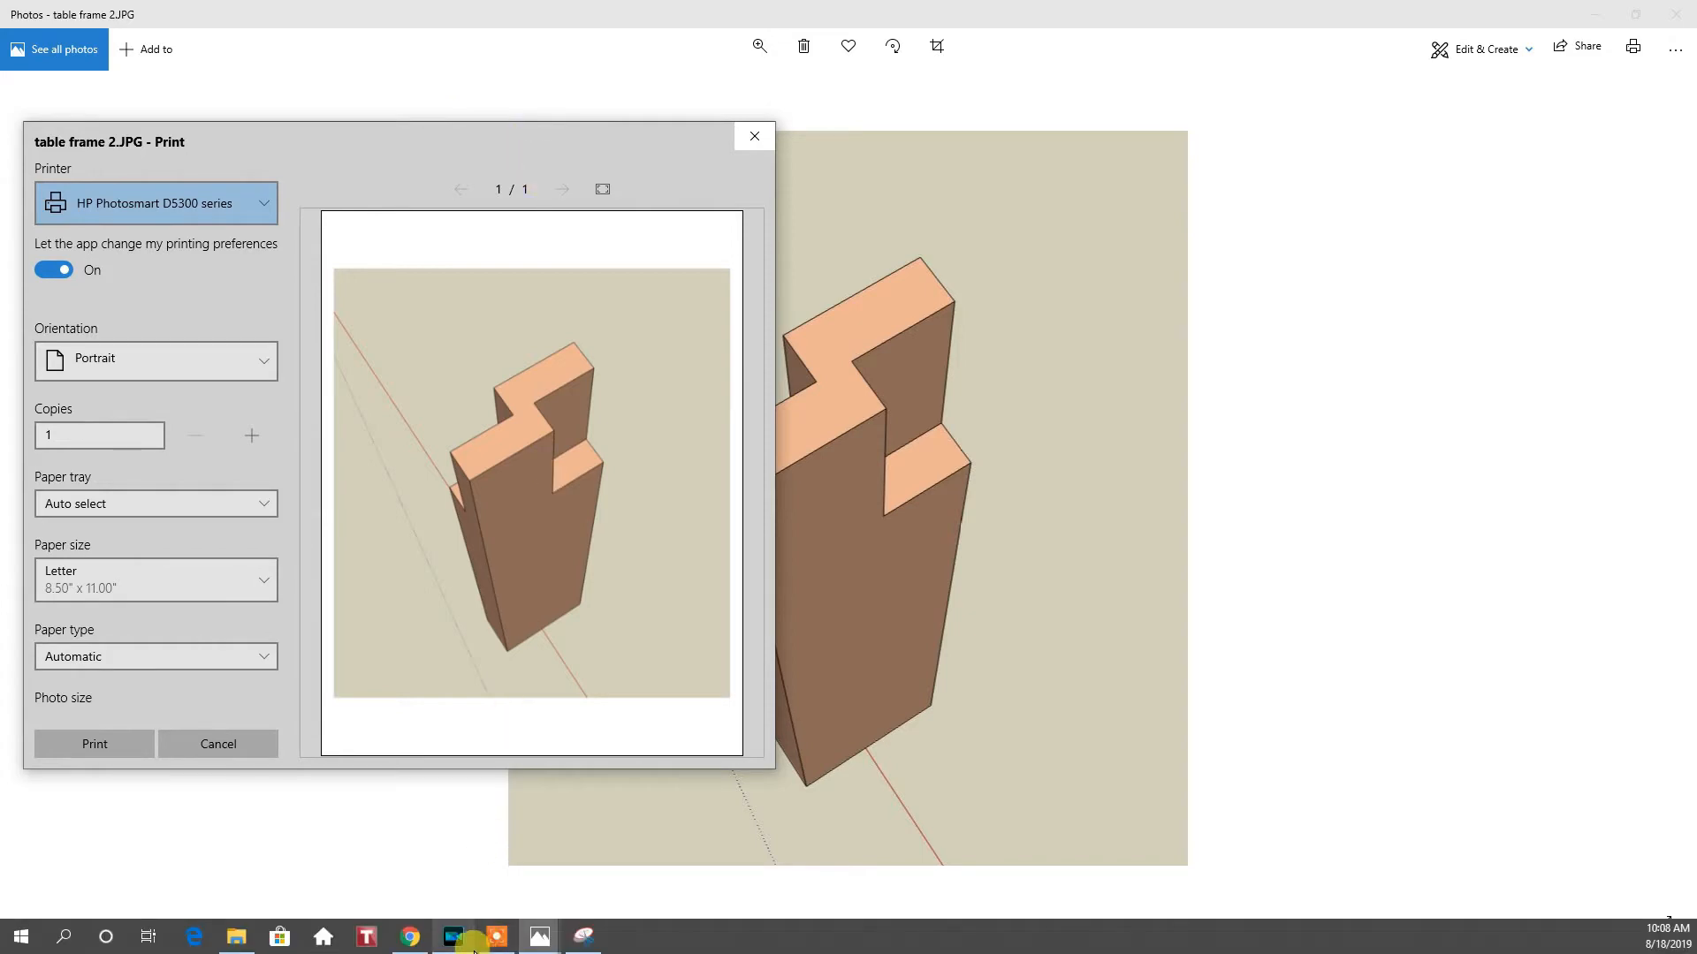
mouse_move(517, 943)
mouse_move(410, 938)
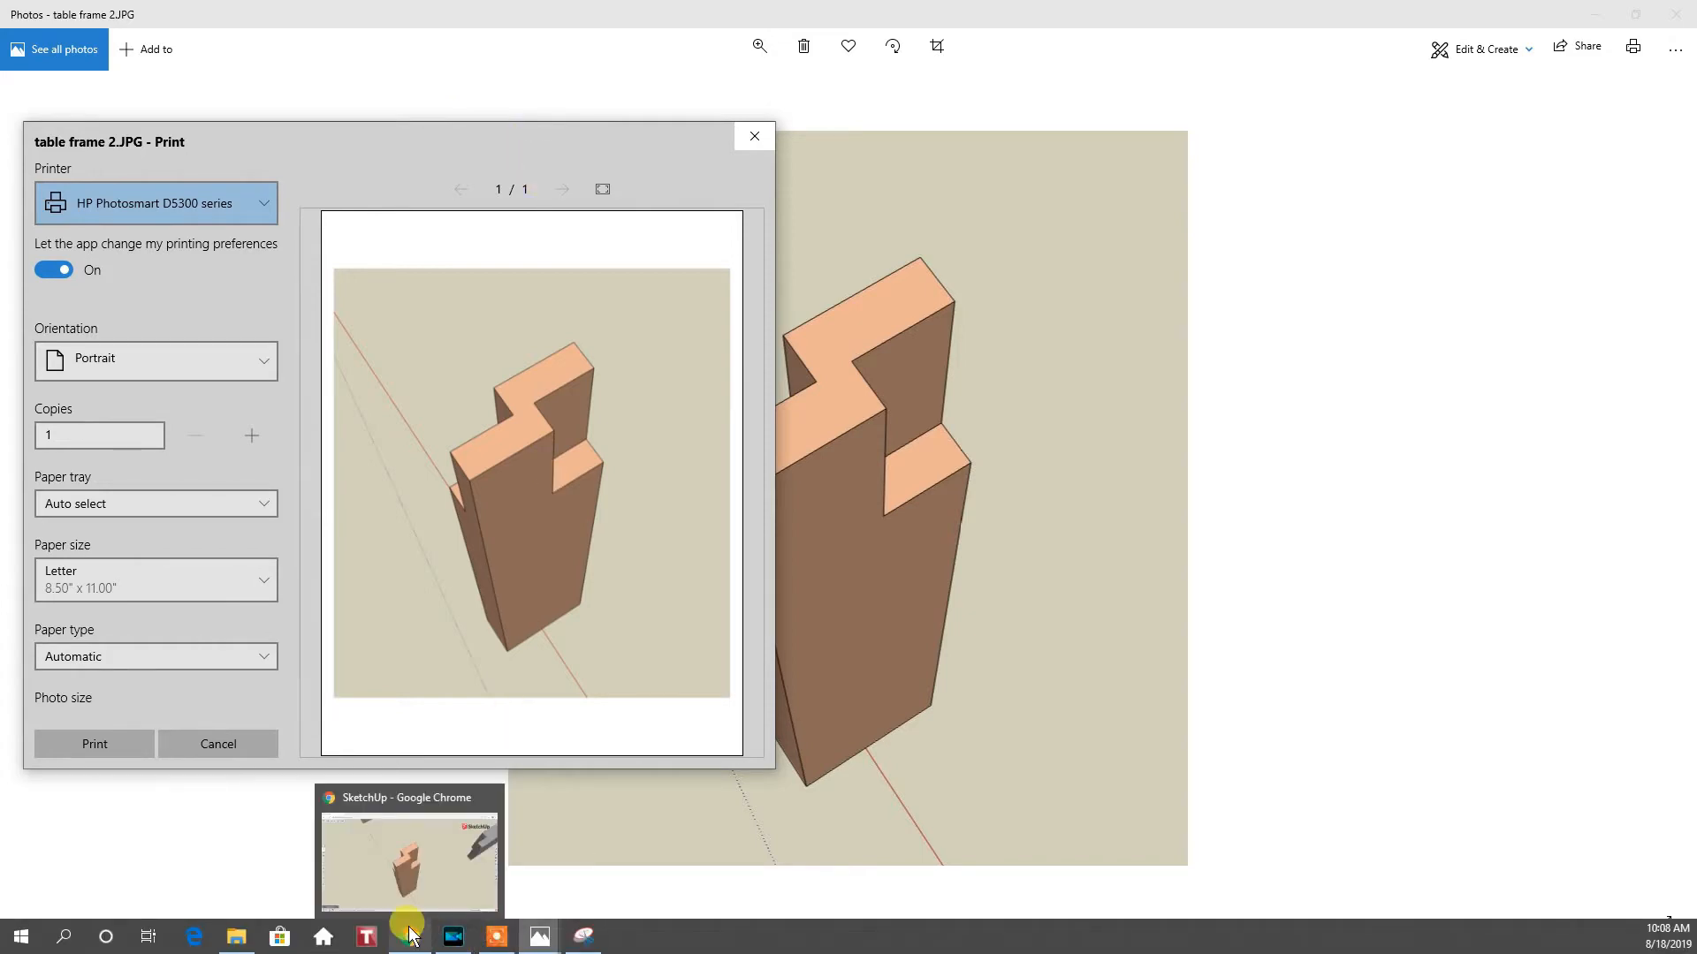
Step: Switch to SketchUp and measure the edges of the detached leg's notched top with the Tape Measure tool
left_click(403, 888)
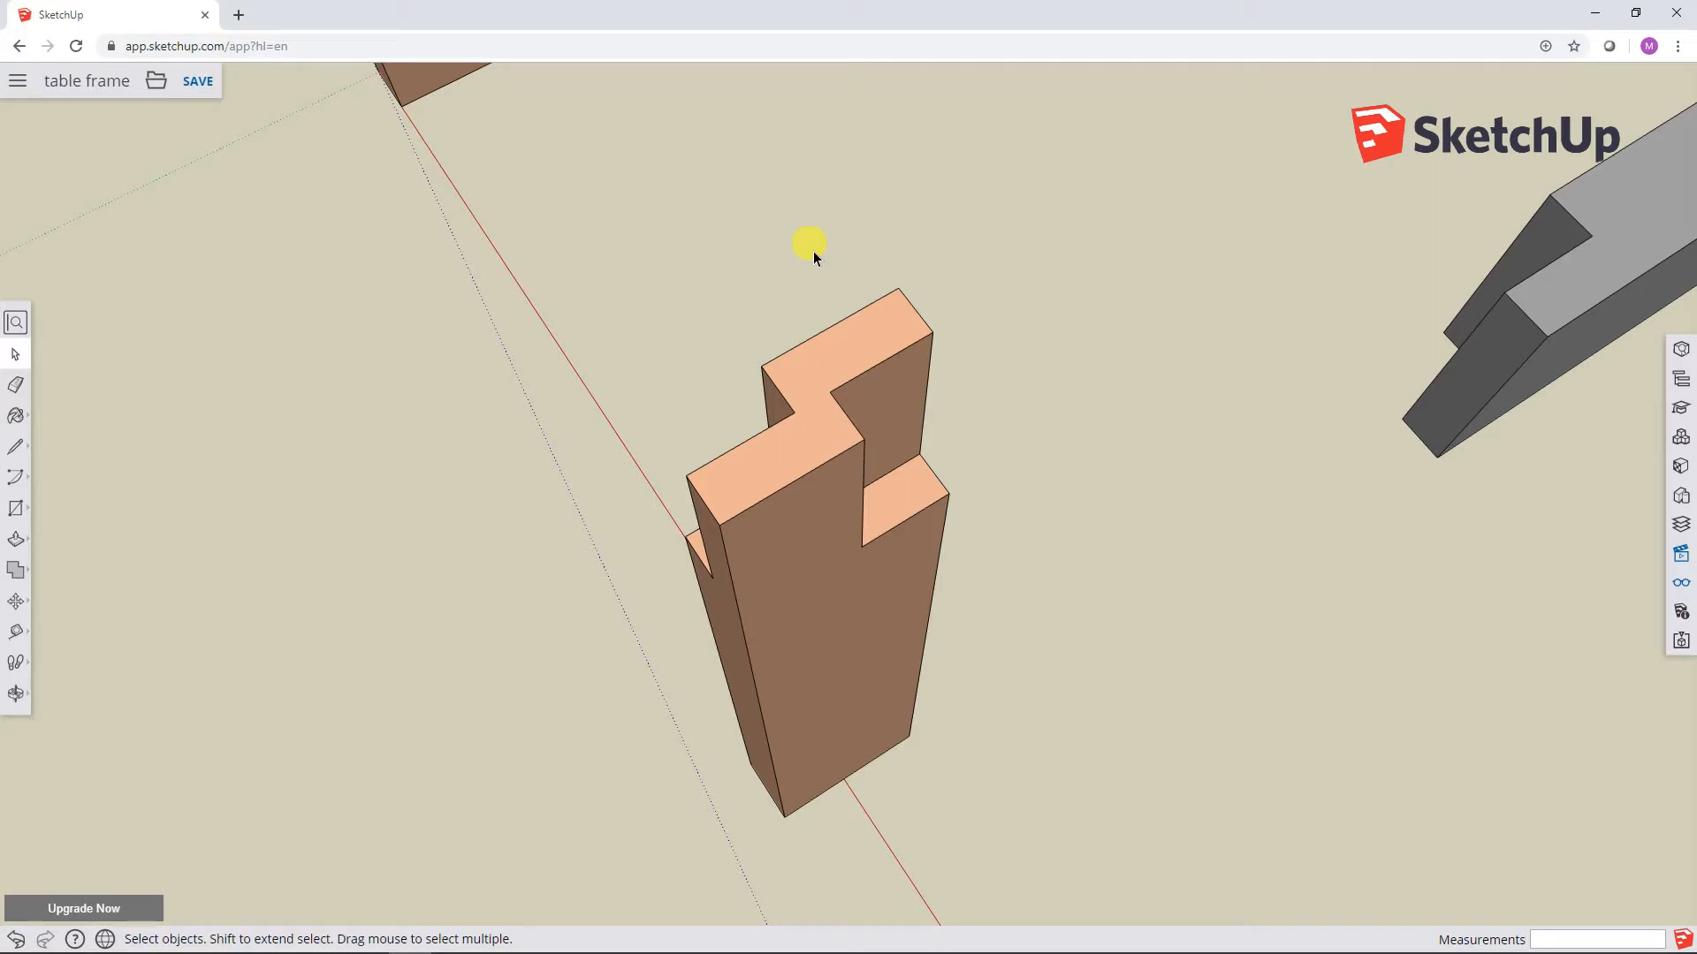
left_click(21, 634)
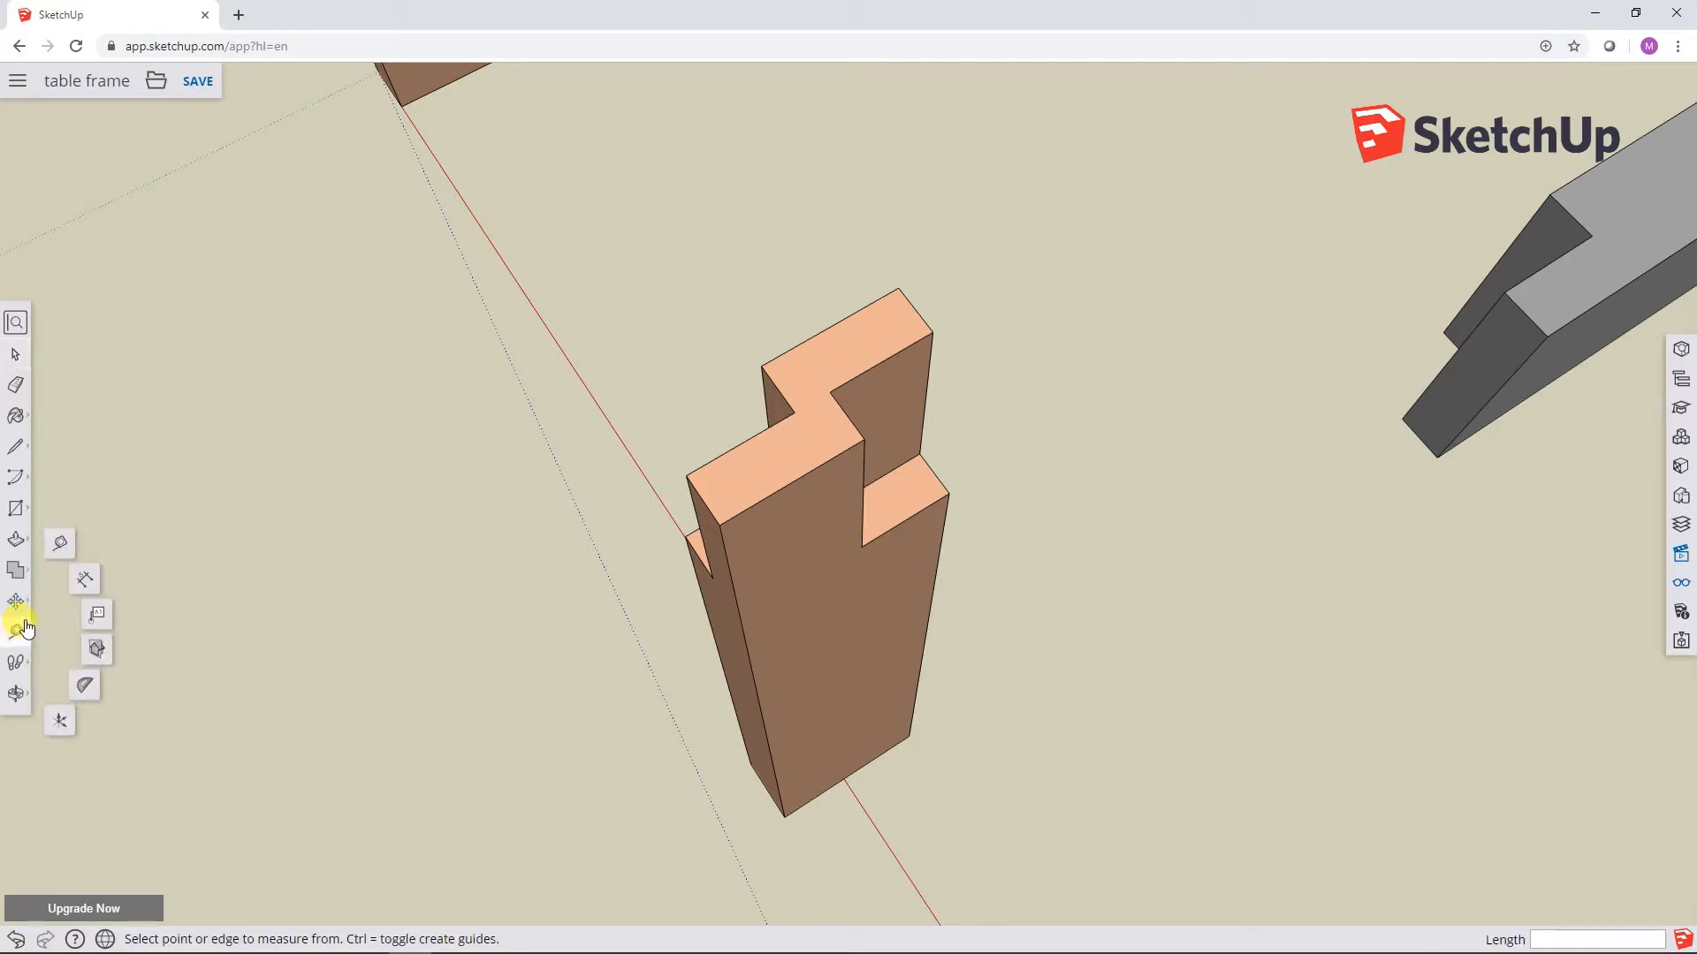
left_click(64, 544)
left_click(720, 522)
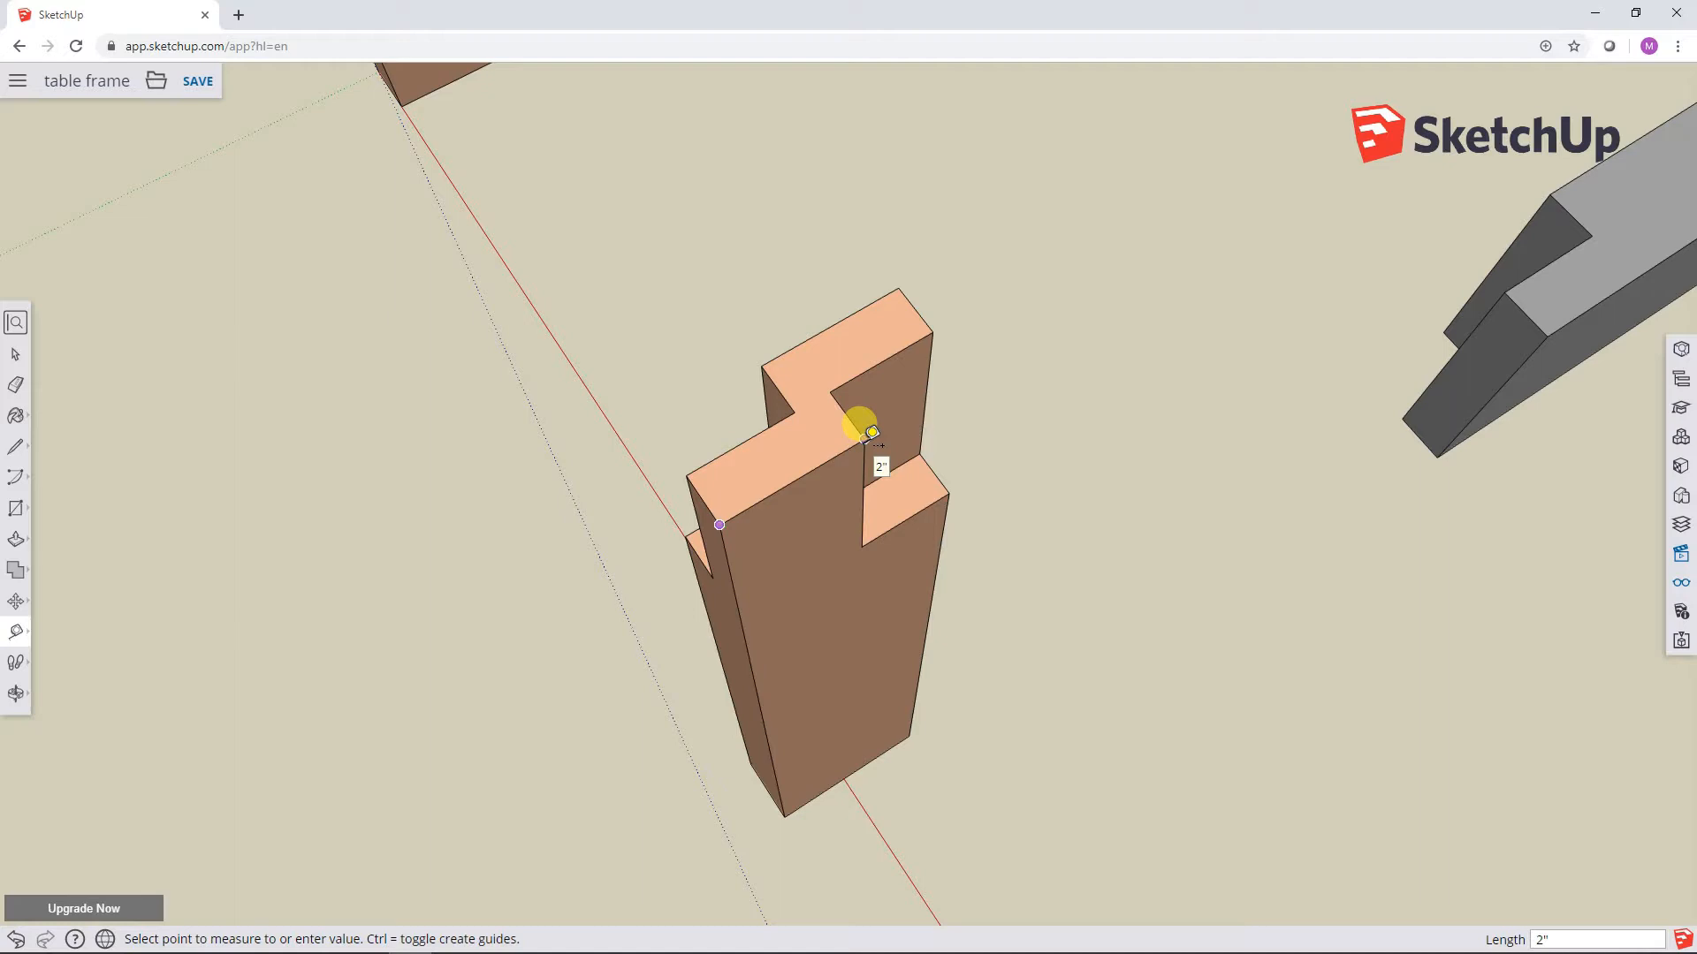
middle_click_drag(617, 393, 1276, 303)
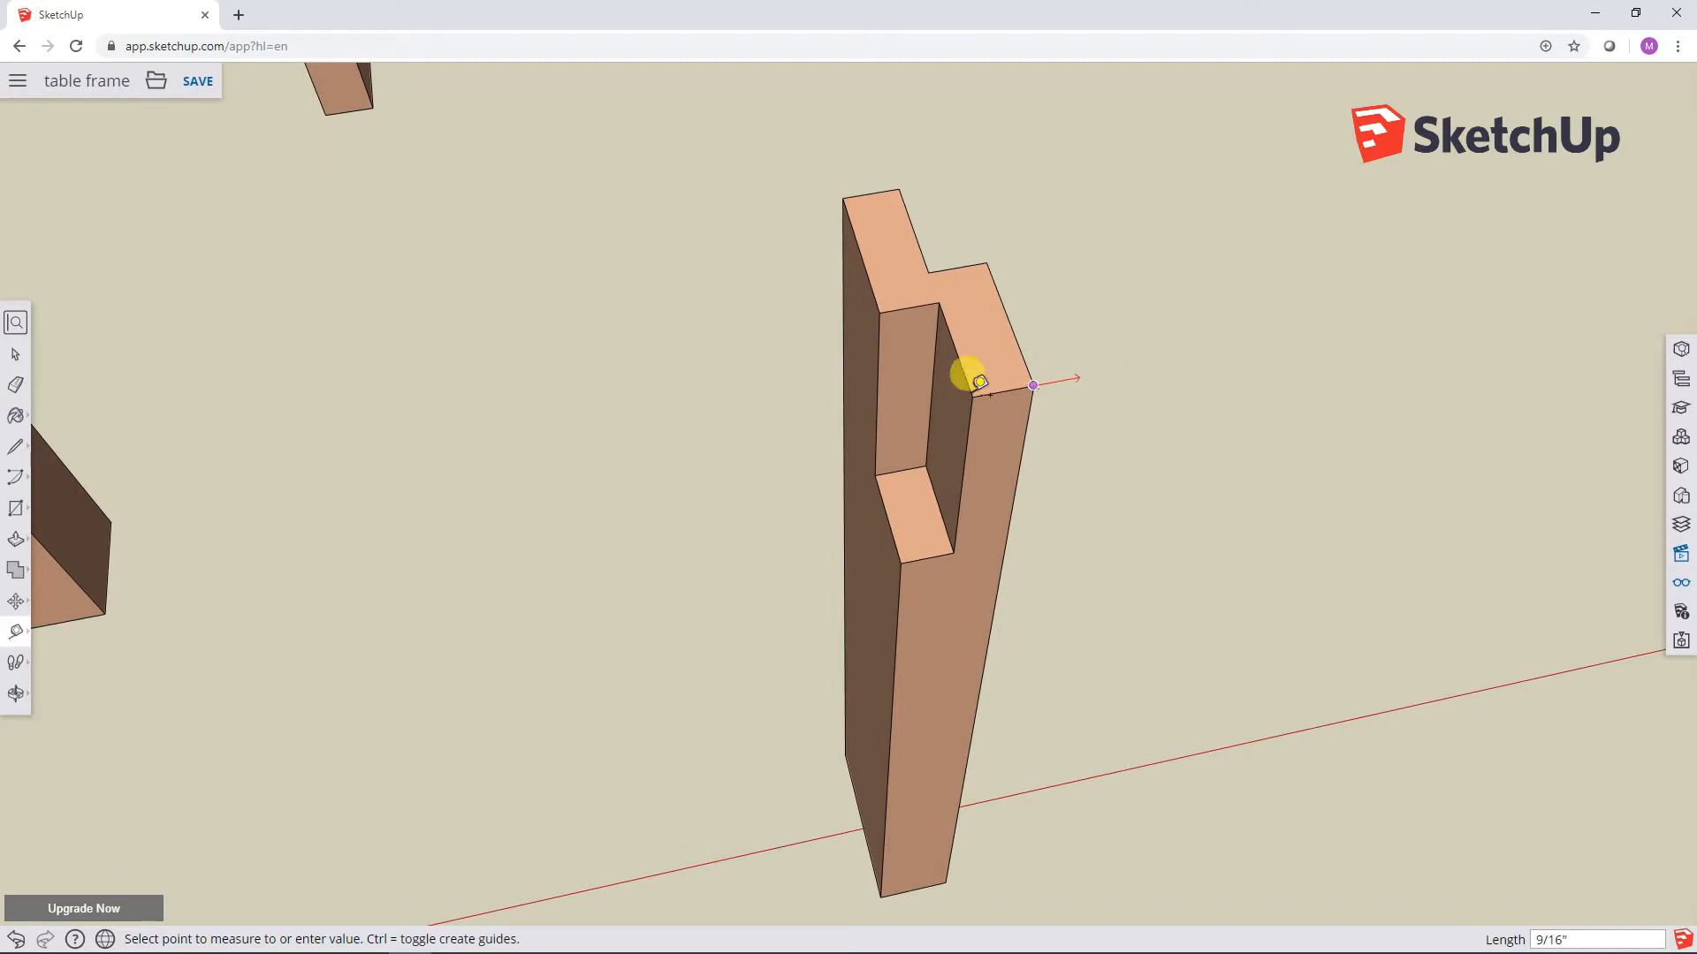
left_click(841, 524)
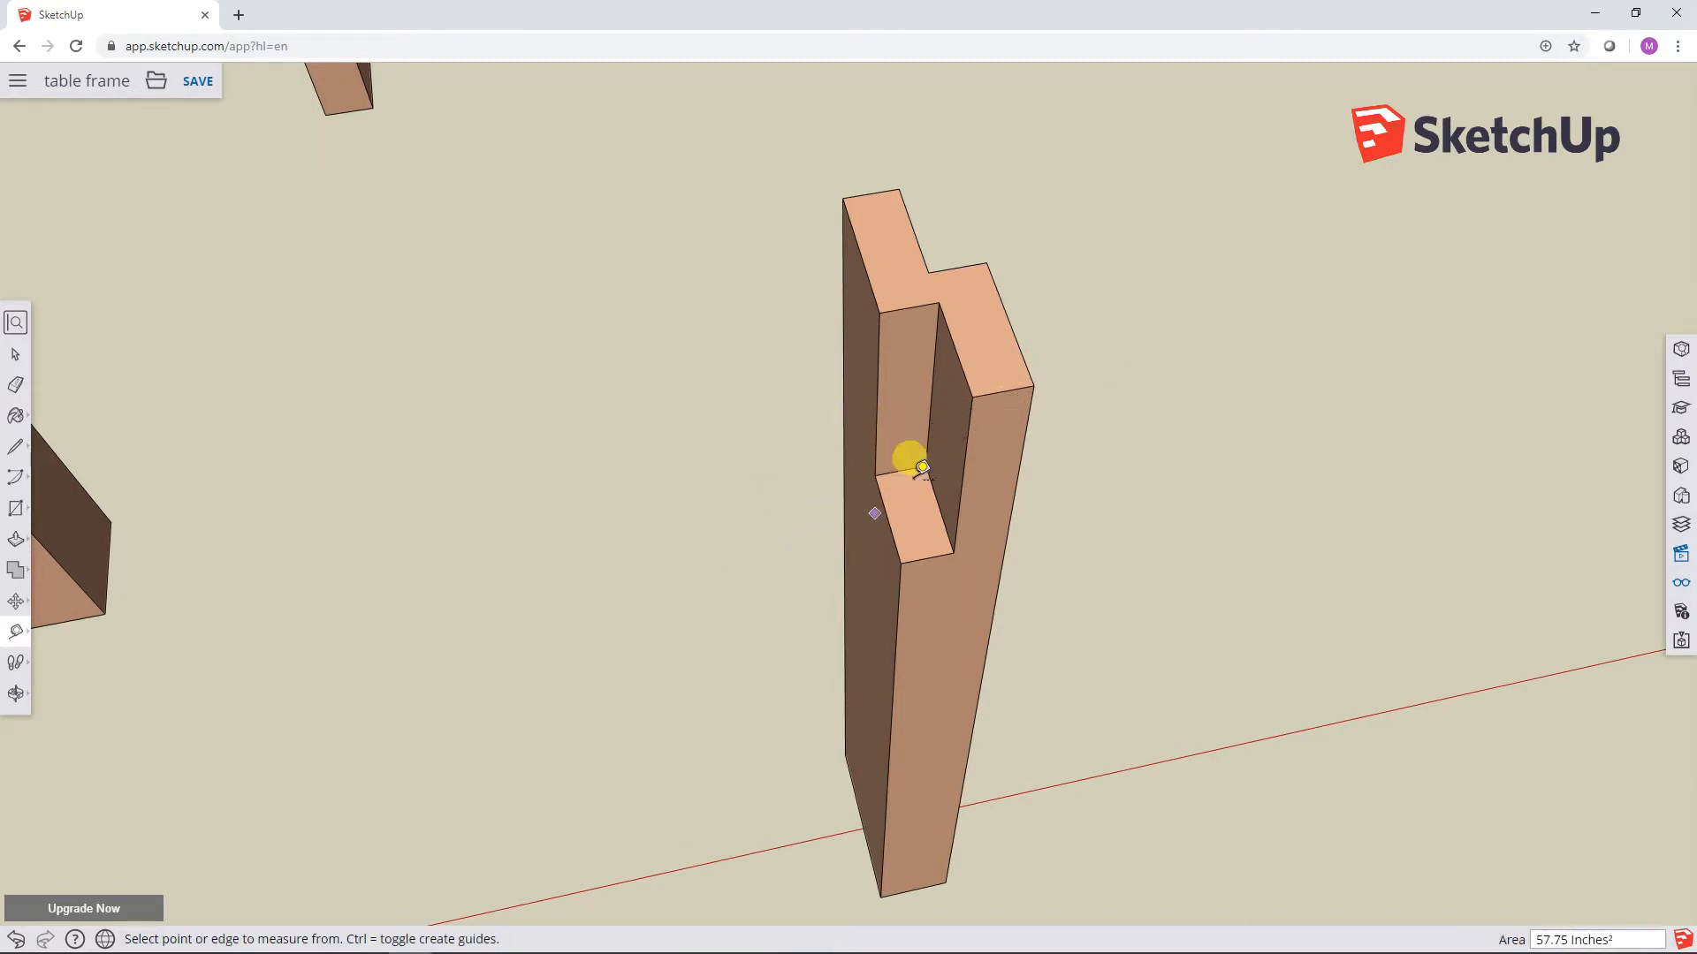
left_click(972, 396)
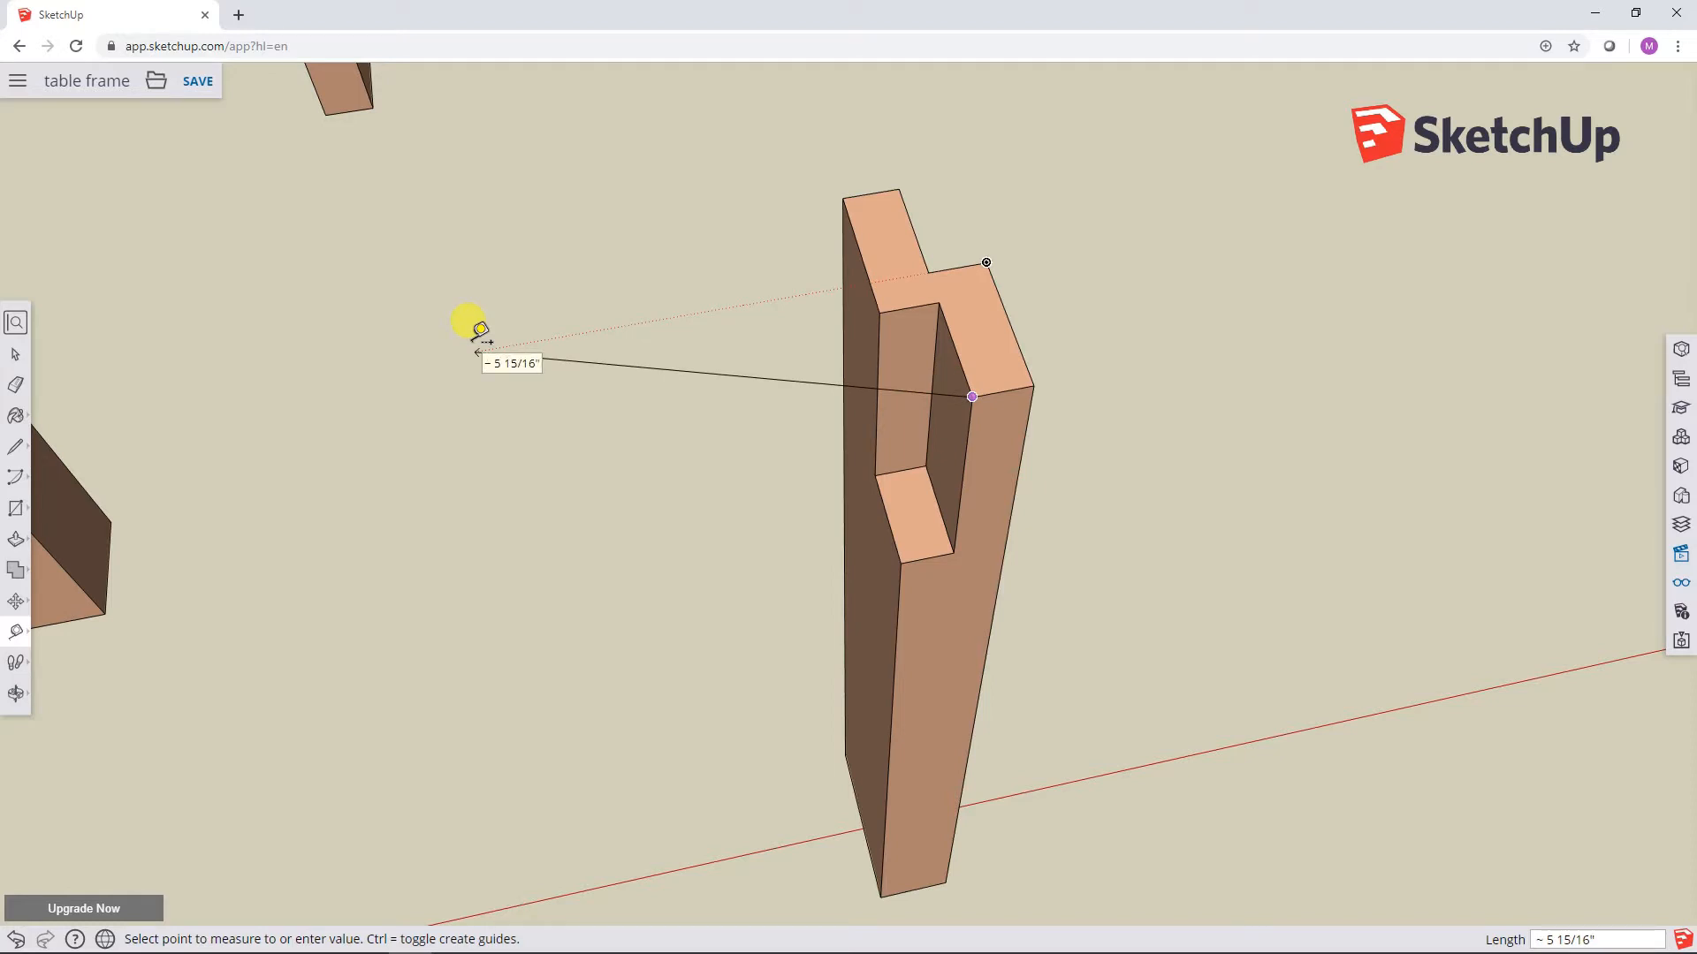
left_click(15, 354)
Step: Save the table frame model with its front leg and grey rail pulled out of their joints
middle_click_drag(442, 296, 502, 342)
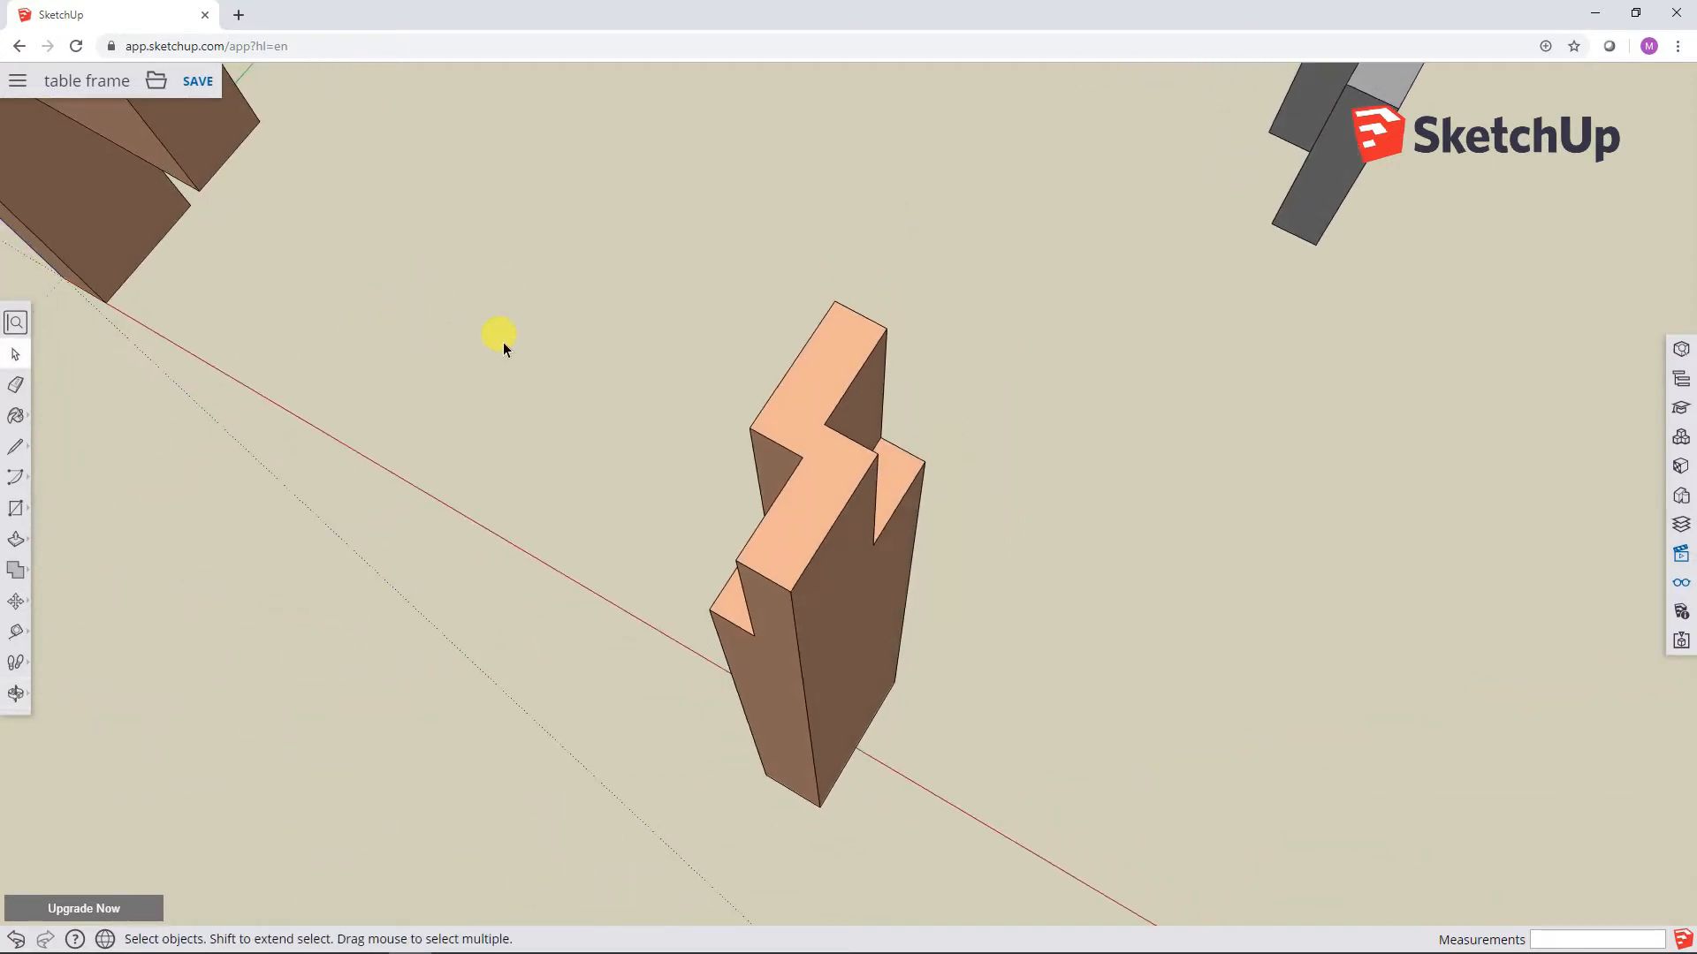
scroll(1005, 502, "down", 5)
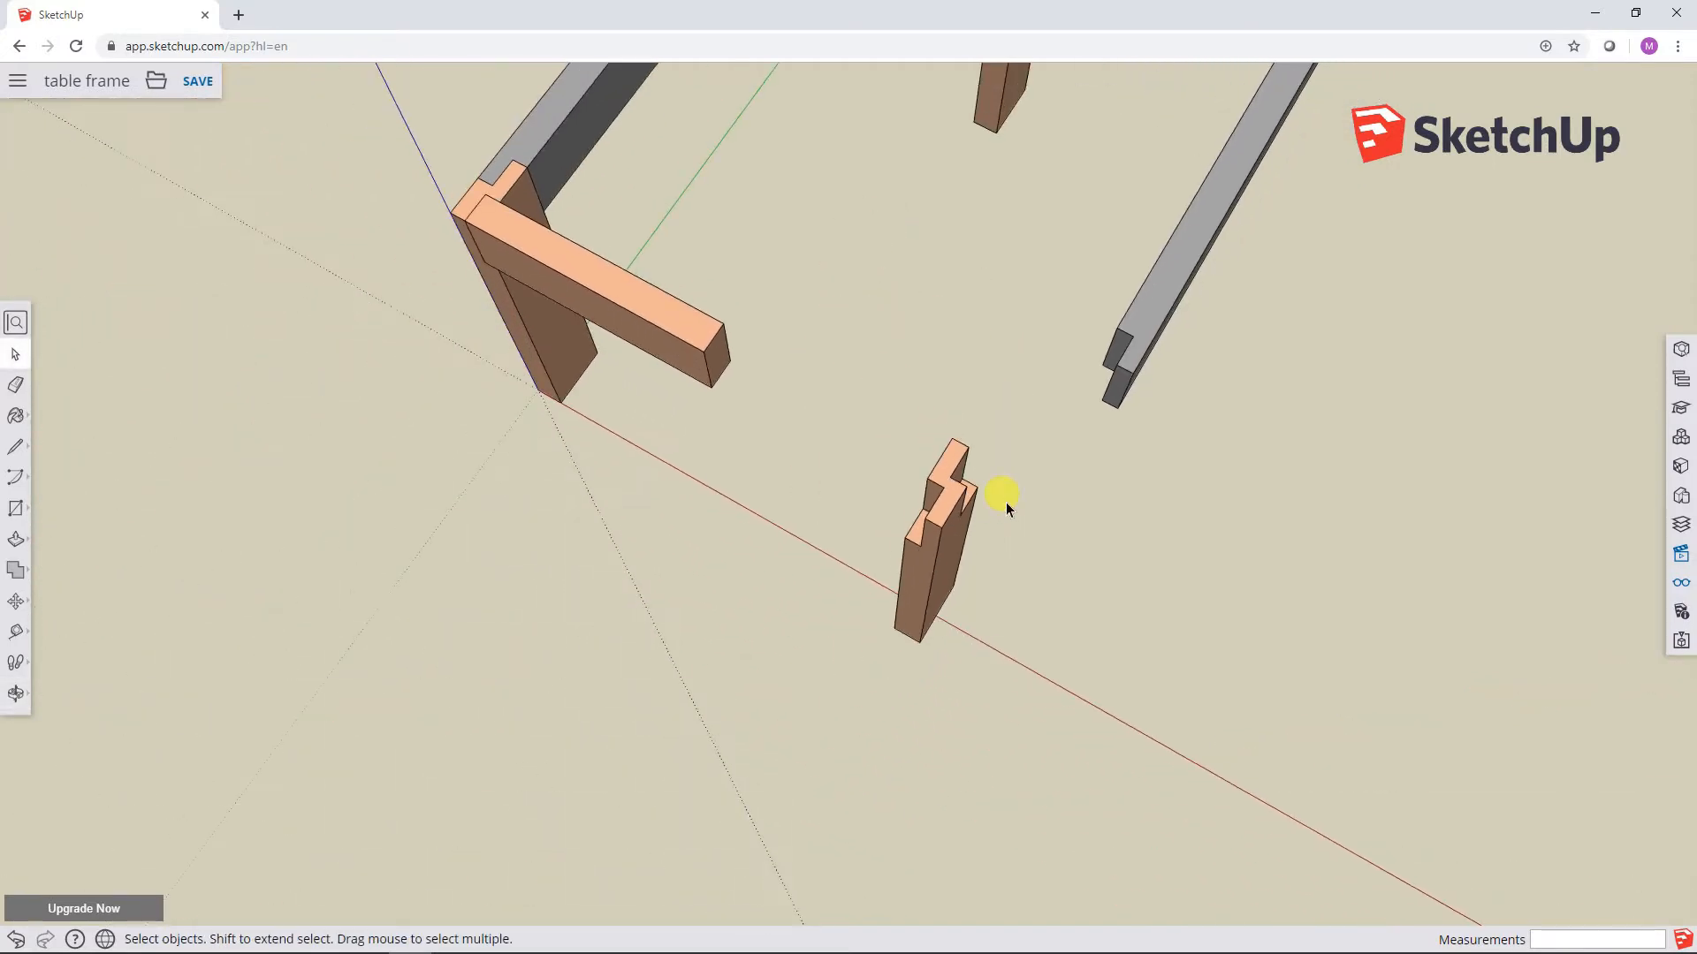
middle_click_drag(987, 338, 873, 495)
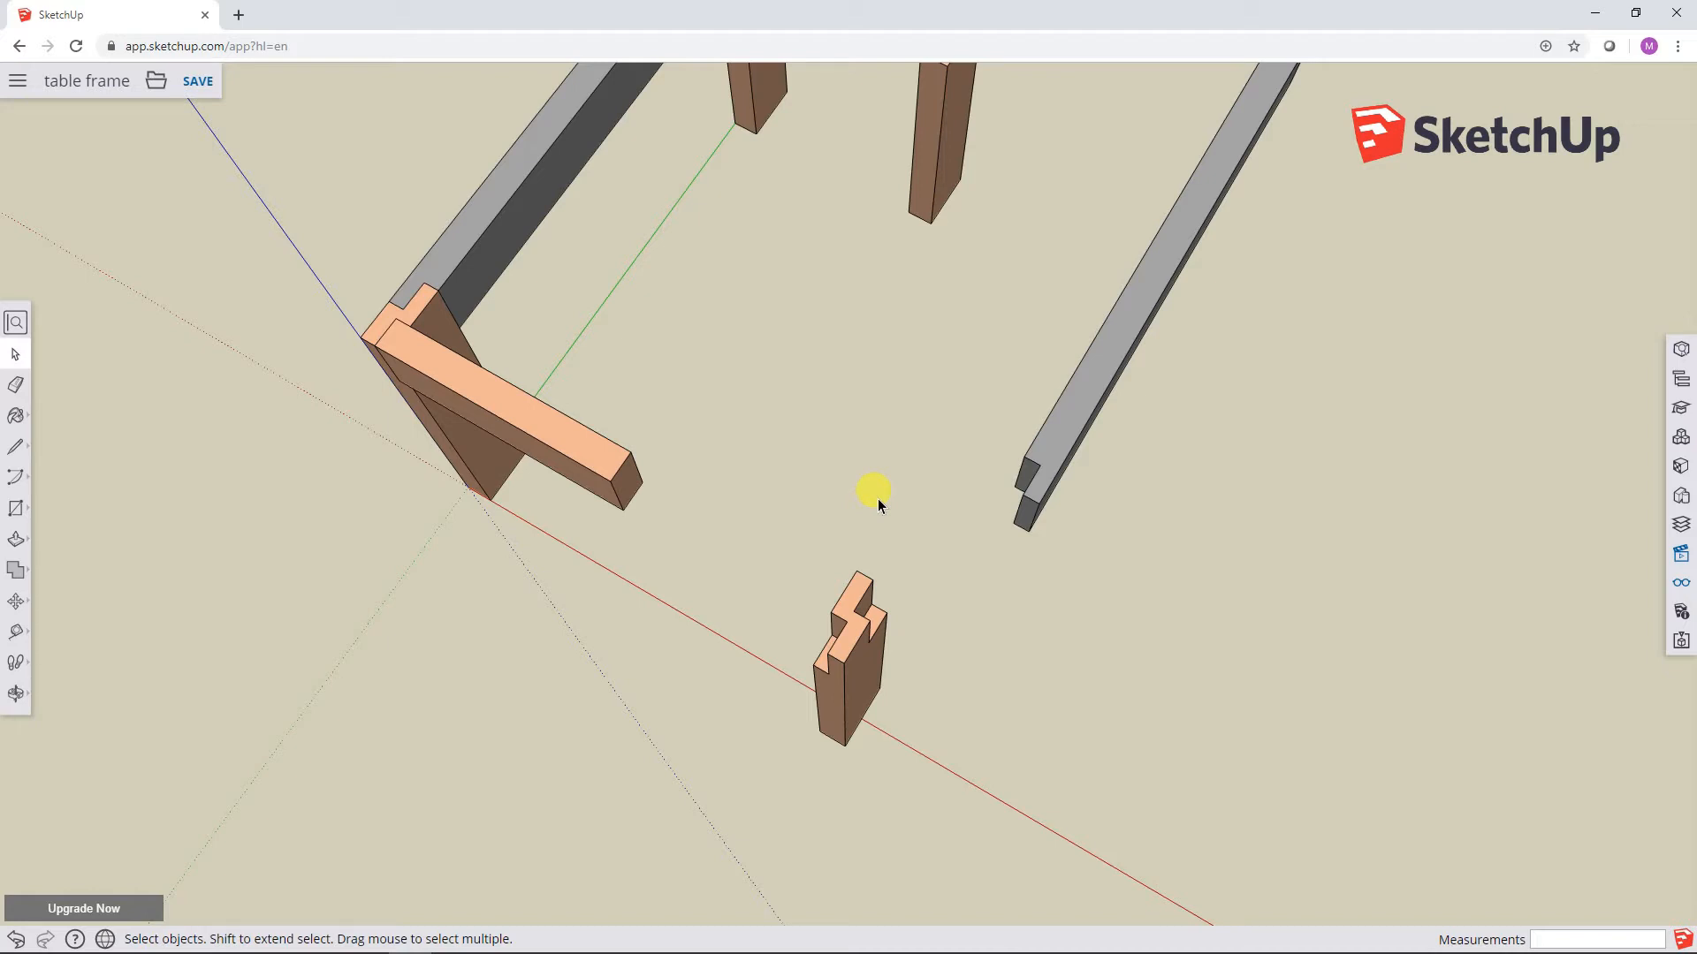
key("ctrl+s")
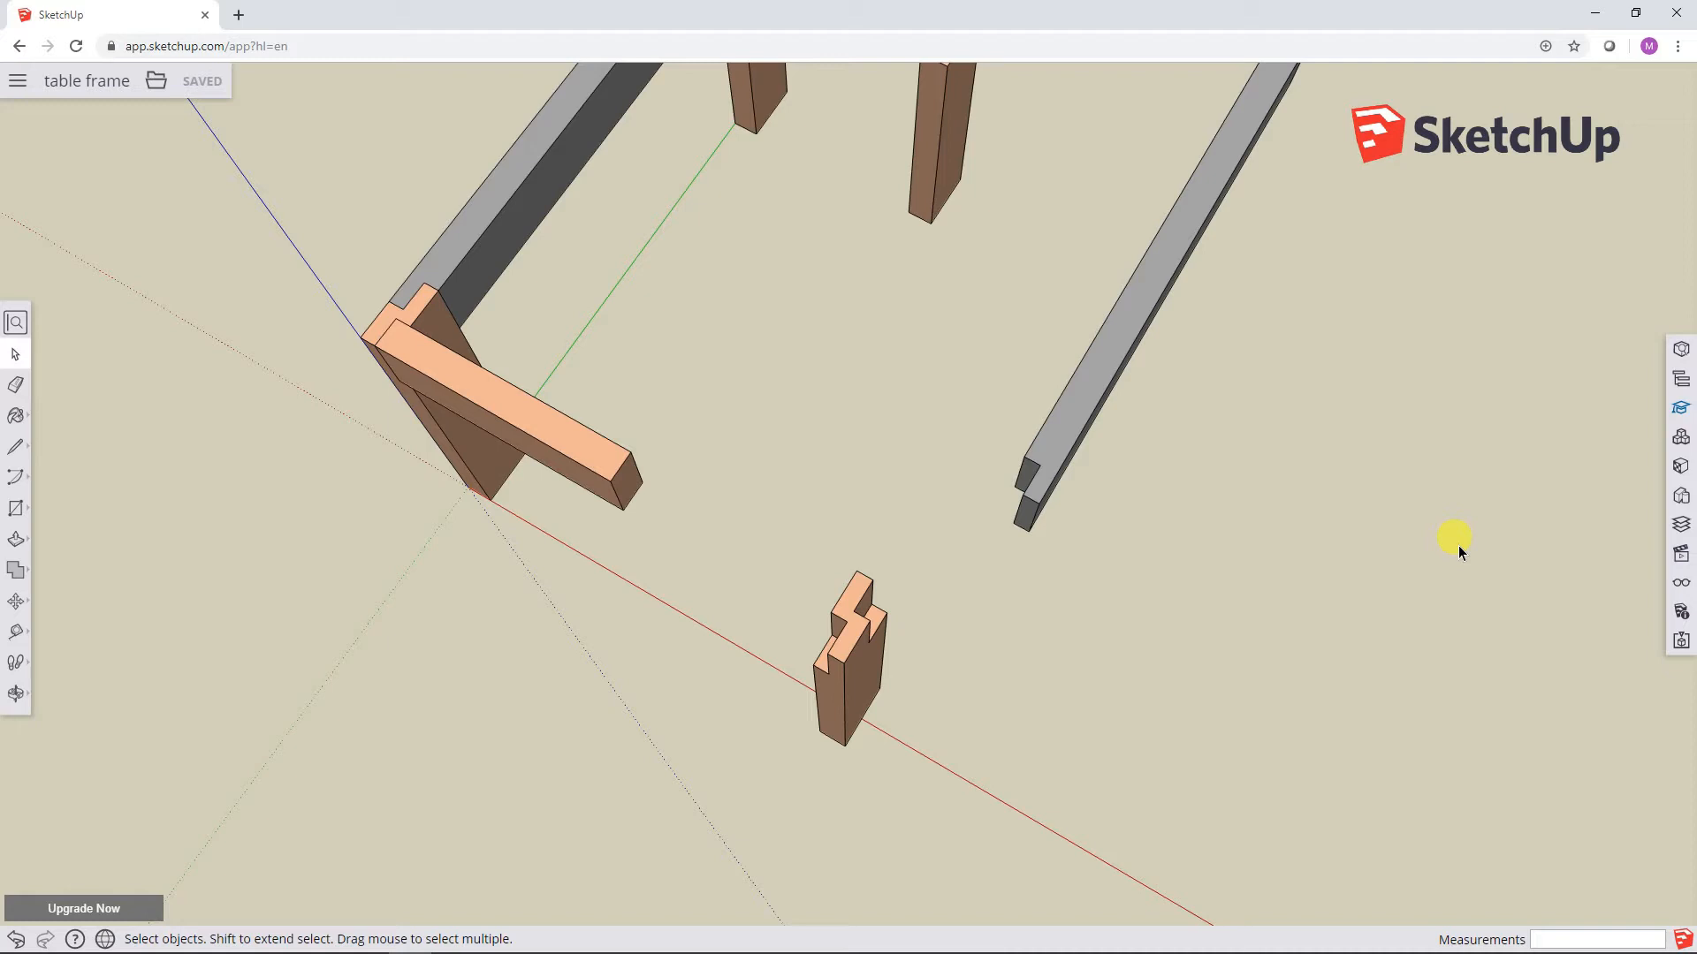
Step: Open the Instructor and examine its guidance for the Tape Measure, Move, Rotate, Push/Pull, Rectangle, Line and Select tools, closing it at the end
left_click(1683, 414)
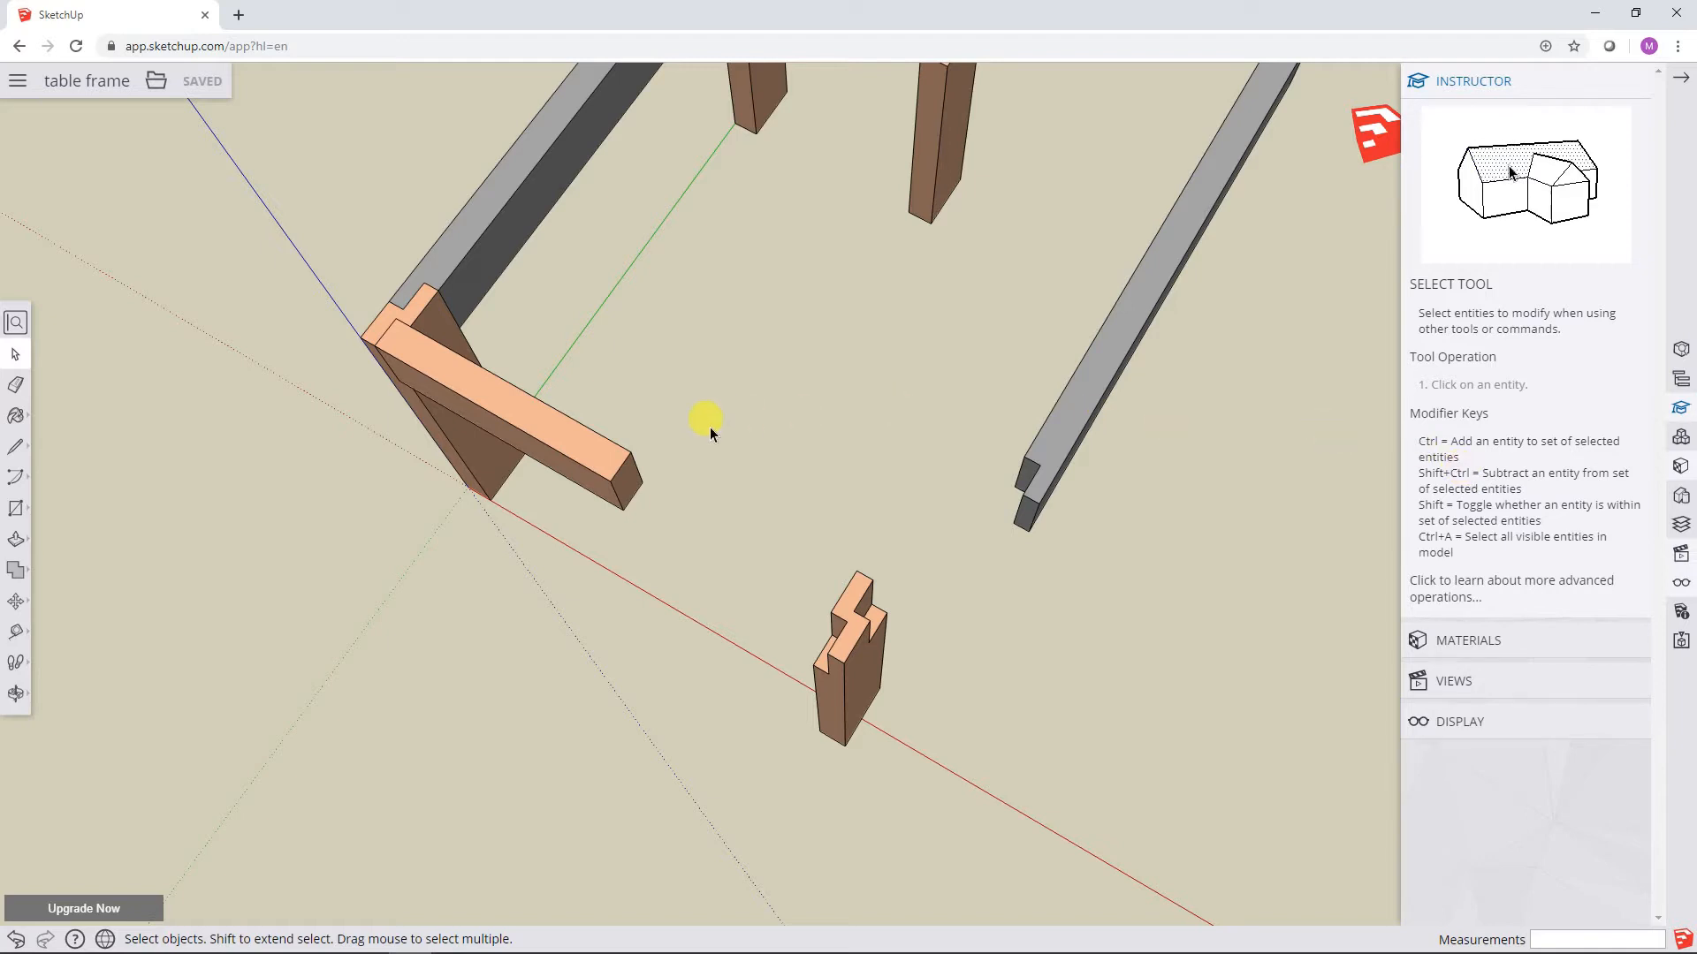
left_click(17, 633)
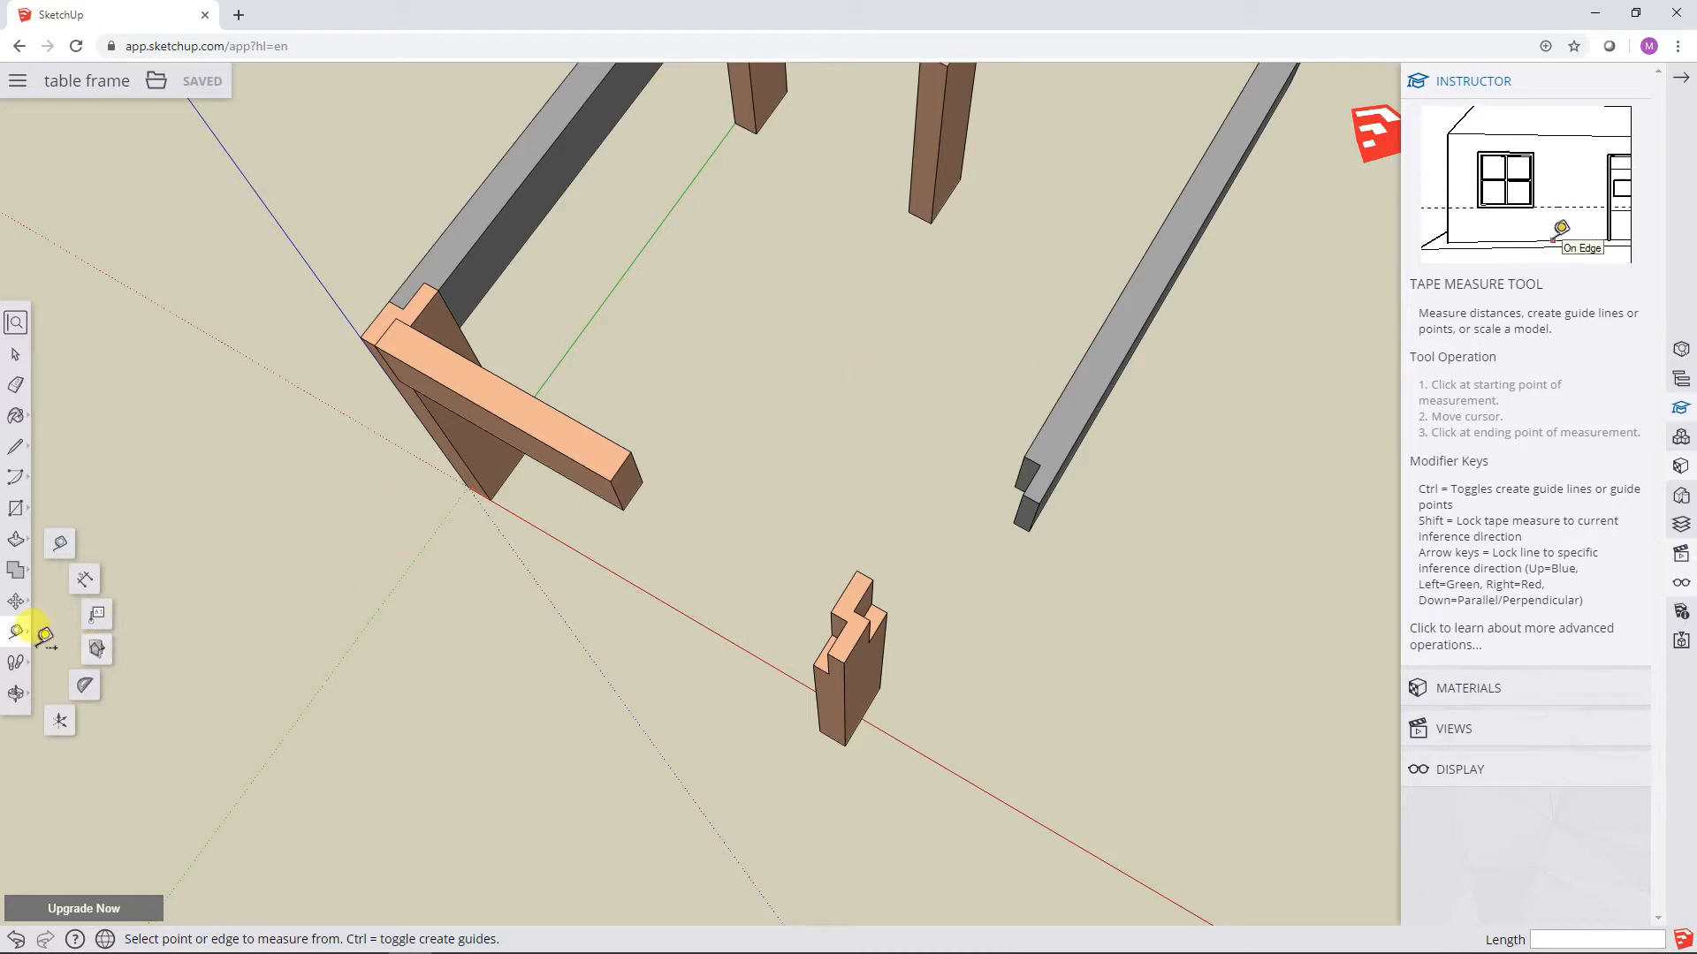
left_click(17, 604)
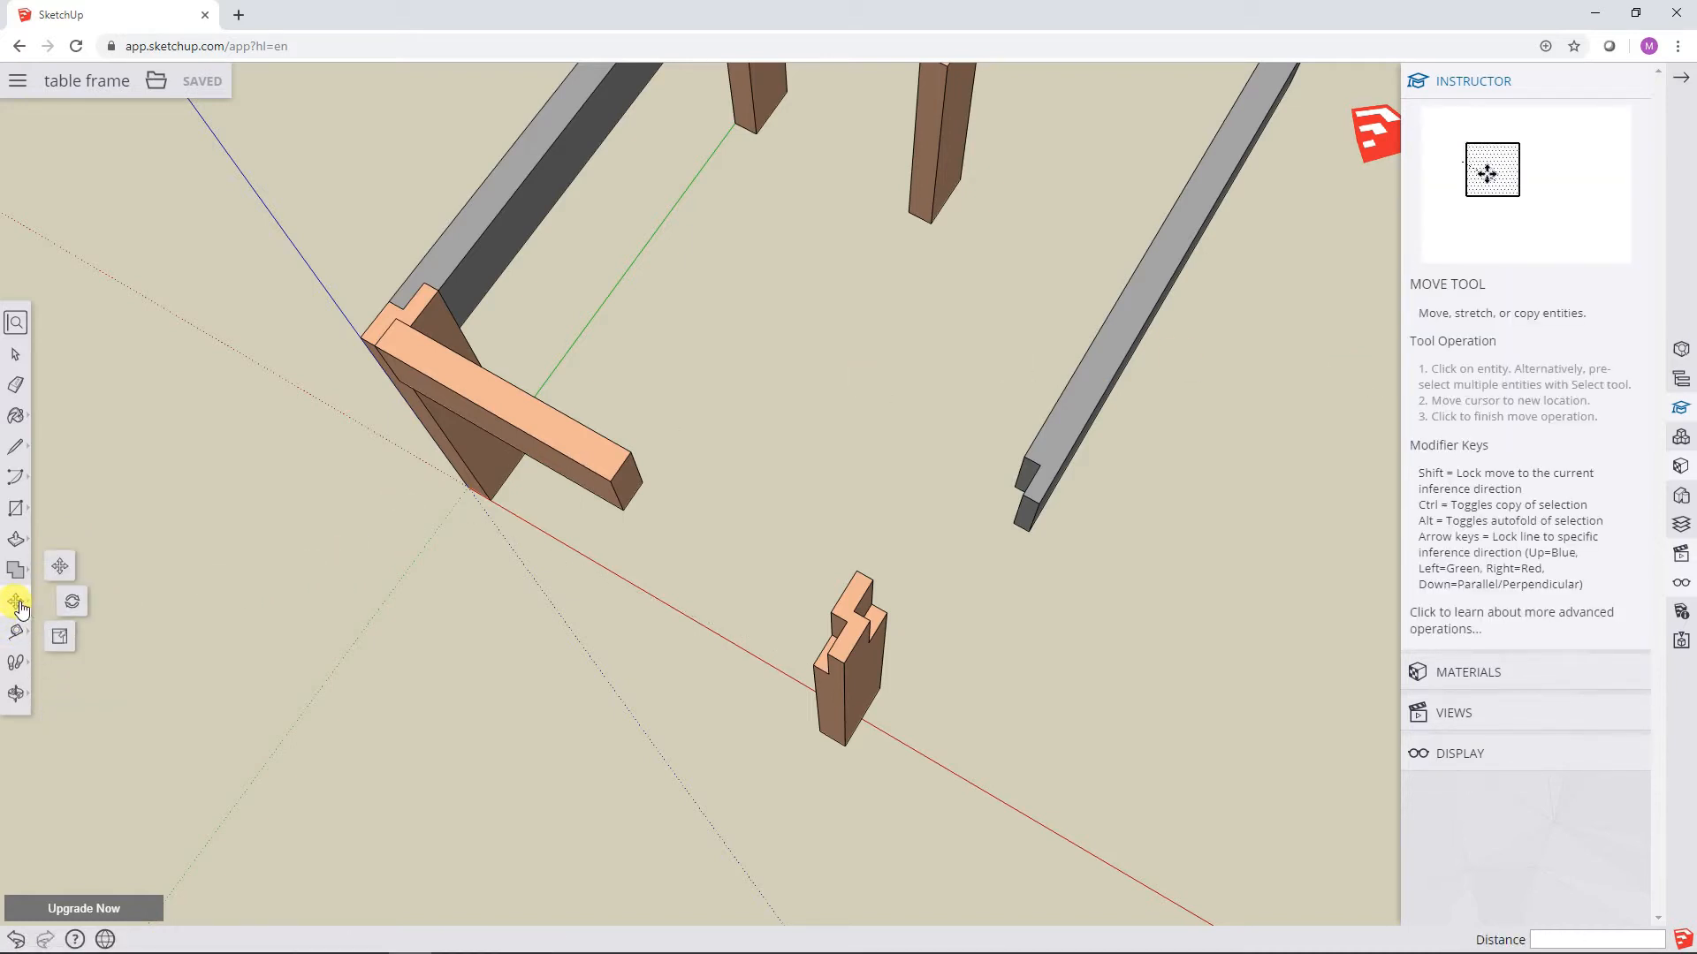
left_click(73, 601)
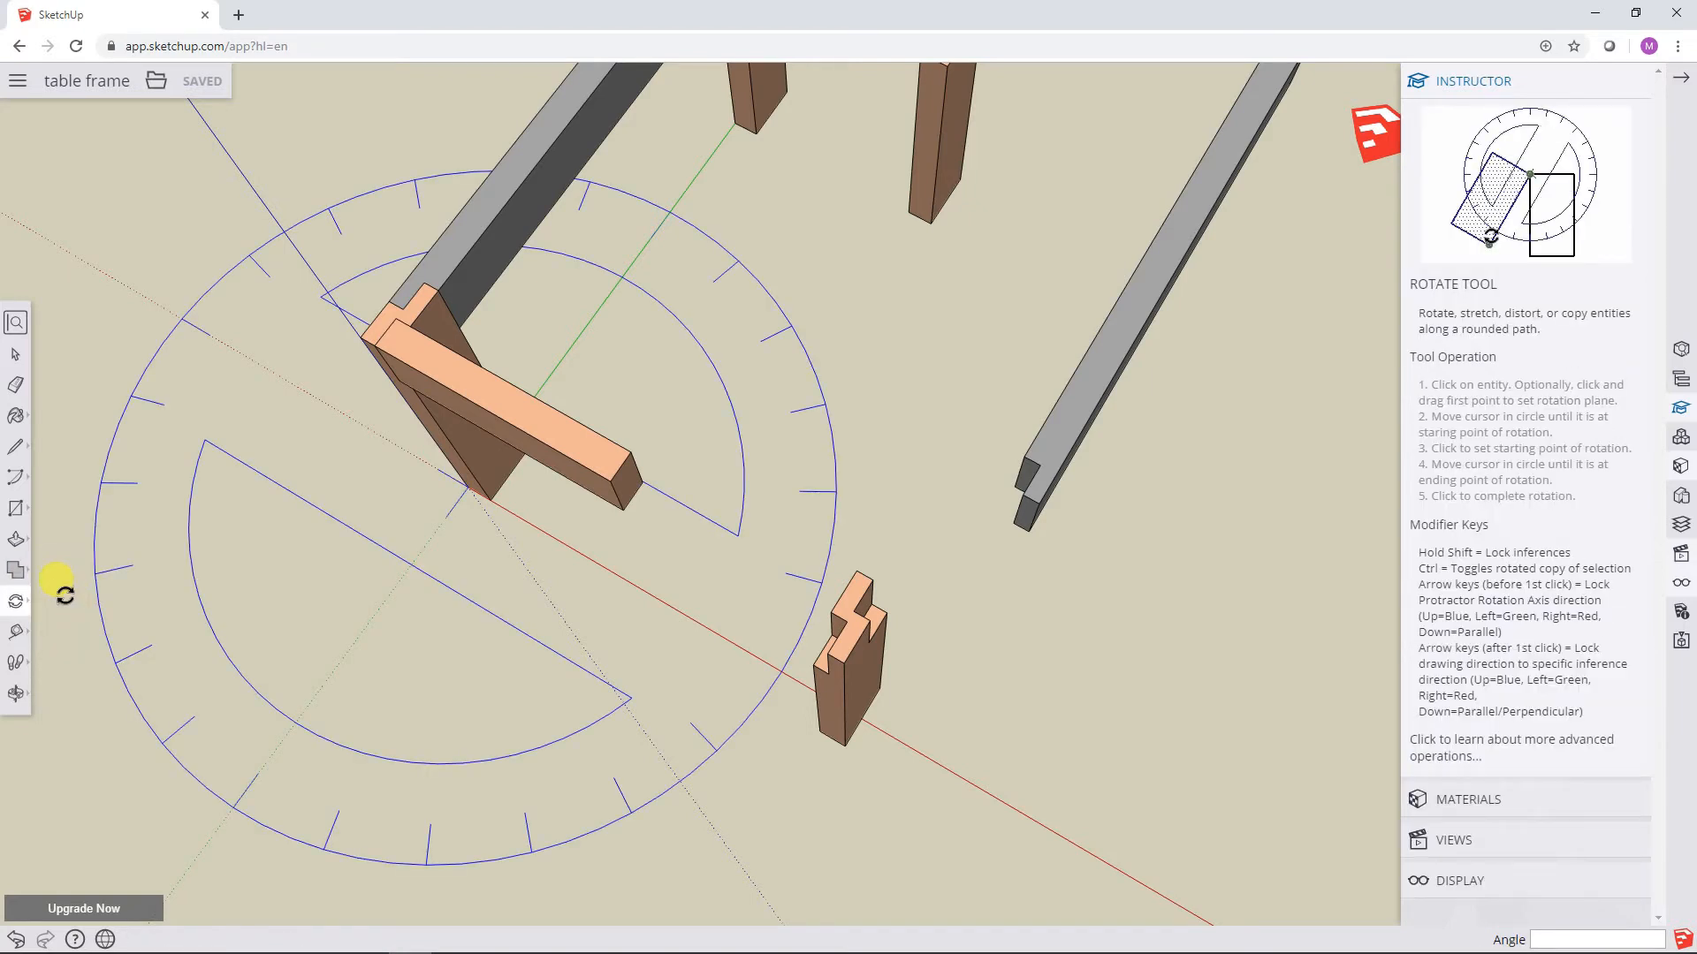
left_click(16, 541)
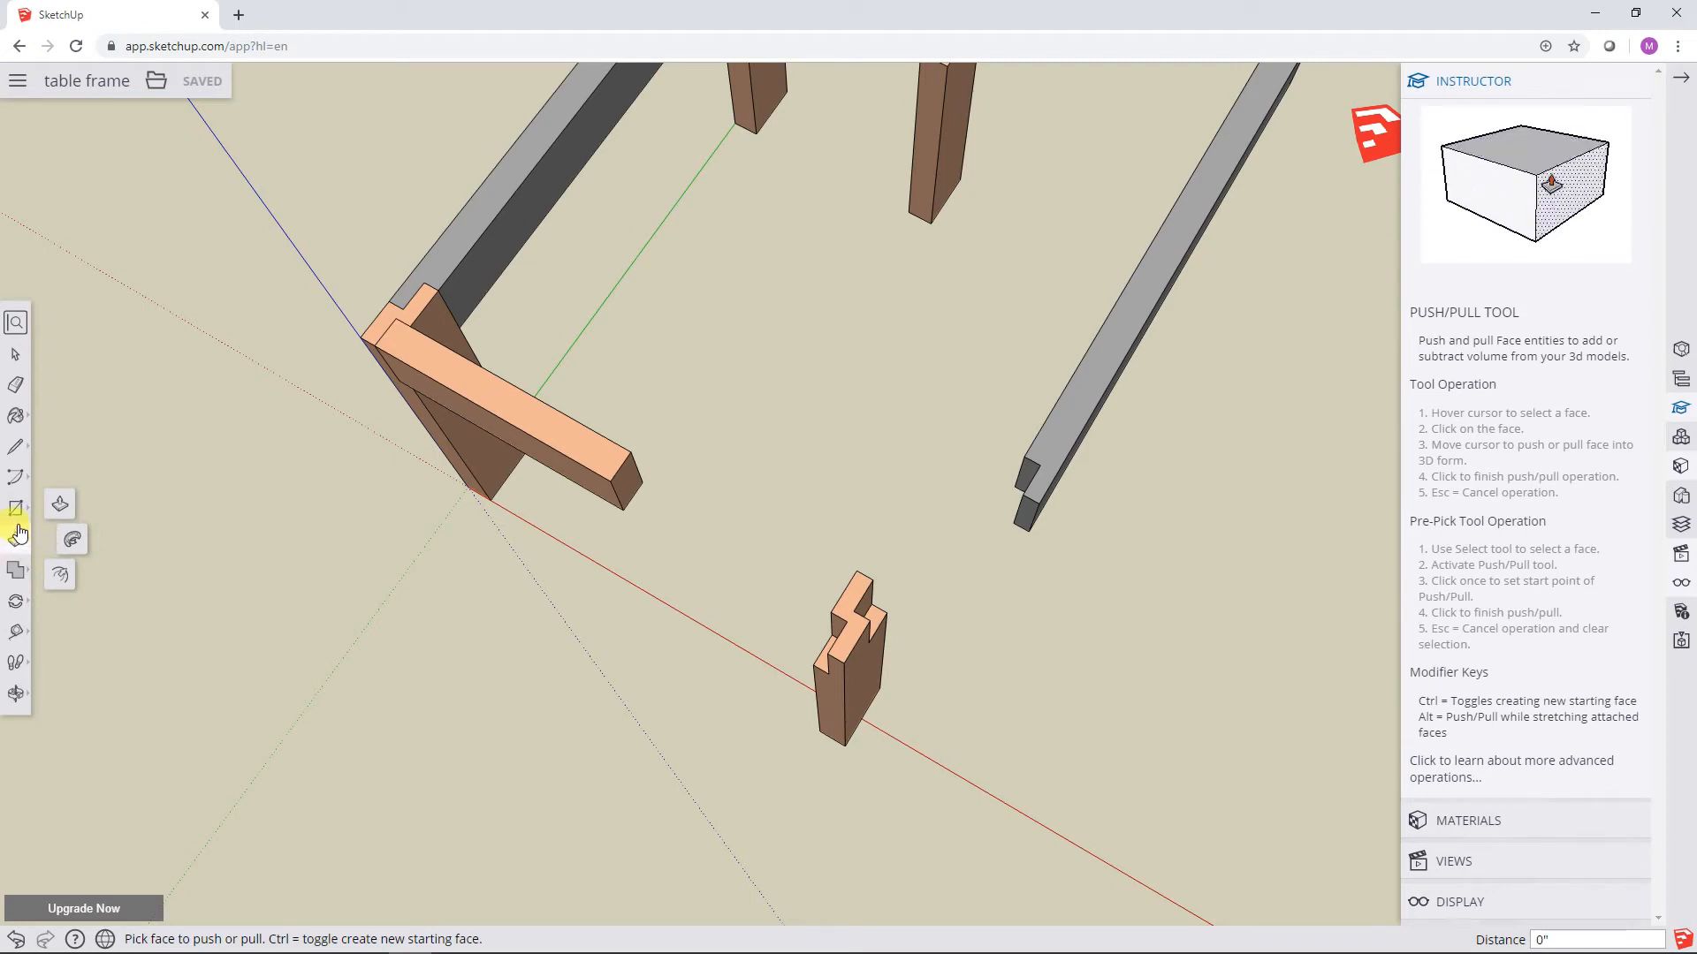
left_click(19, 513)
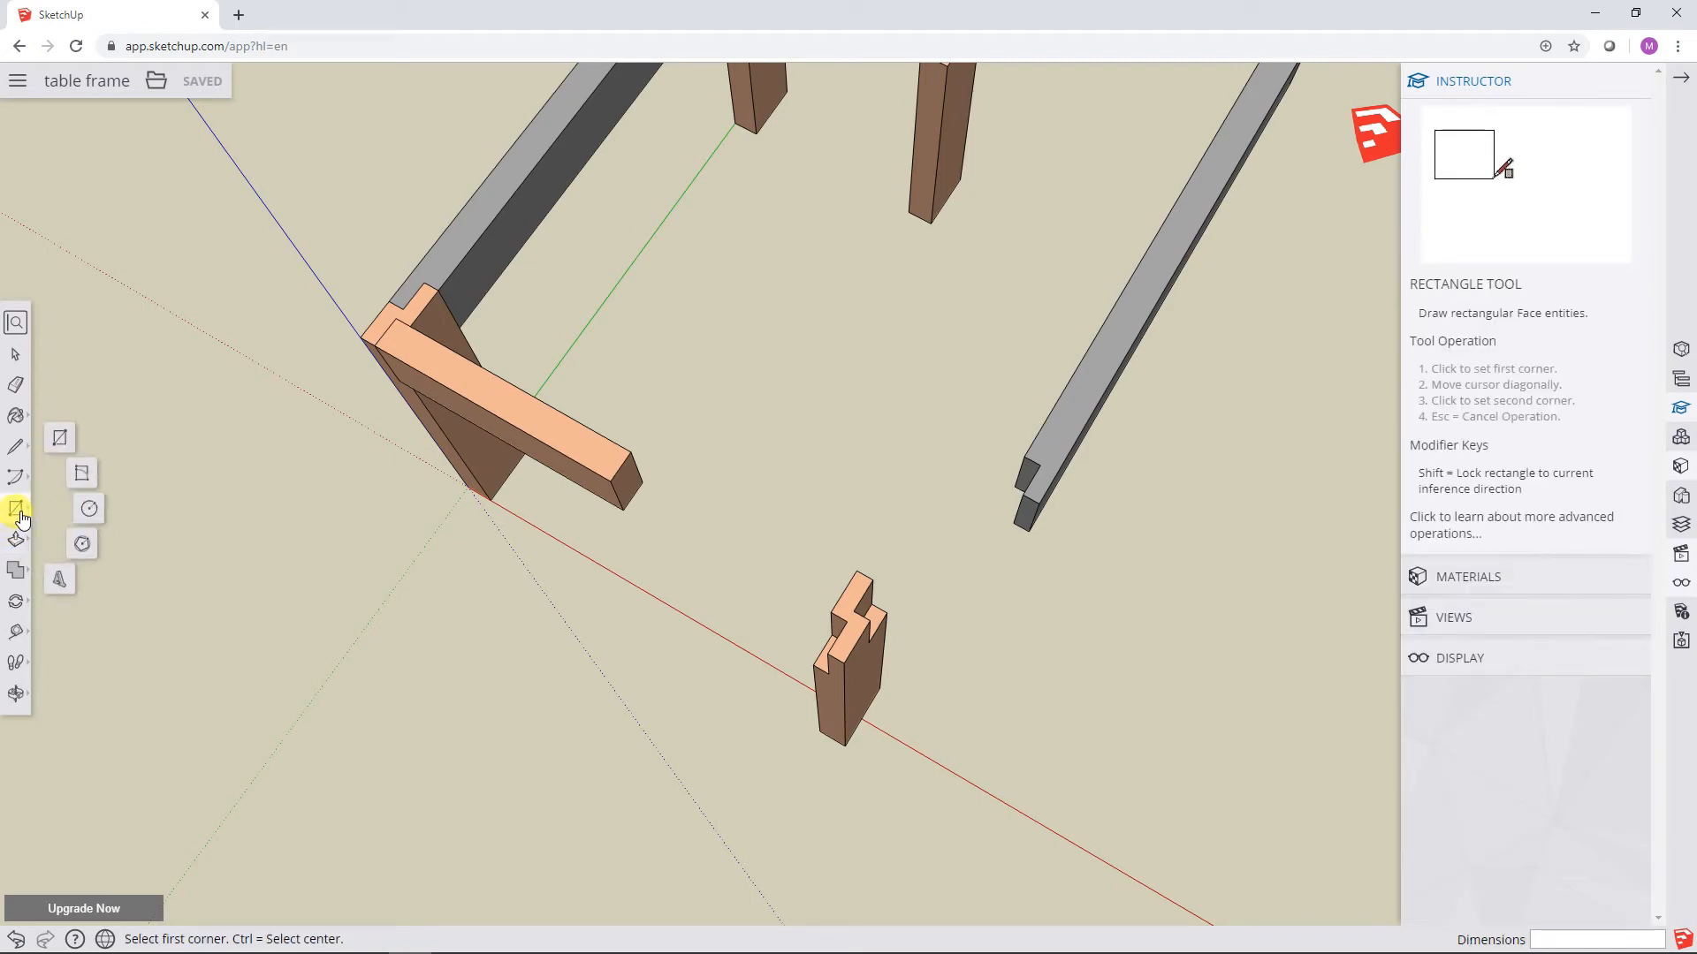
left_click(16, 448)
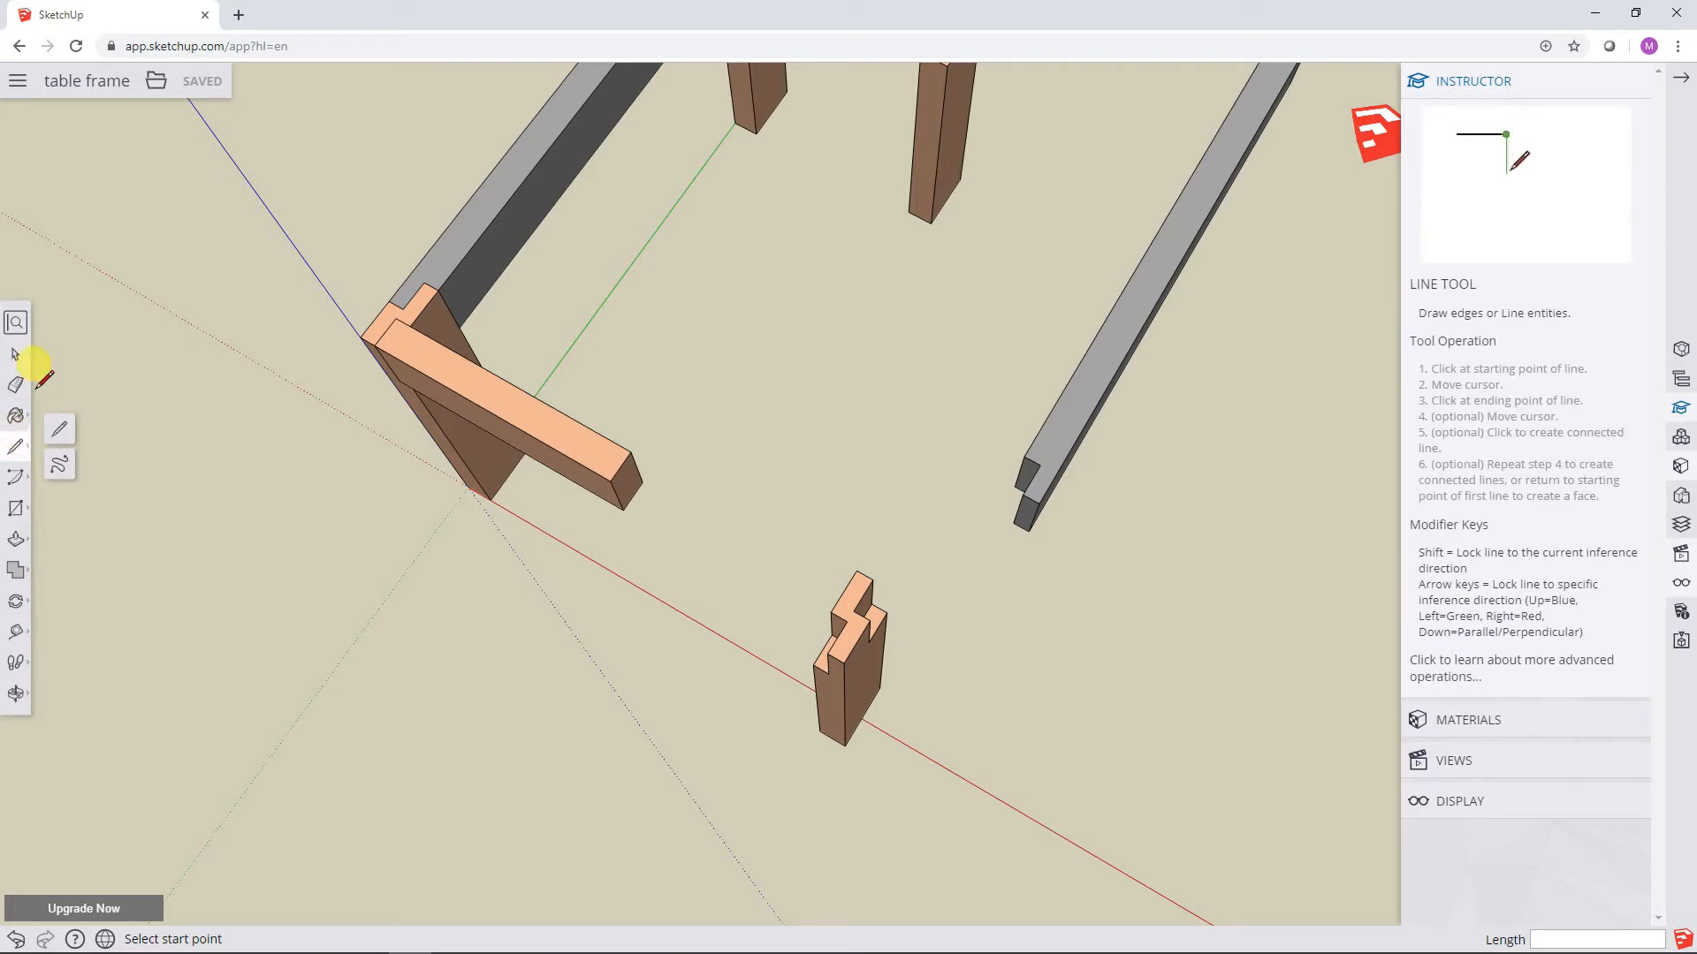
left_click(17, 360)
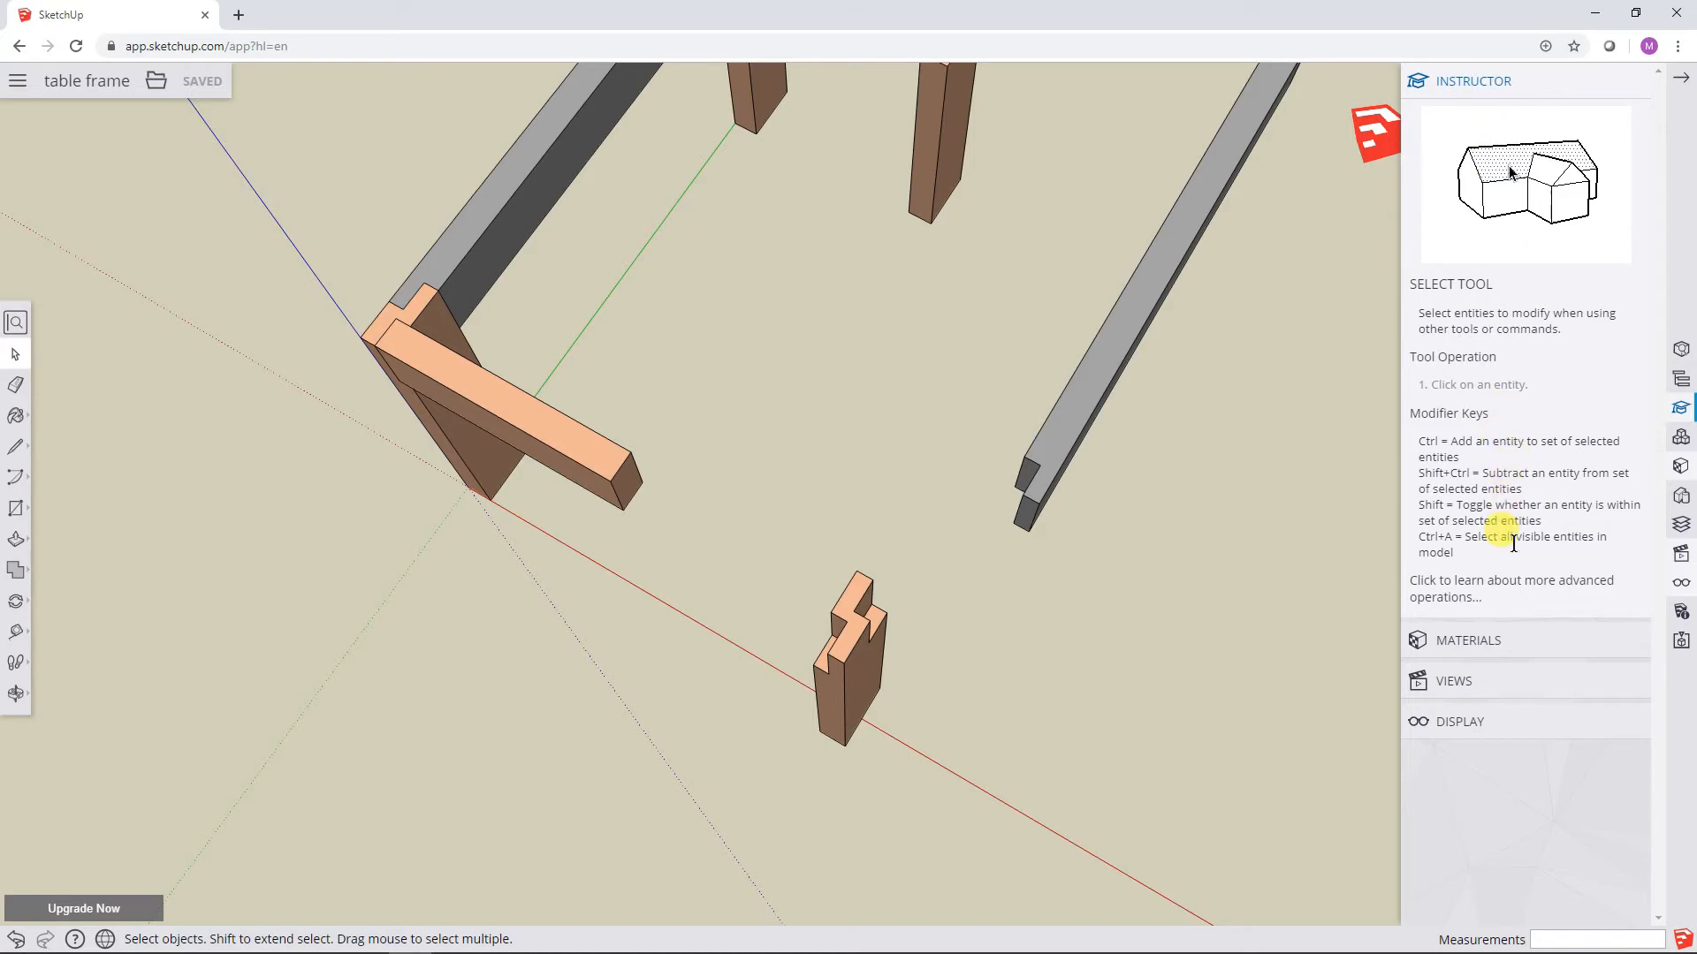
left_click(1685, 83)
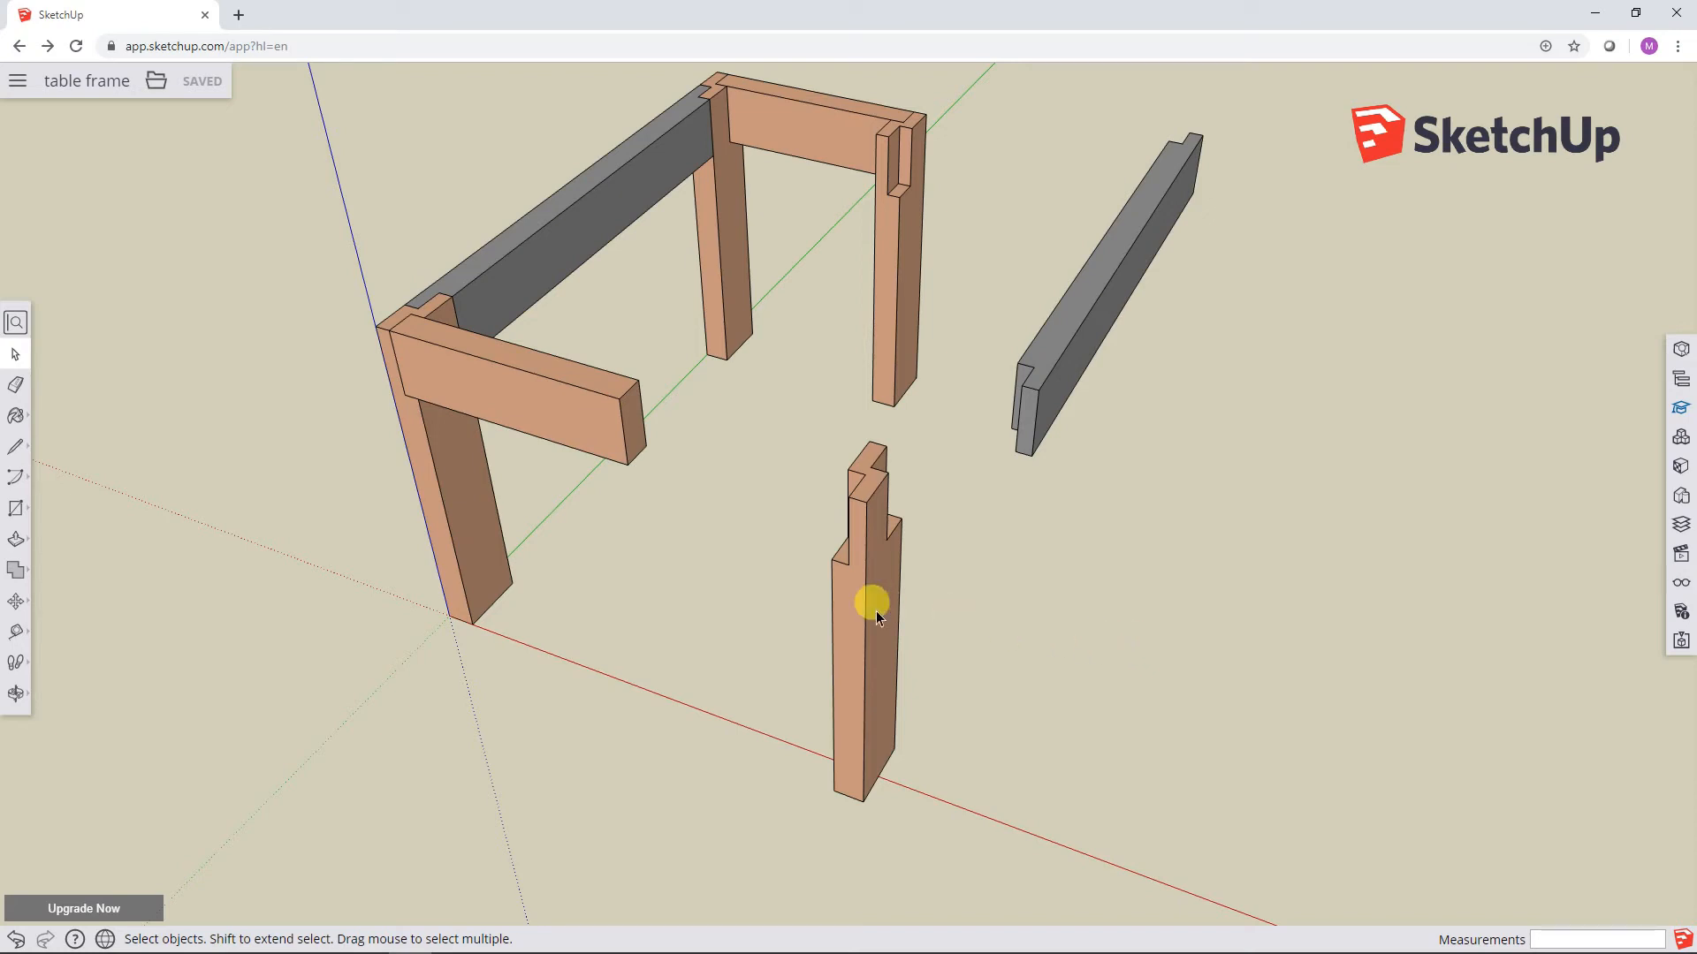
Step: Move the detached leg by its notch's lower corner onto the lower end corner of the front short rail
left_click(840, 611)
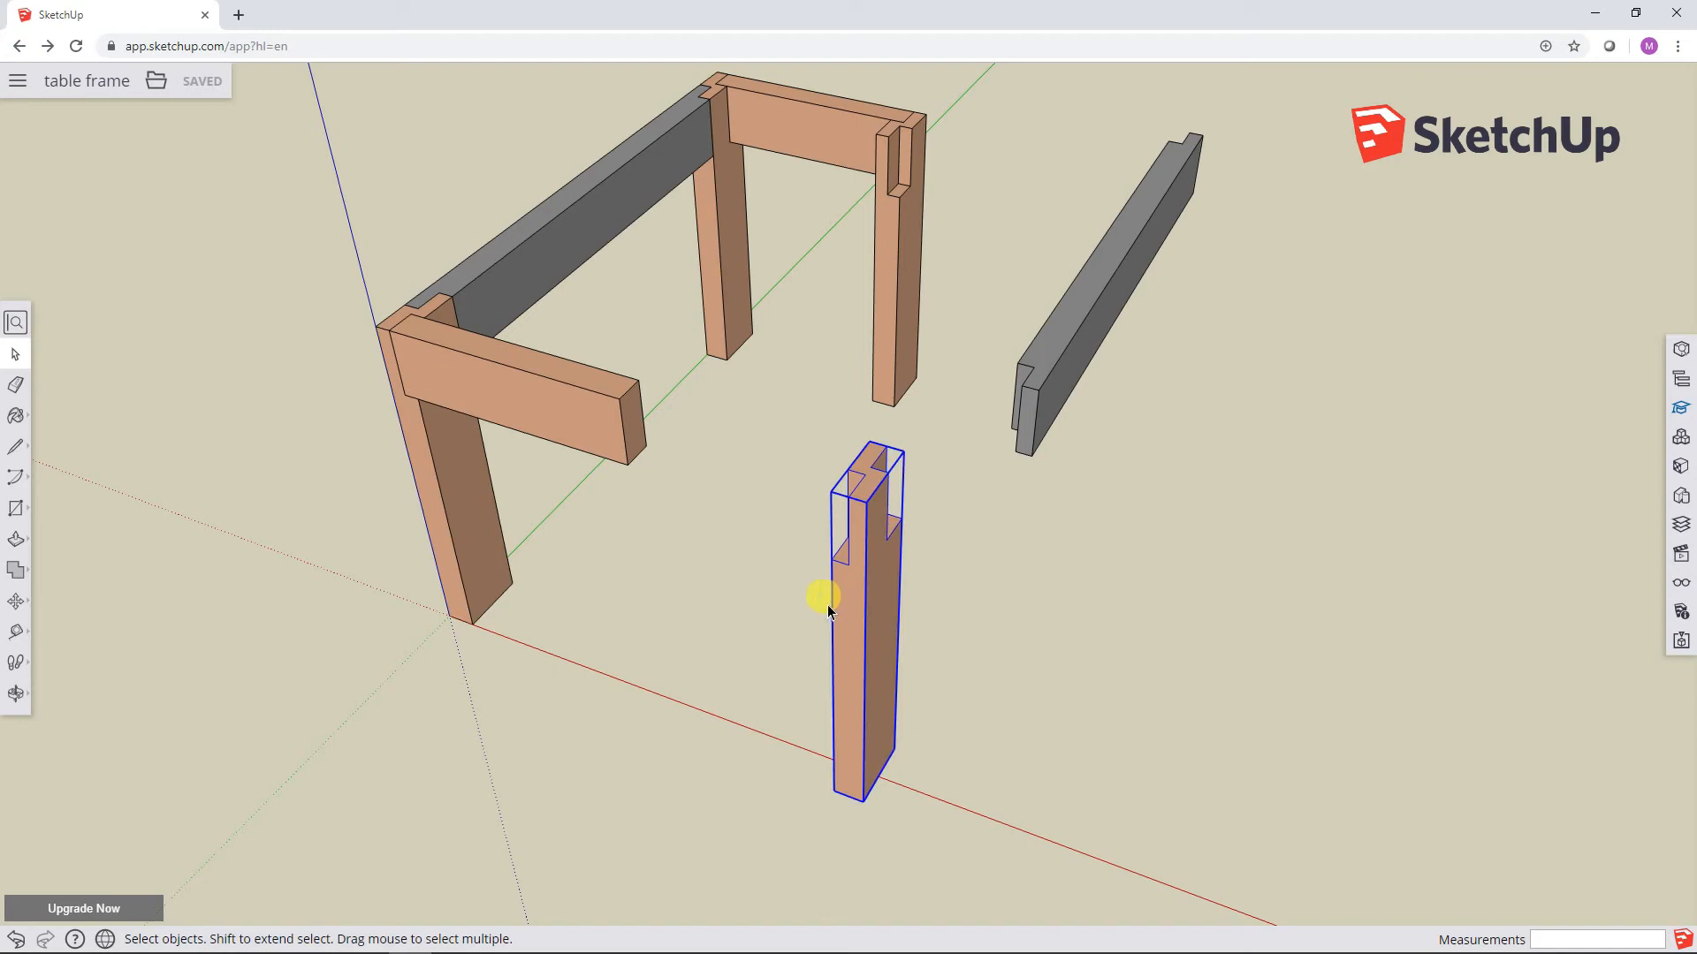
left_click(15, 603)
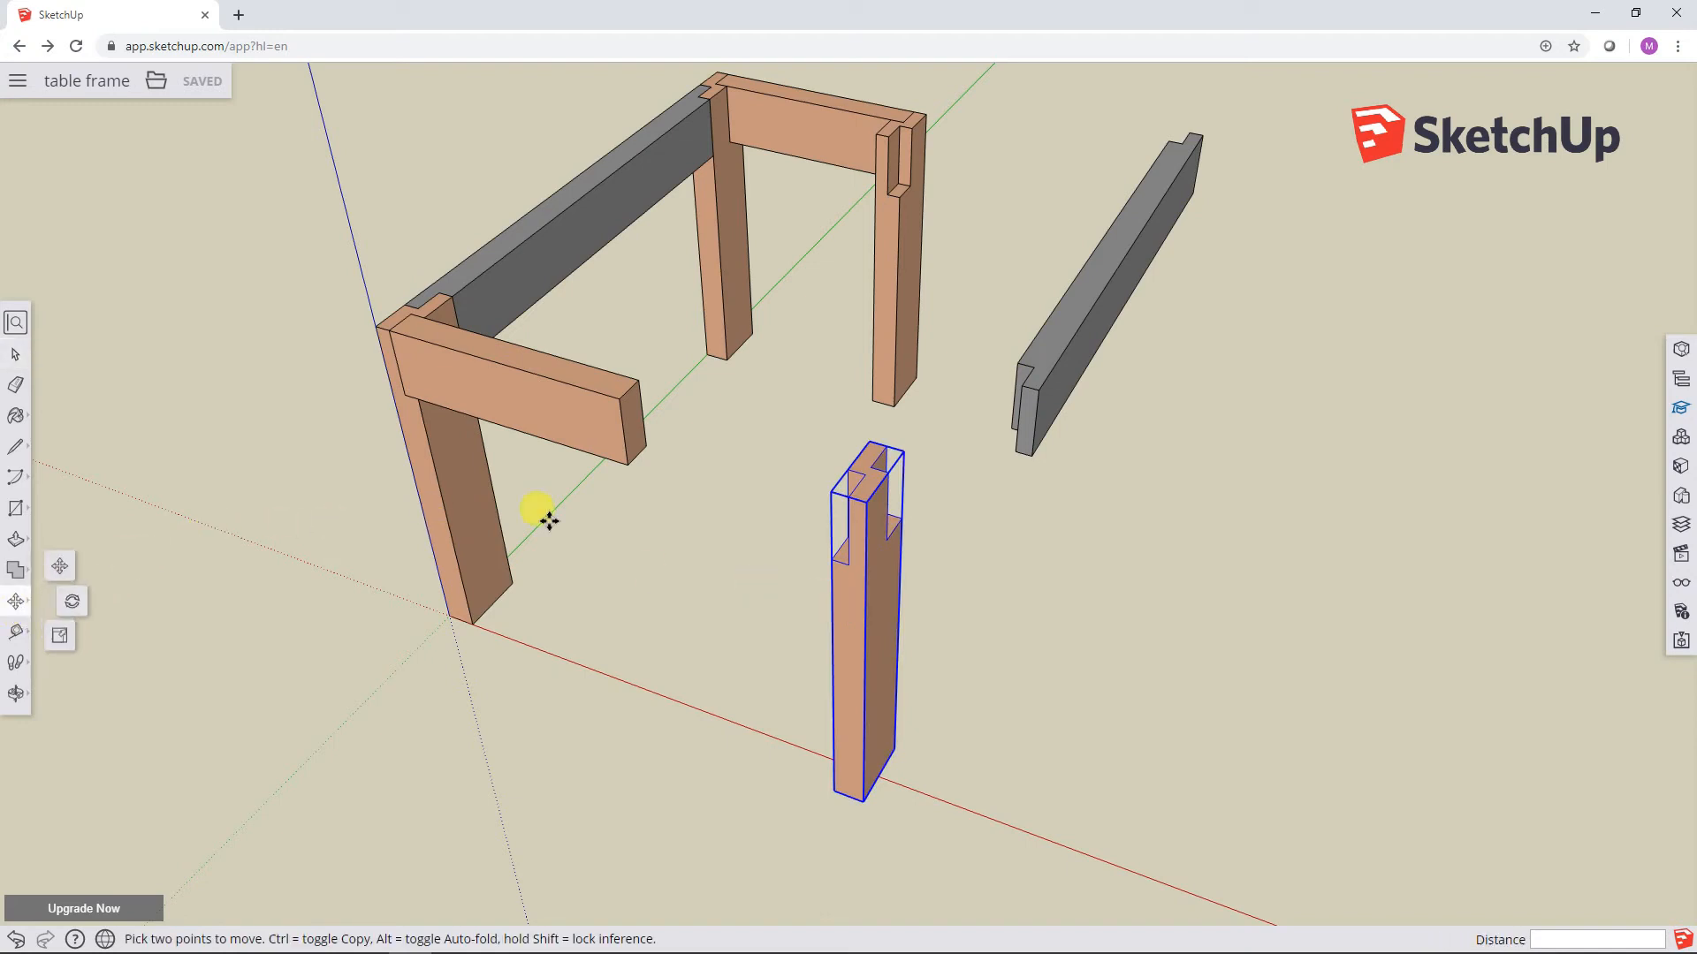
left_click(847, 564)
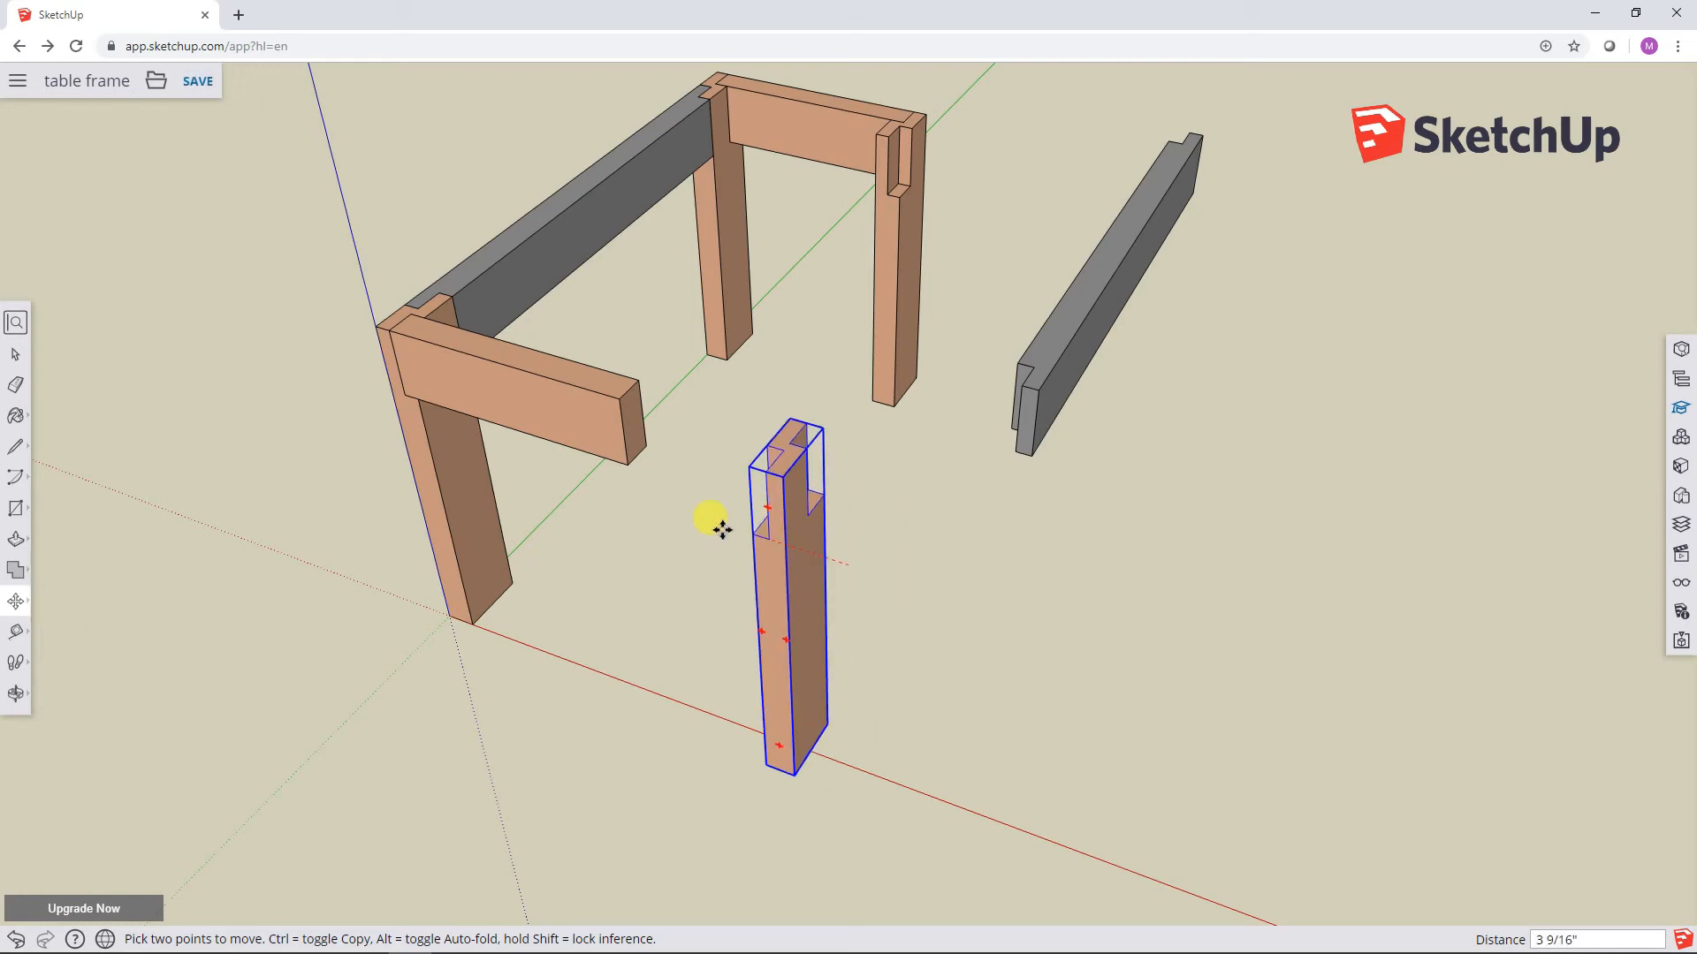
left_click(627, 463)
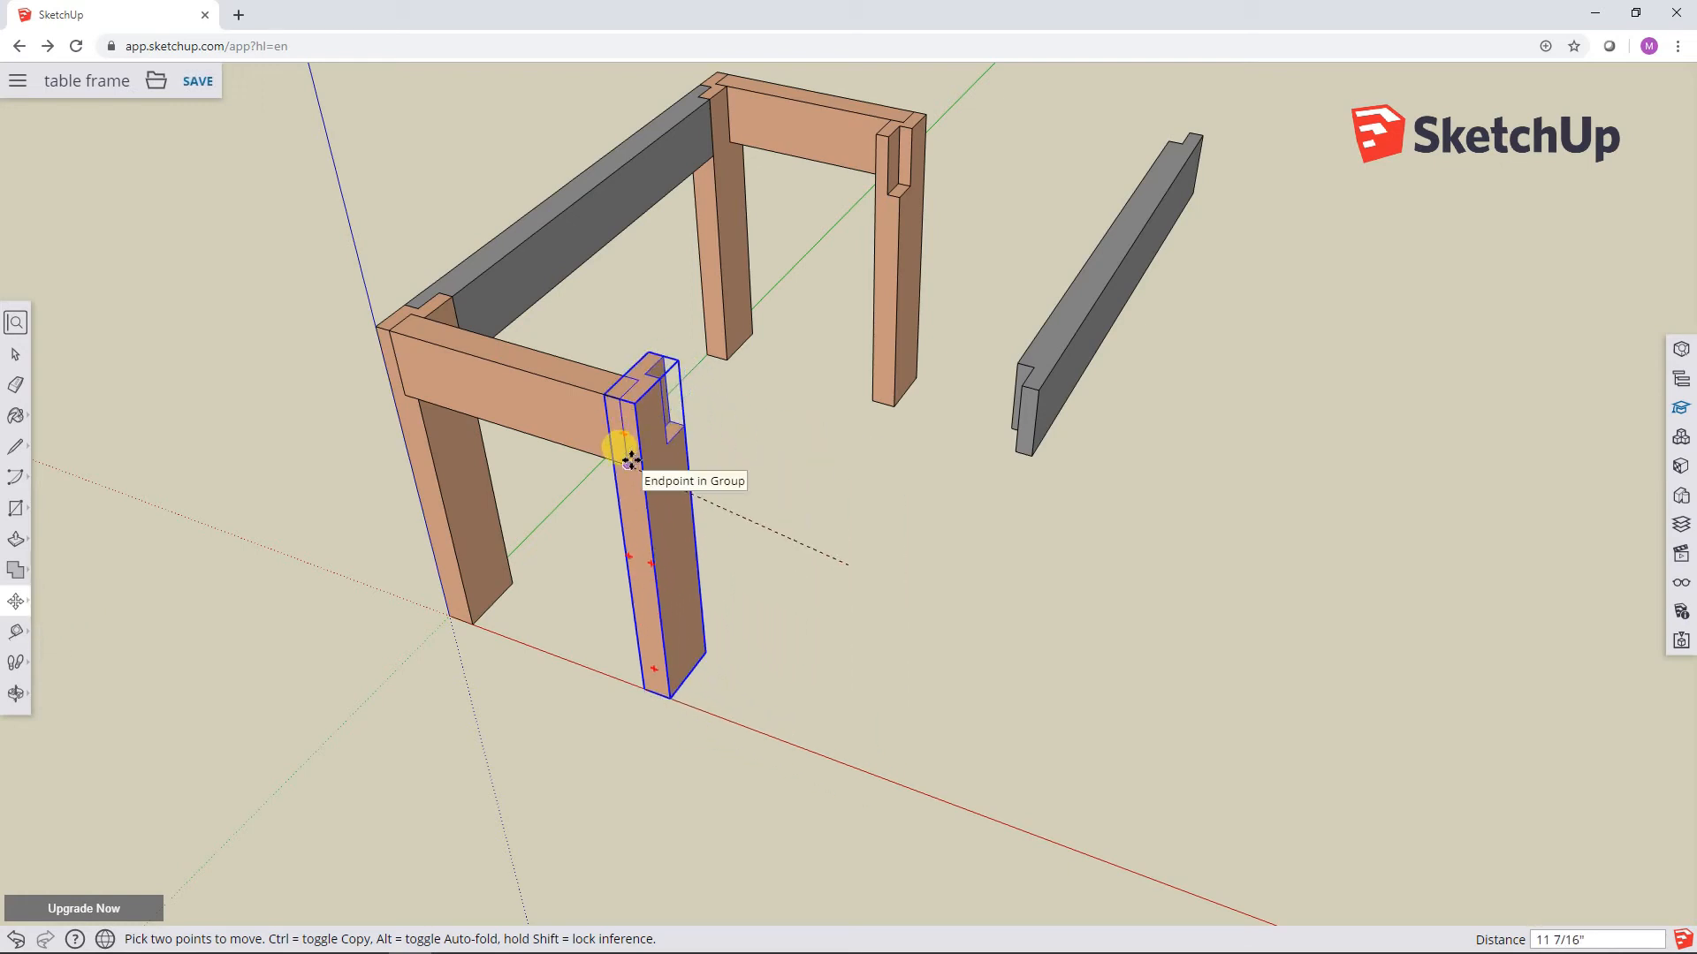
Step: Move the detached grey long rail by its lower end corner into the notch of the refitted leg and clear the selection
left_click(15, 354)
left_click(1069, 304)
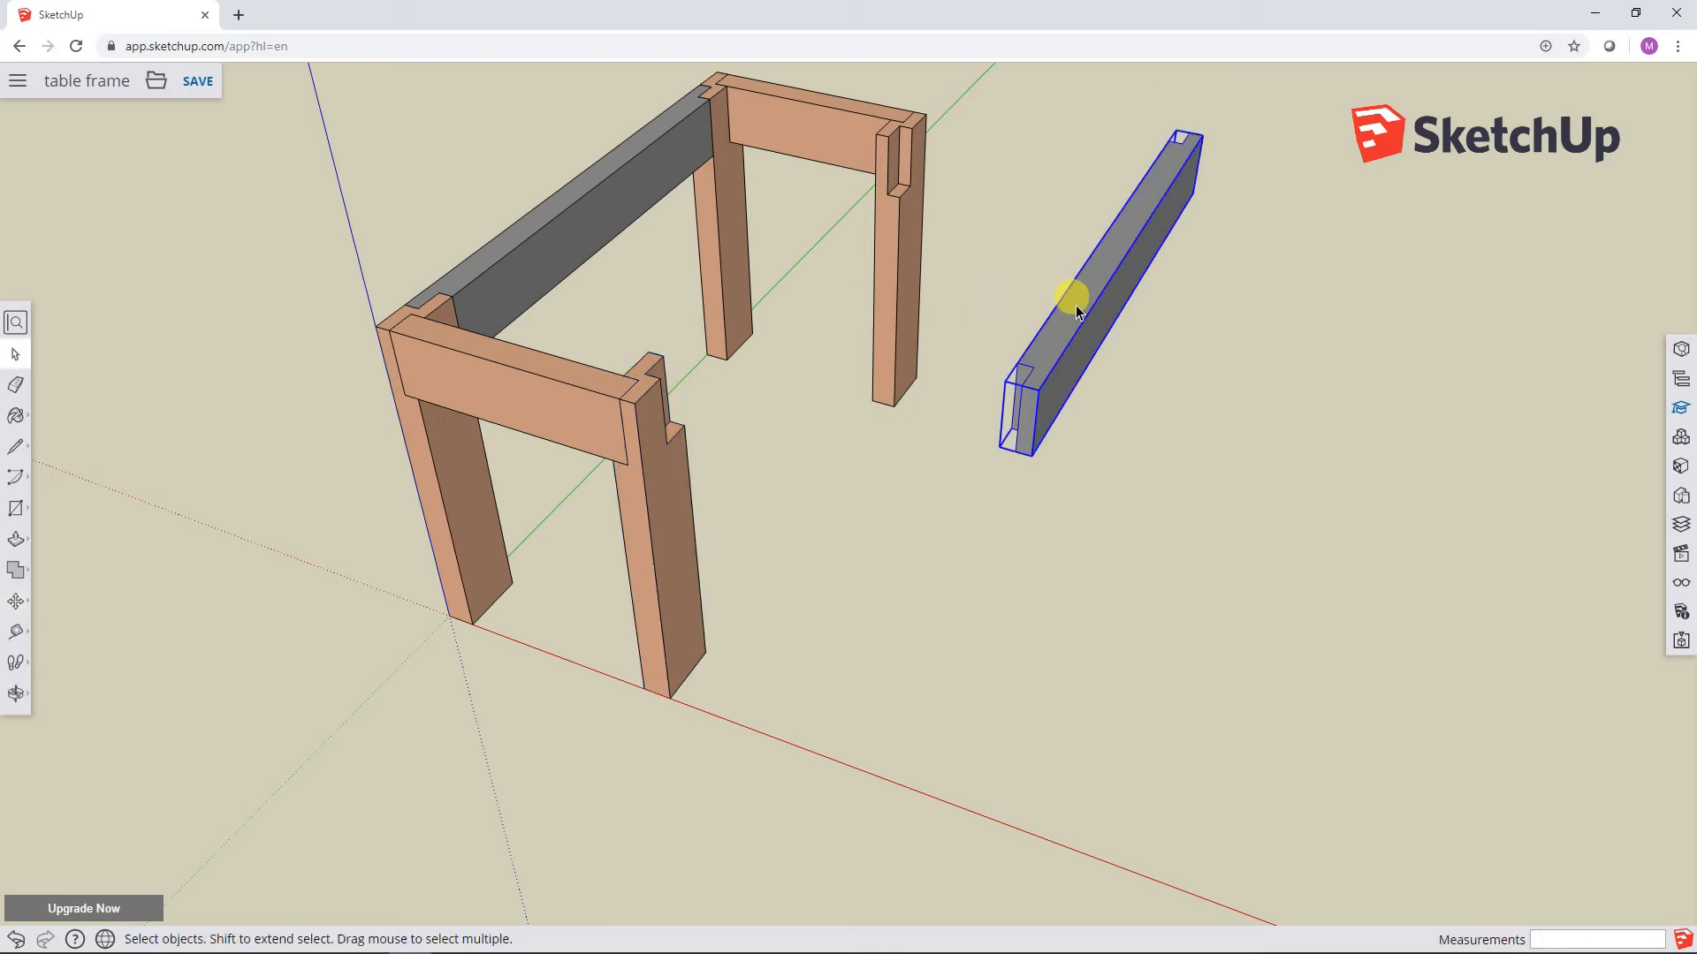
left_click(15, 601)
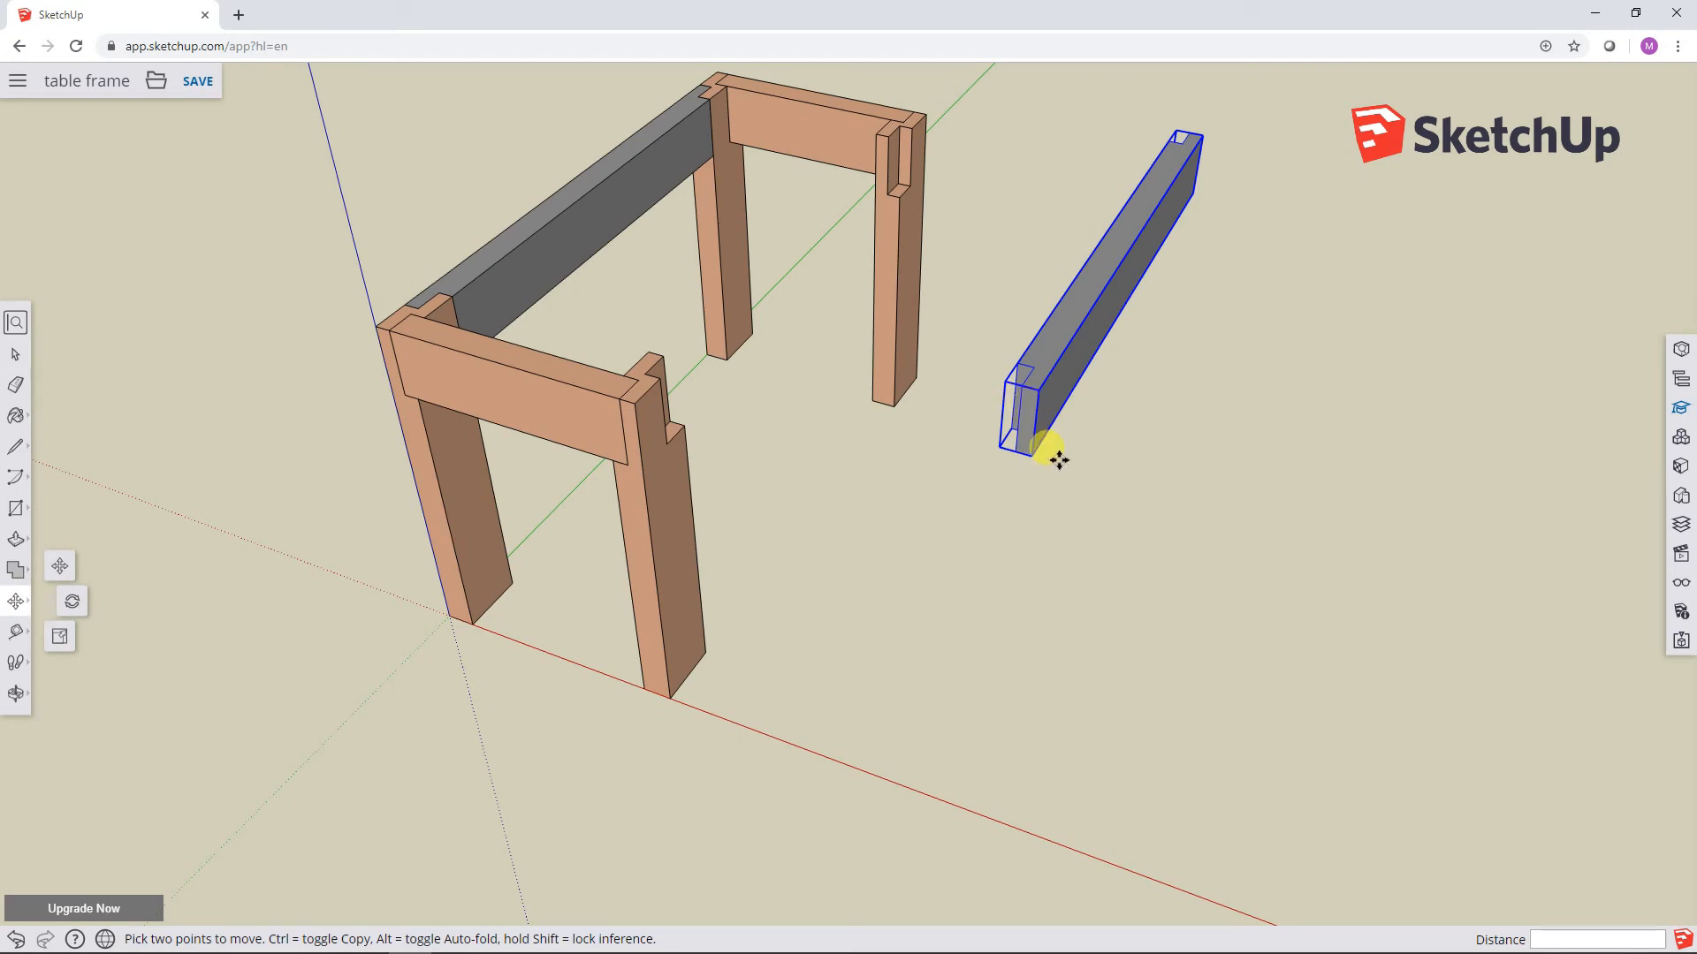
left_click(1025, 446)
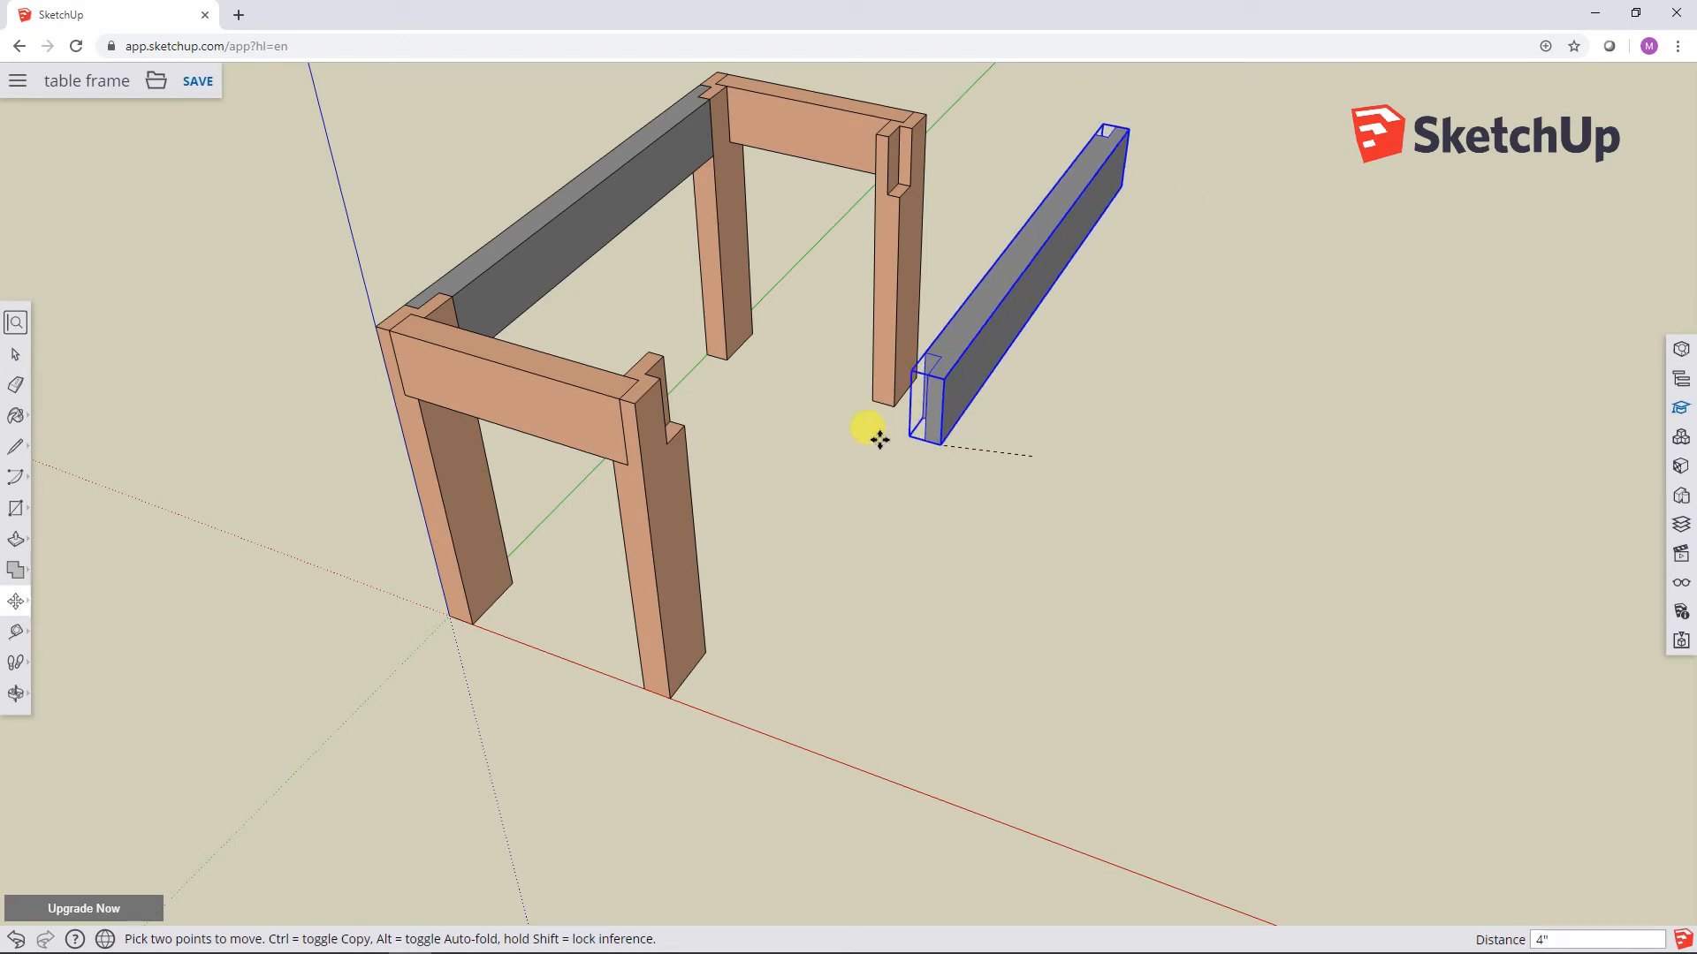
left_click(670, 439)
middle_click_drag(1052, 432, 925, 502)
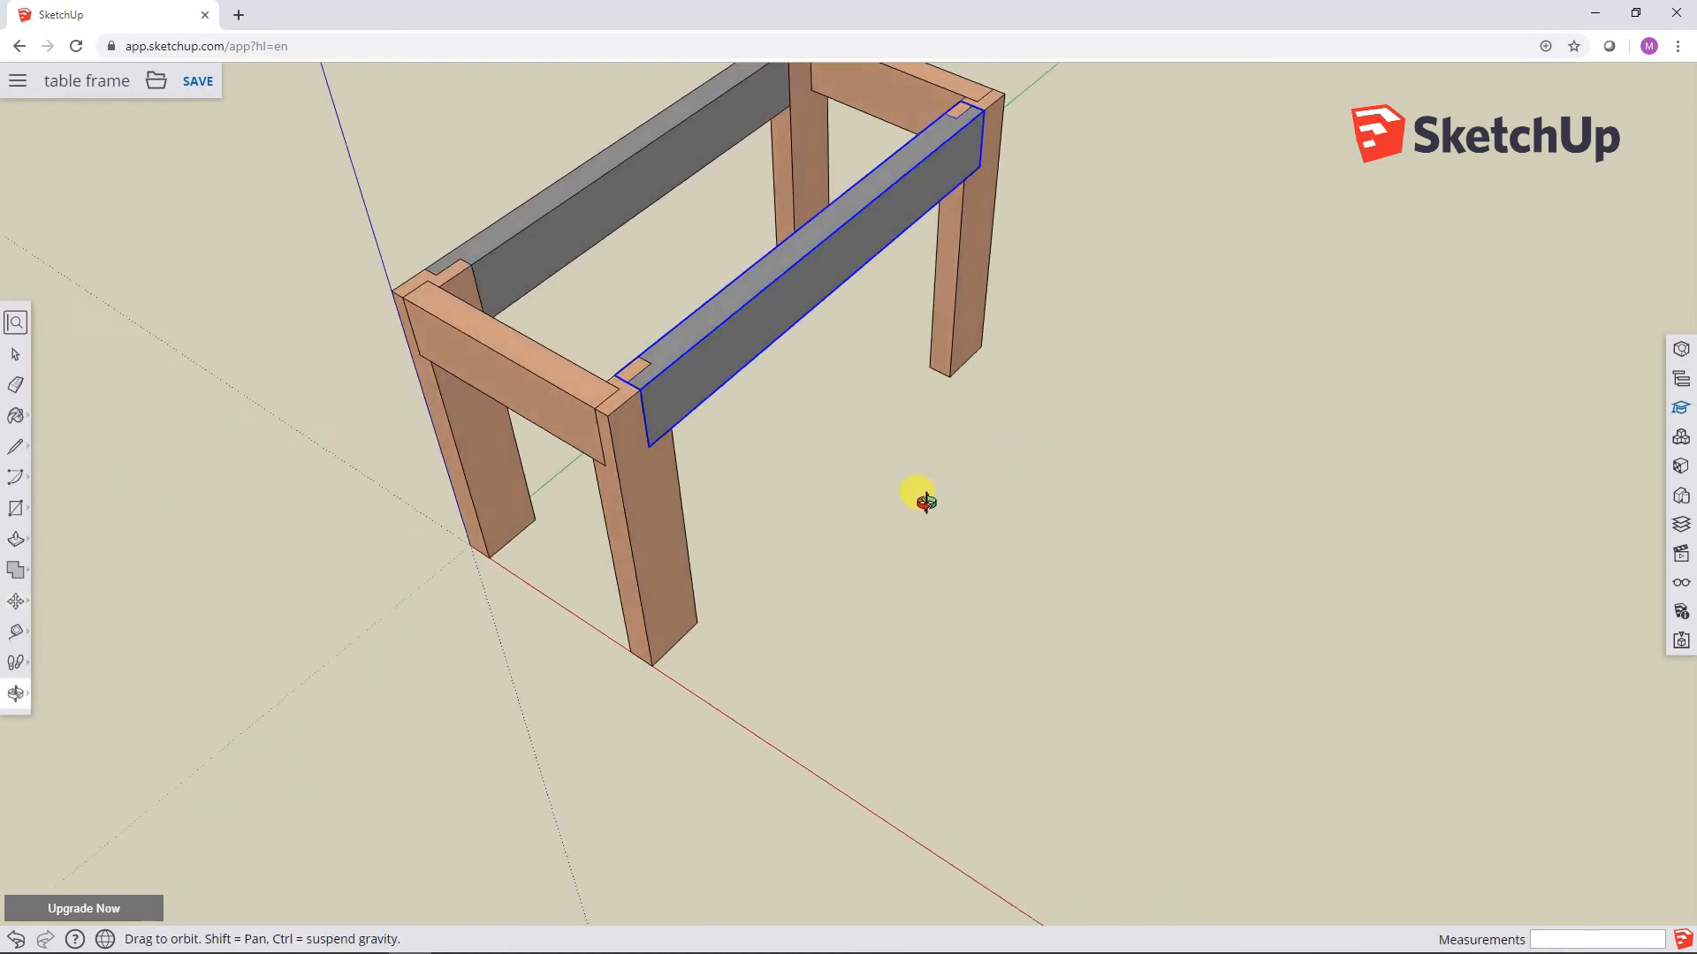
scroll(919, 495, "down", 3)
scroll(915, 482, "up", 2)
scroll(912, 468, "down", 4)
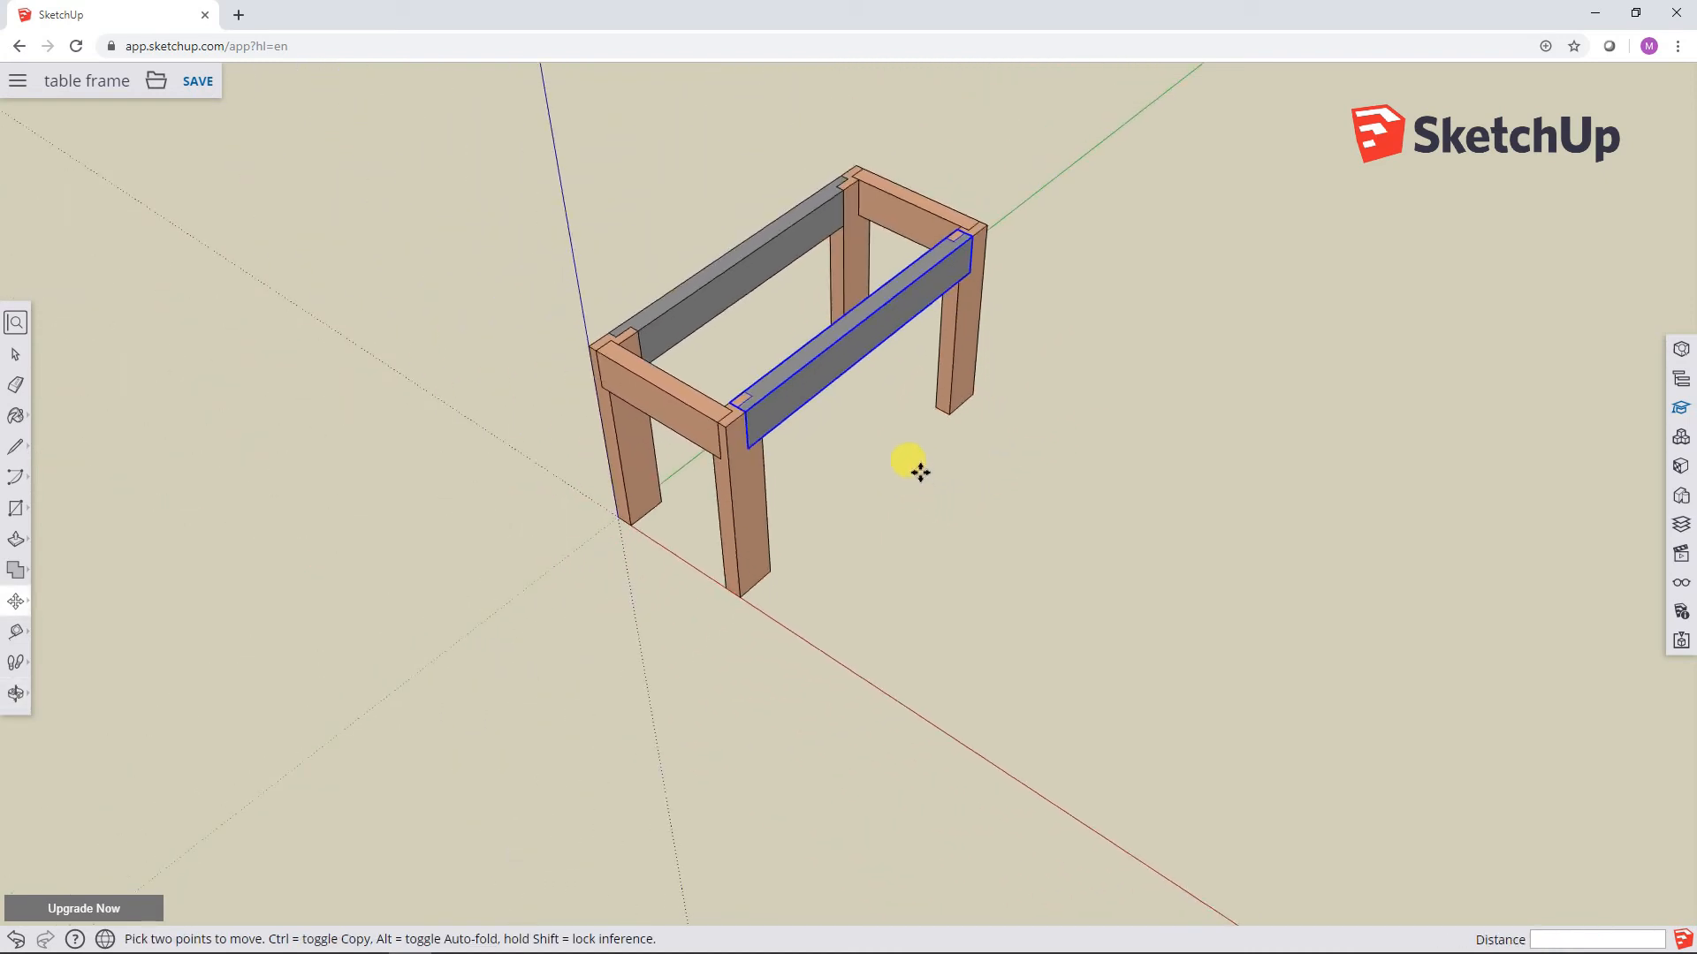
left_click(16, 354)
left_click(1124, 445)
middle_click_drag(1116, 447, 1160, 461)
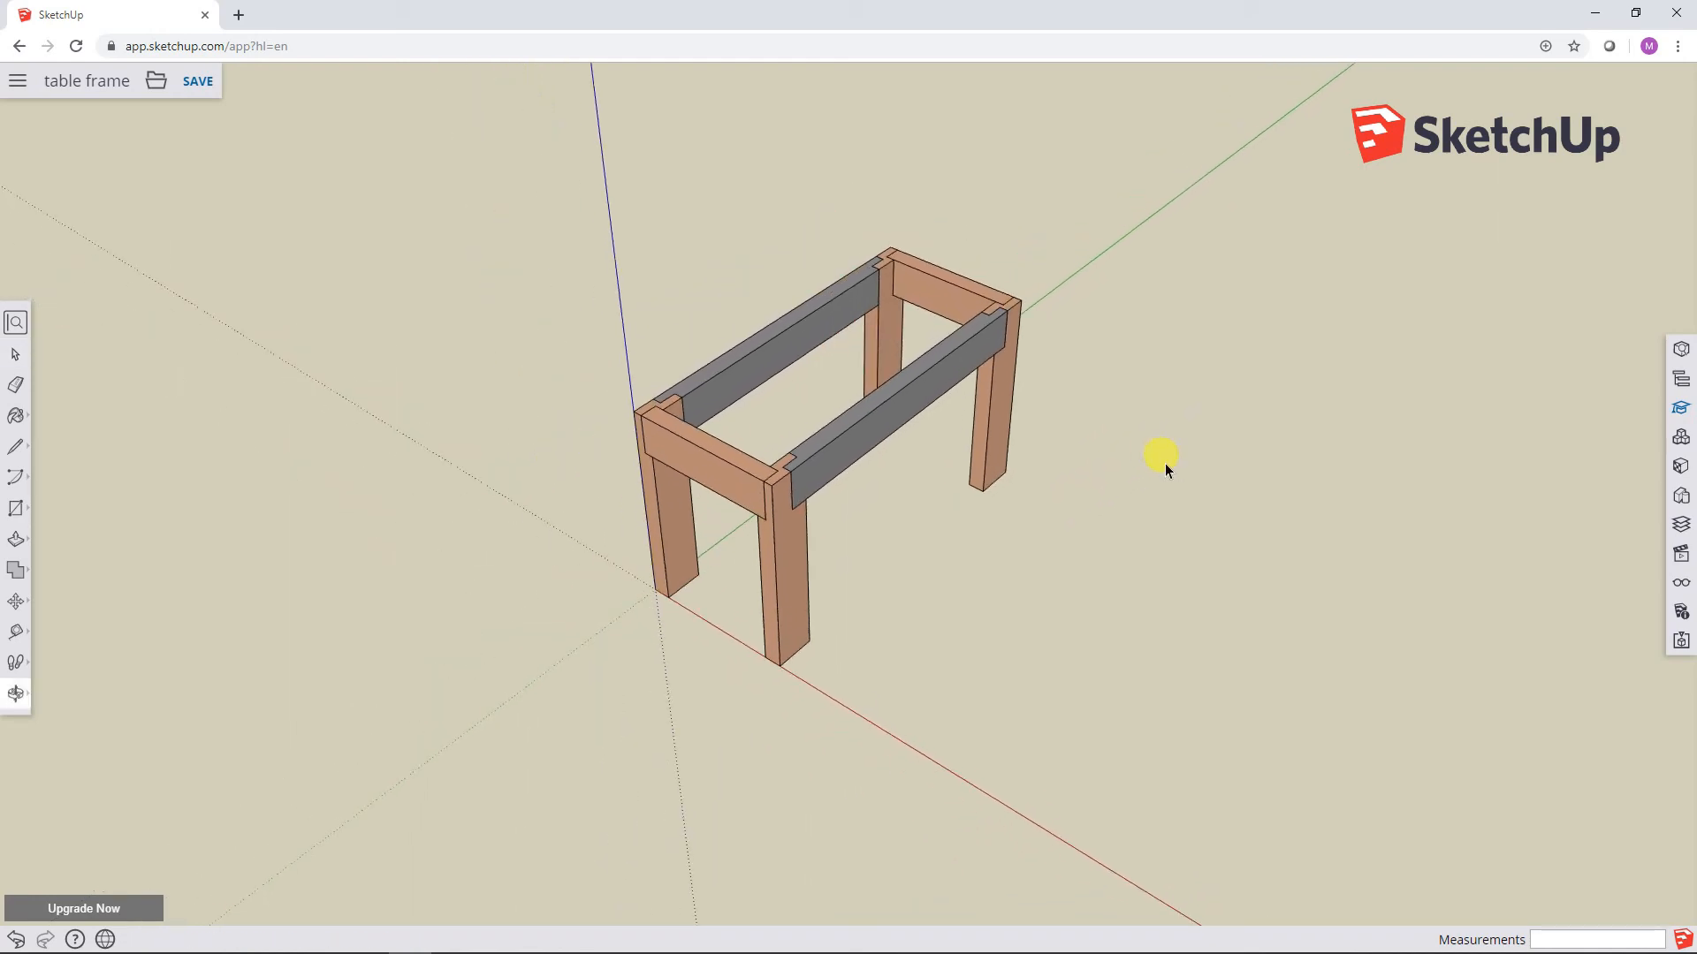